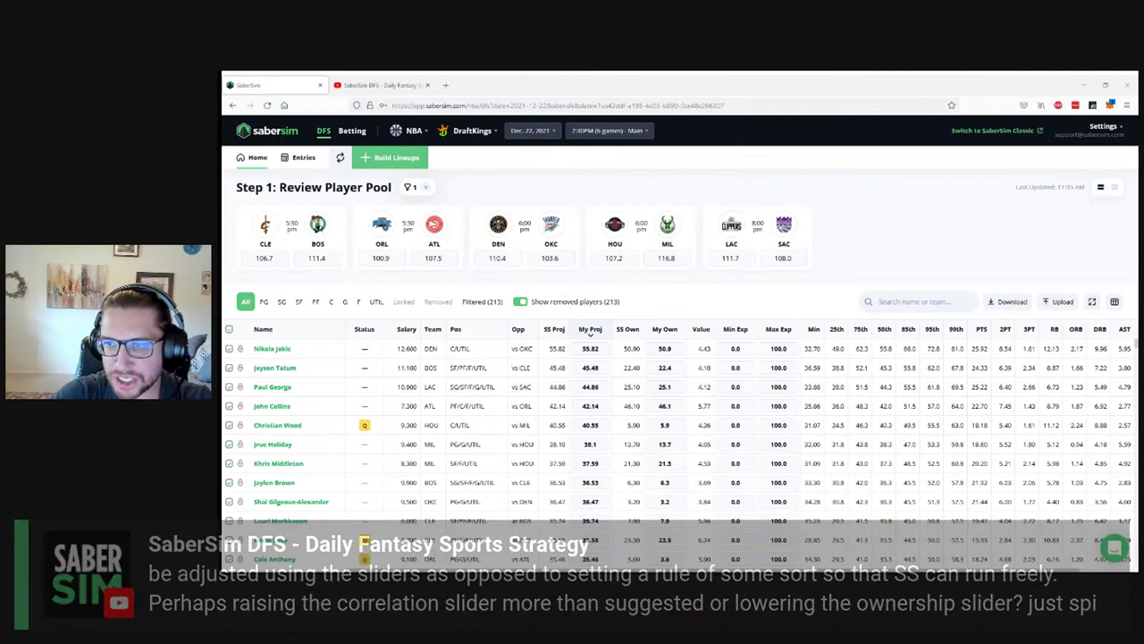
Step: Switch to the NFL SF vs TEN slate and start a GPP build with a 20-max entry limit and 10,001 - 50,000 entrants
click(414, 130)
click(426, 154)
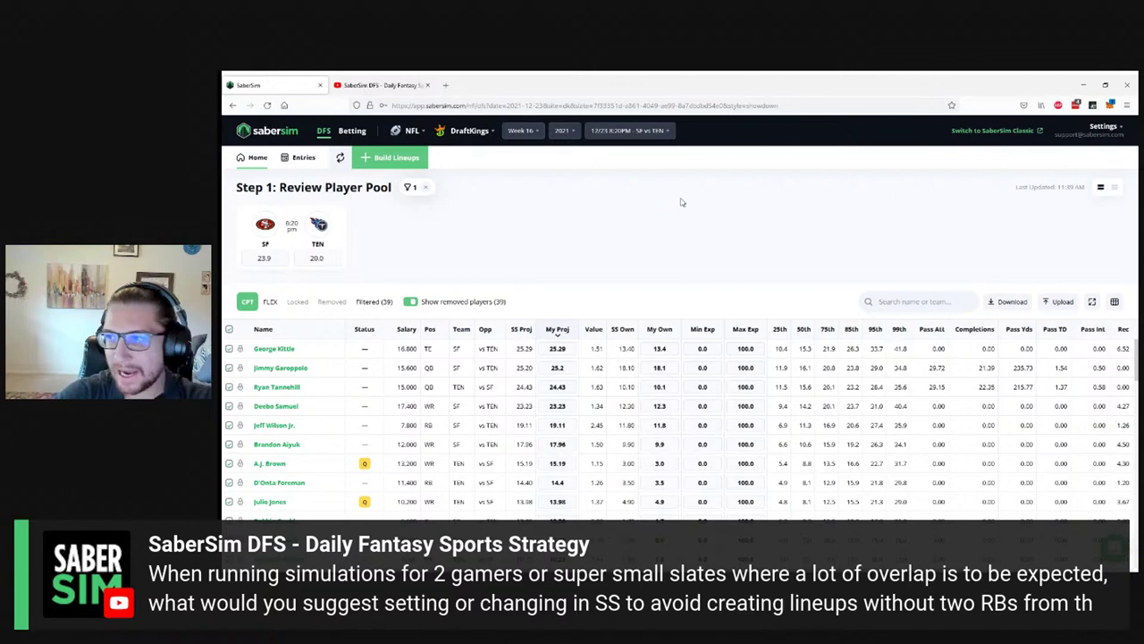
click(394, 157)
click(677, 284)
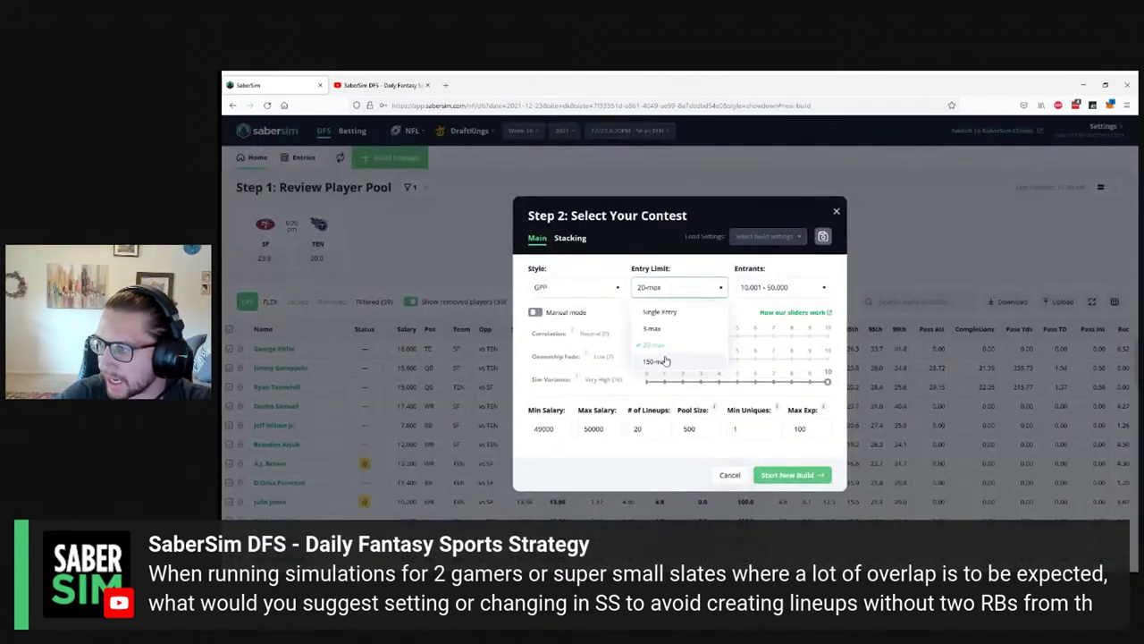
click(675, 358)
click(780, 478)
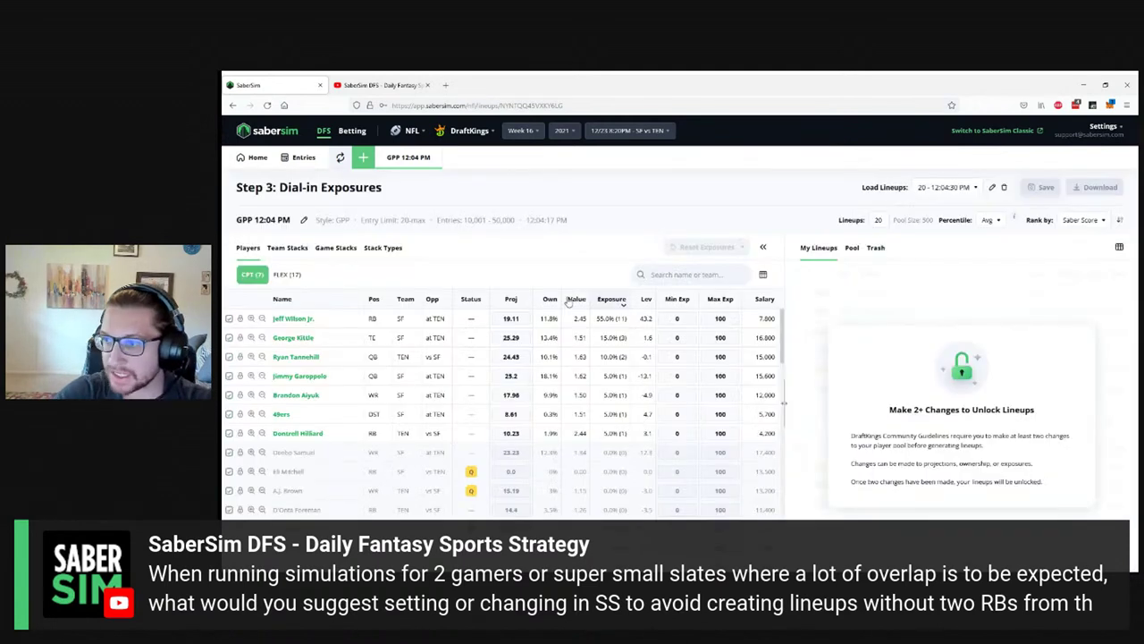
Step: Set the captain projections of Jeff Wilson Jr. to 19.1 and George Kittle to 25.2 to unlock the lineups
click(497, 325)
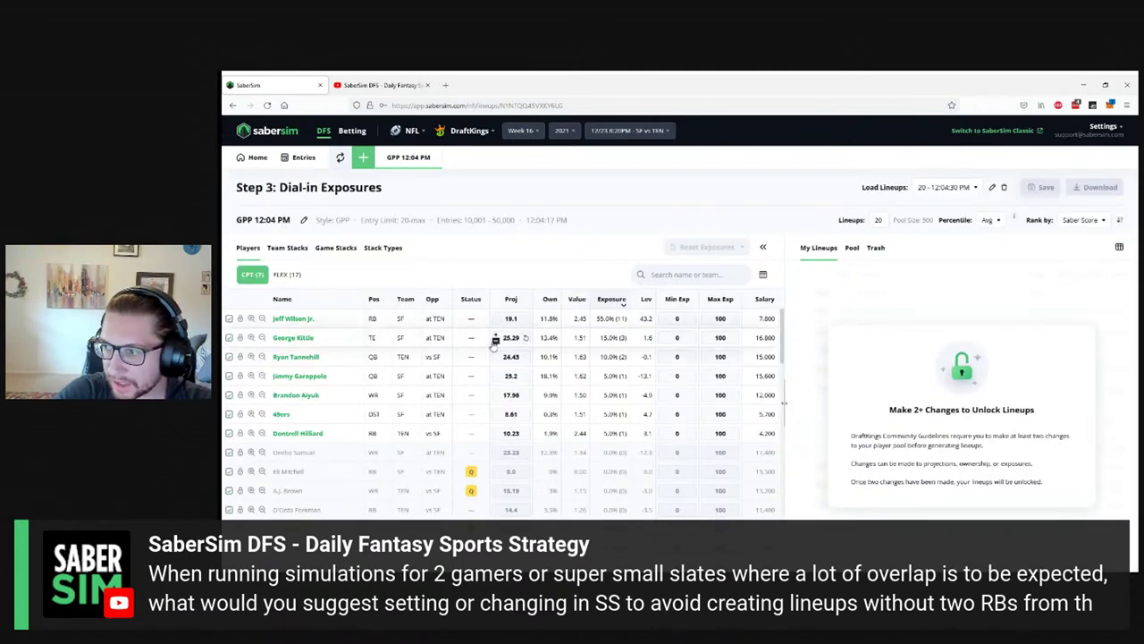
key(Return)
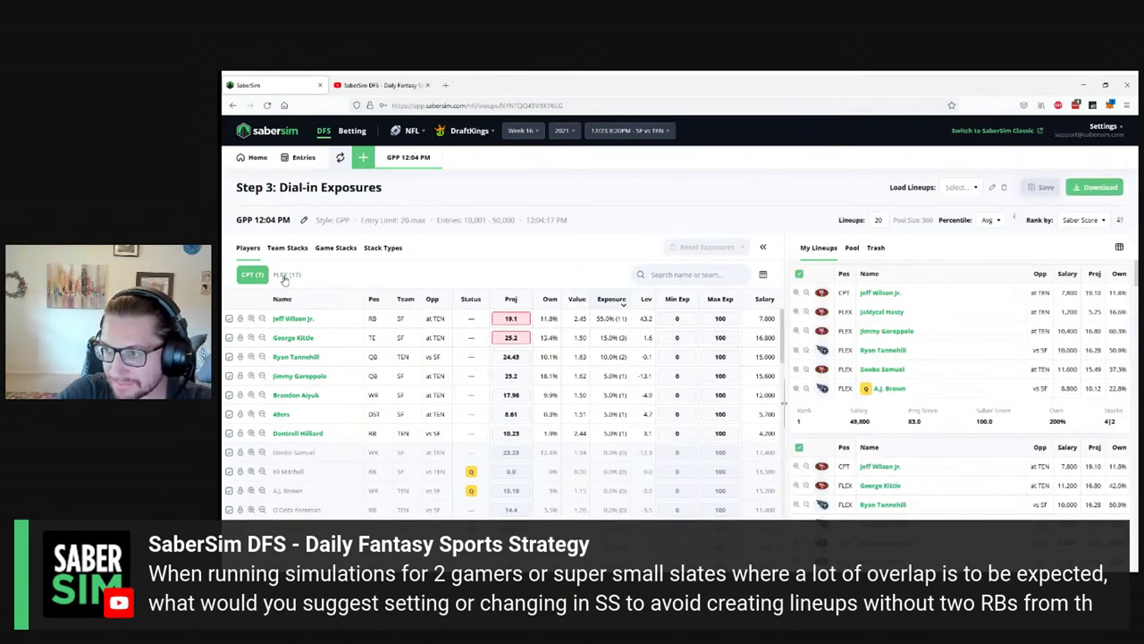
Step: Deselect the lineups that pair Jeff Wilson Jr. and JaMycal Hasty at FLEX, isolating them with player filters and clearing the filters again
click(286, 275)
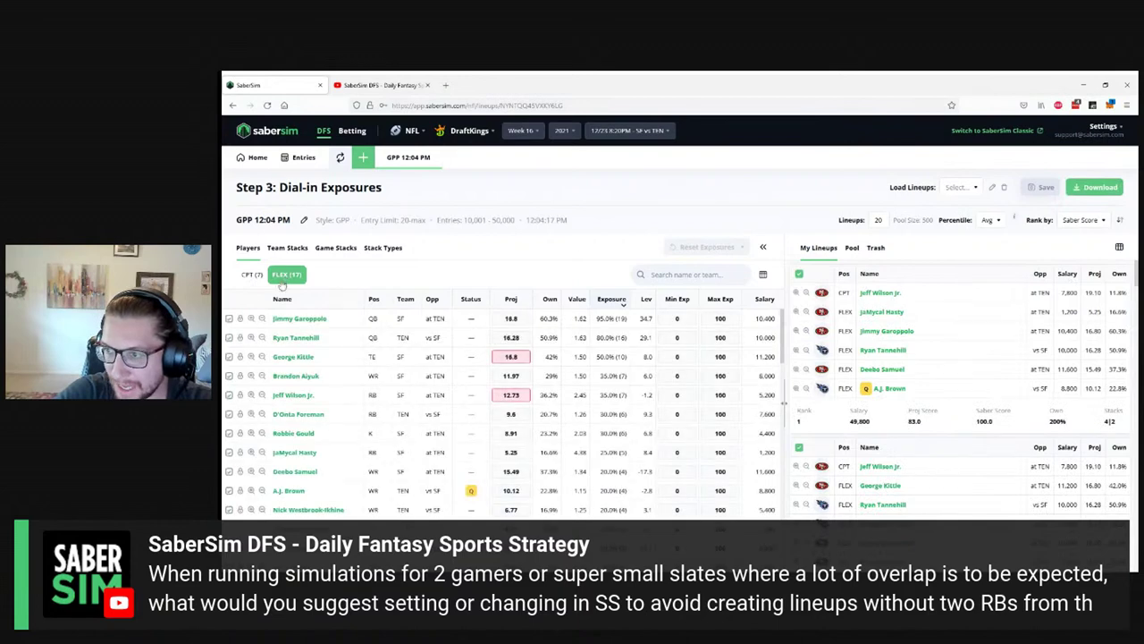
click(251, 395)
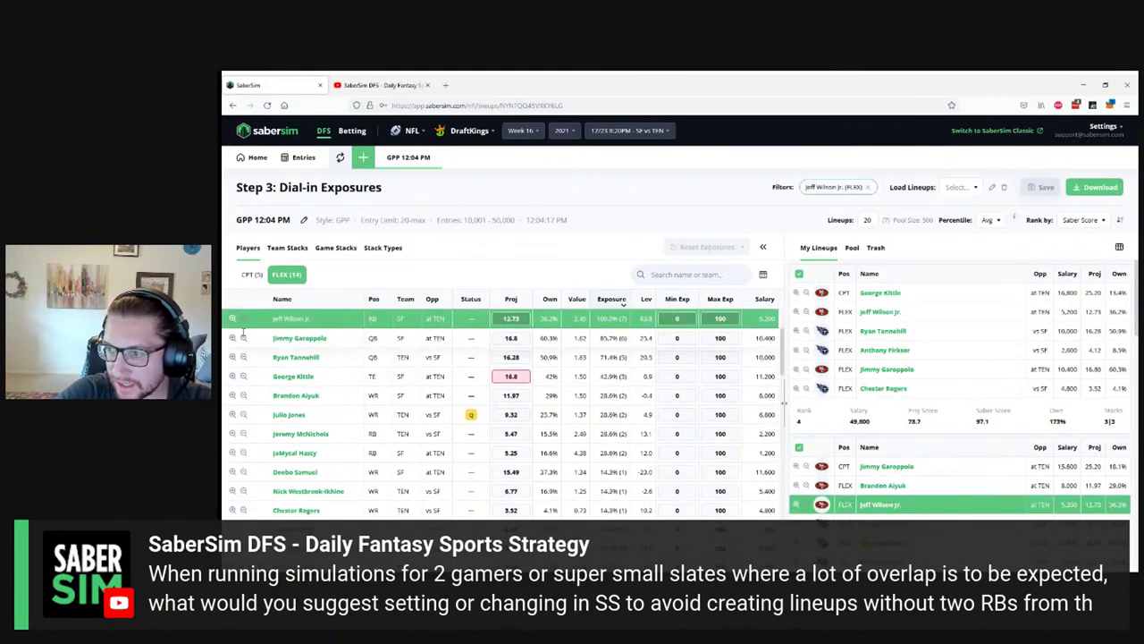
click(232, 453)
click(798, 274)
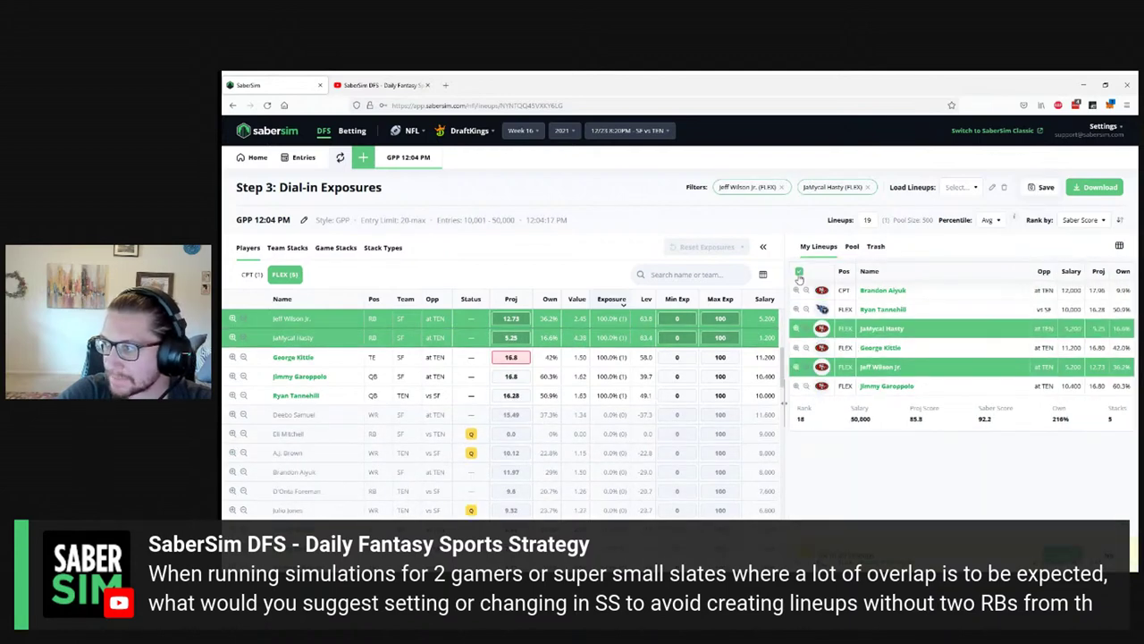
click(851, 249)
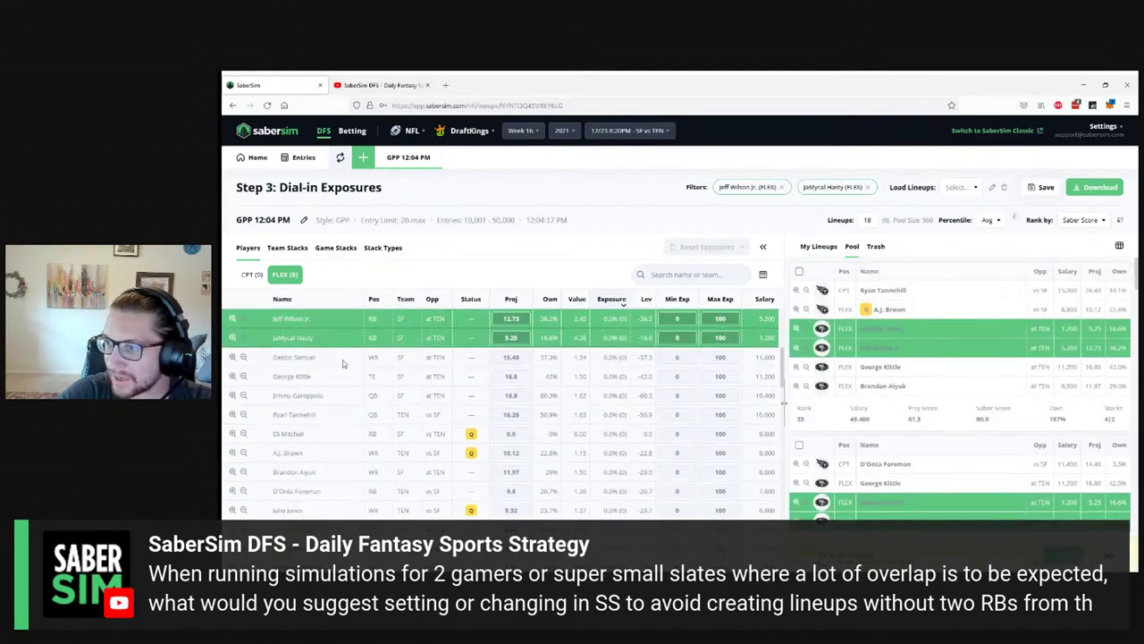
click(232, 338)
click(232, 319)
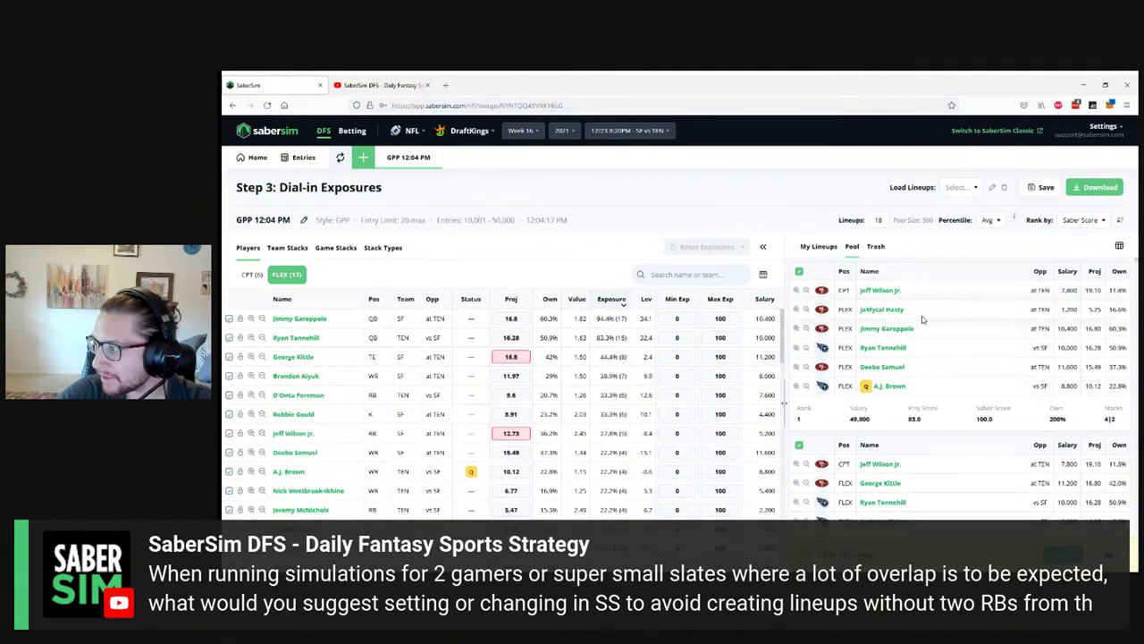
Step: Add the rank 27 lineup and the one directly below it from the lineup pool as replacements
scroll(924, 323, down, 1)
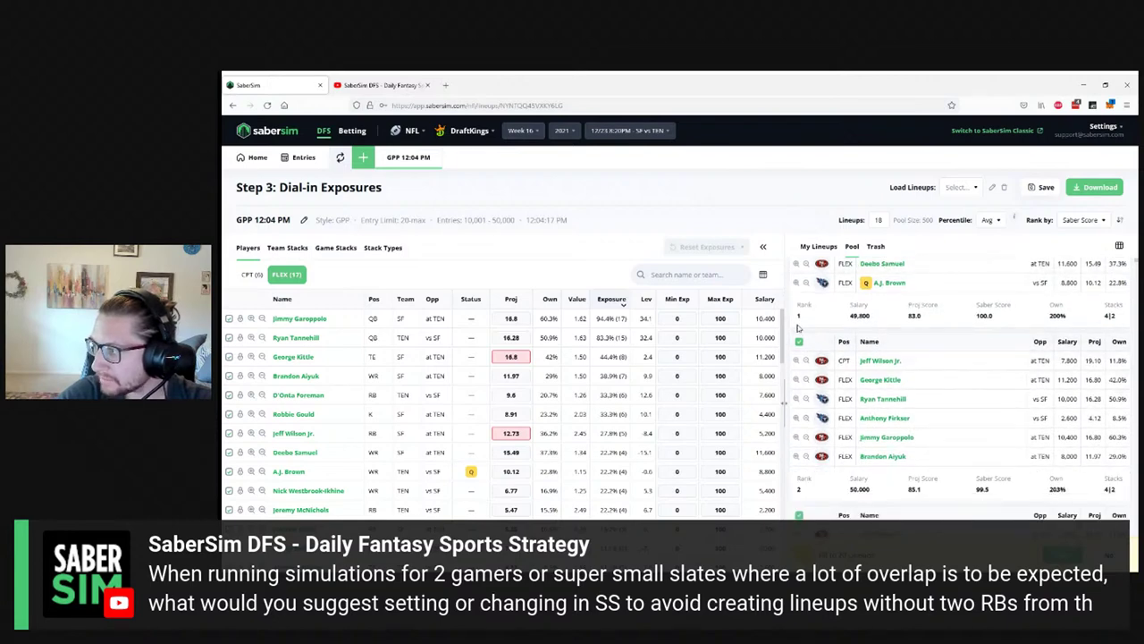
click(852, 247)
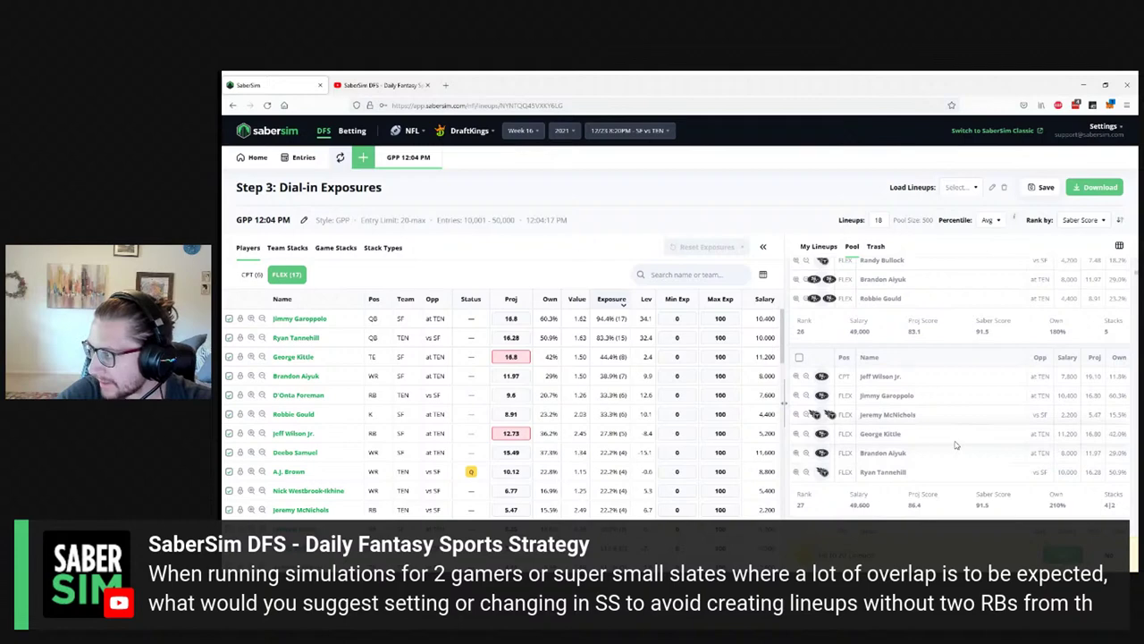
click(799, 360)
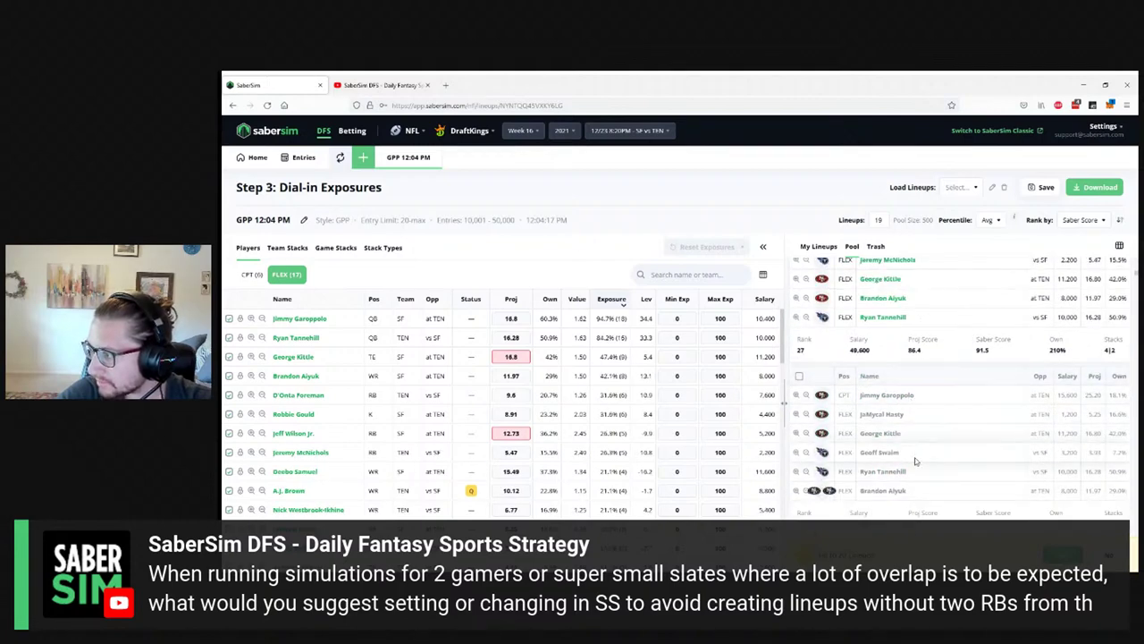
click(799, 377)
scroll(1028, 436, up, 5)
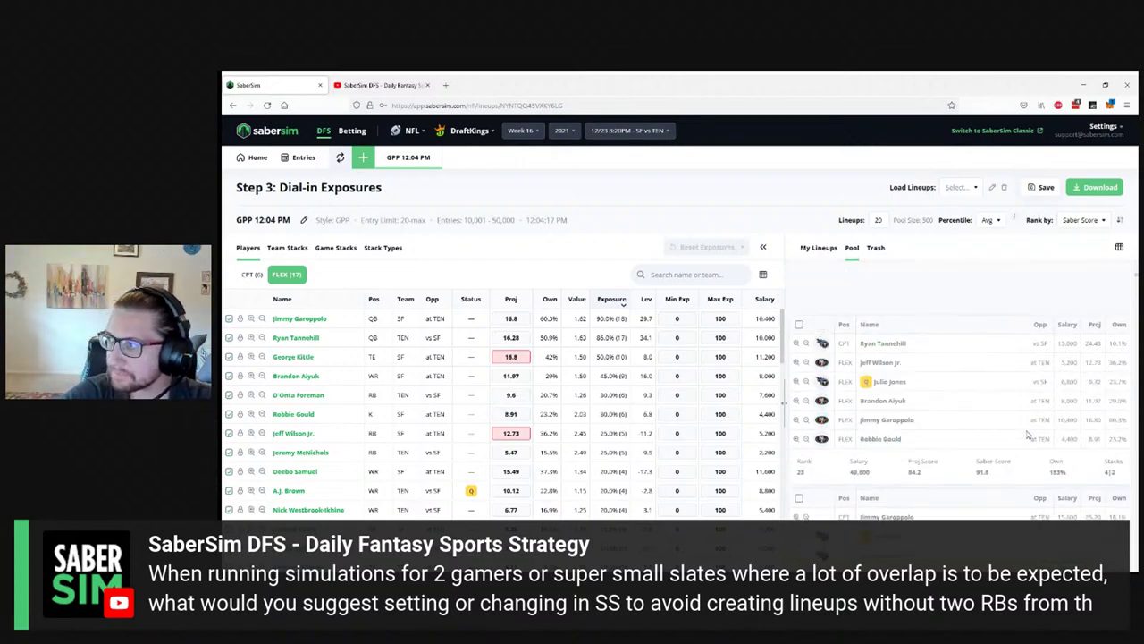
scroll(1022, 427, up, 4)
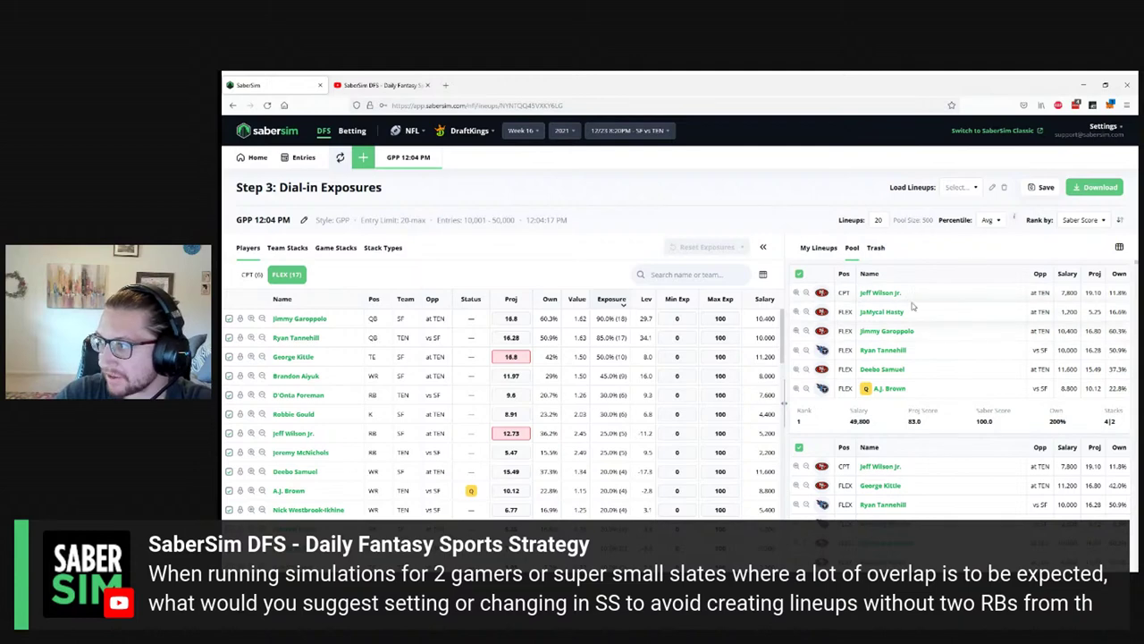
Step: Examine Jeff Wilson Jr.'s point distribution and his correlations with other players, especially JaMycal Hasty, and close the player details
click(880, 294)
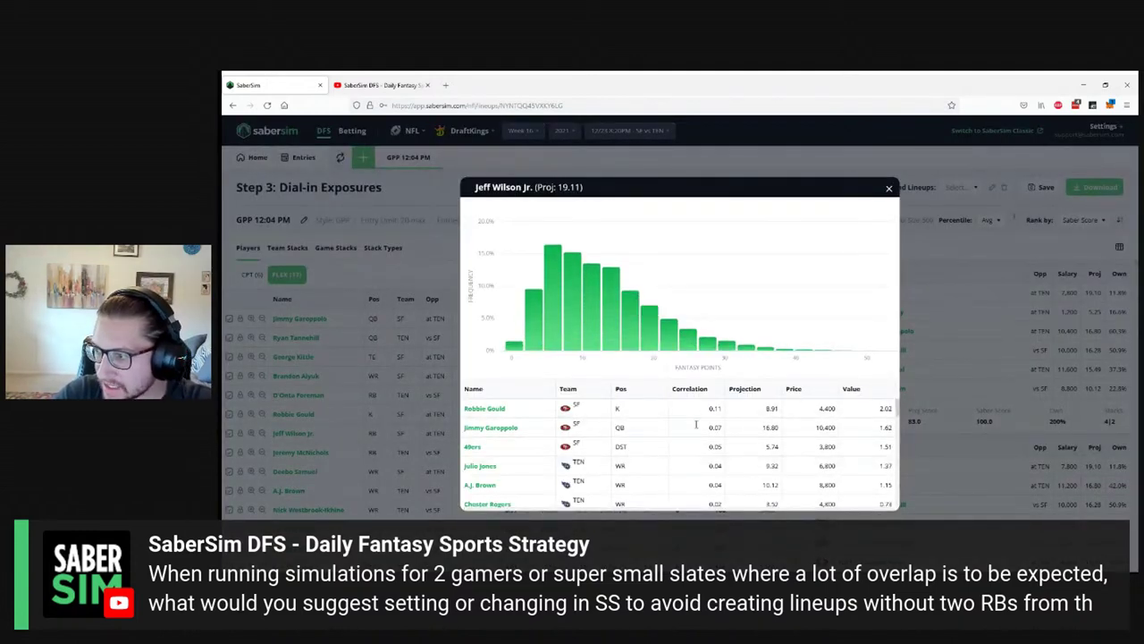
scroll(697, 425, down, 3)
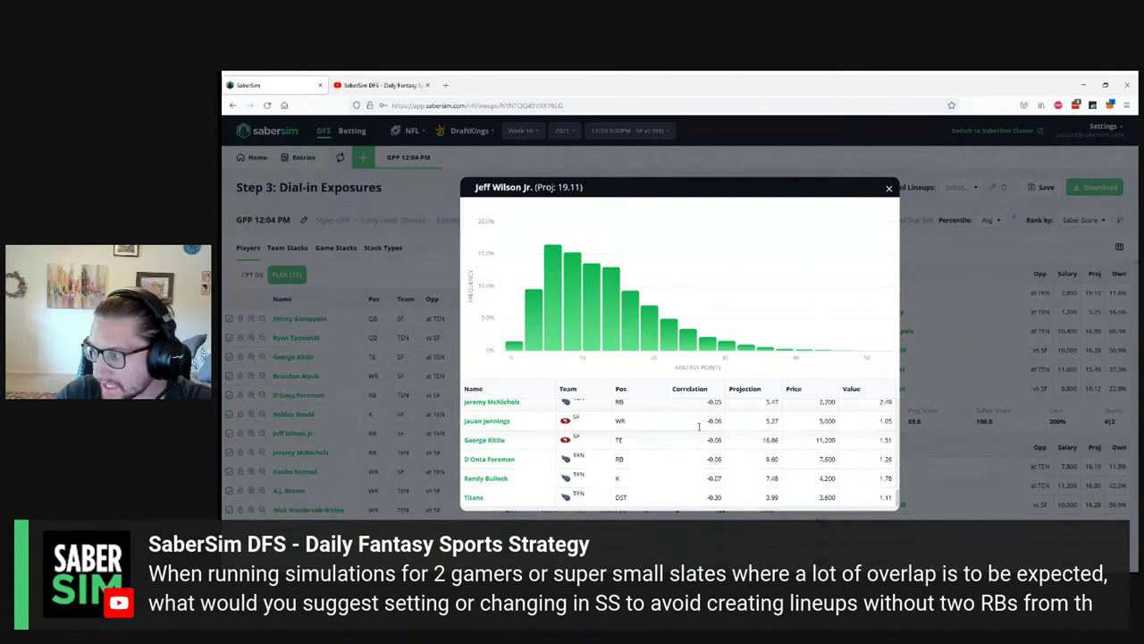
scroll(698, 425, up, 4)
scroll(699, 429, up, 1)
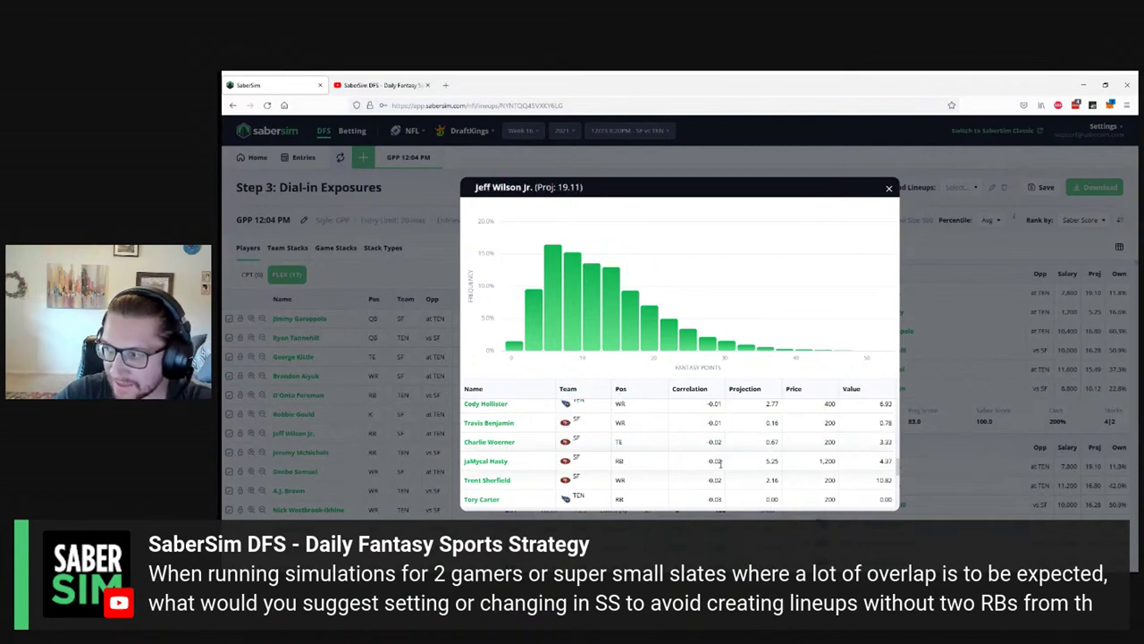
double_click(713, 461)
click(705, 461)
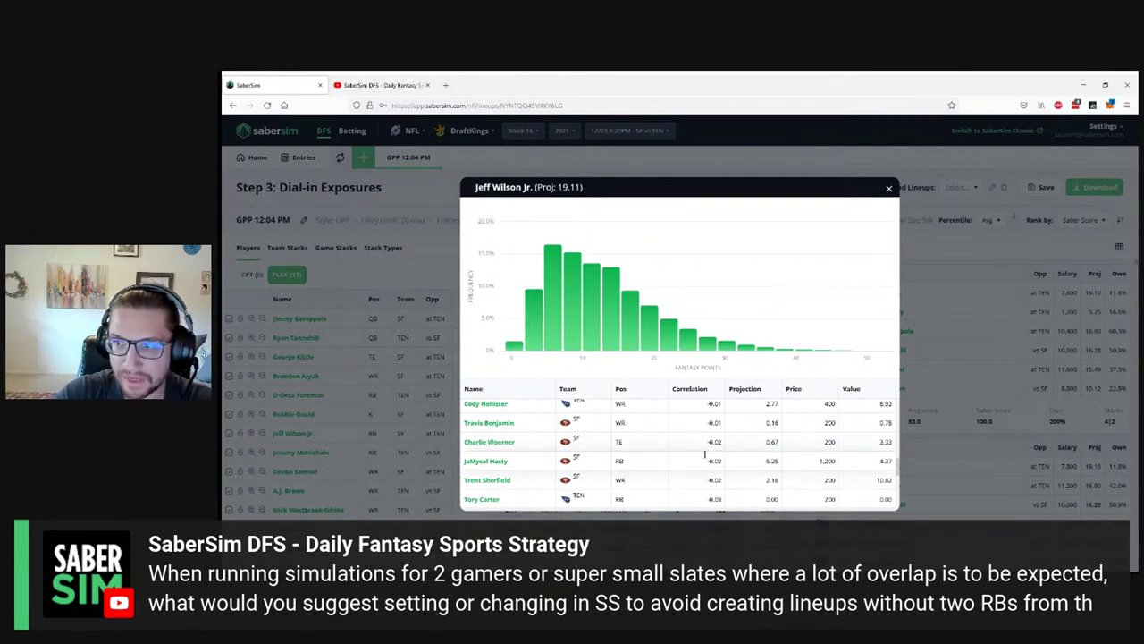
scroll(702, 454, up, 10)
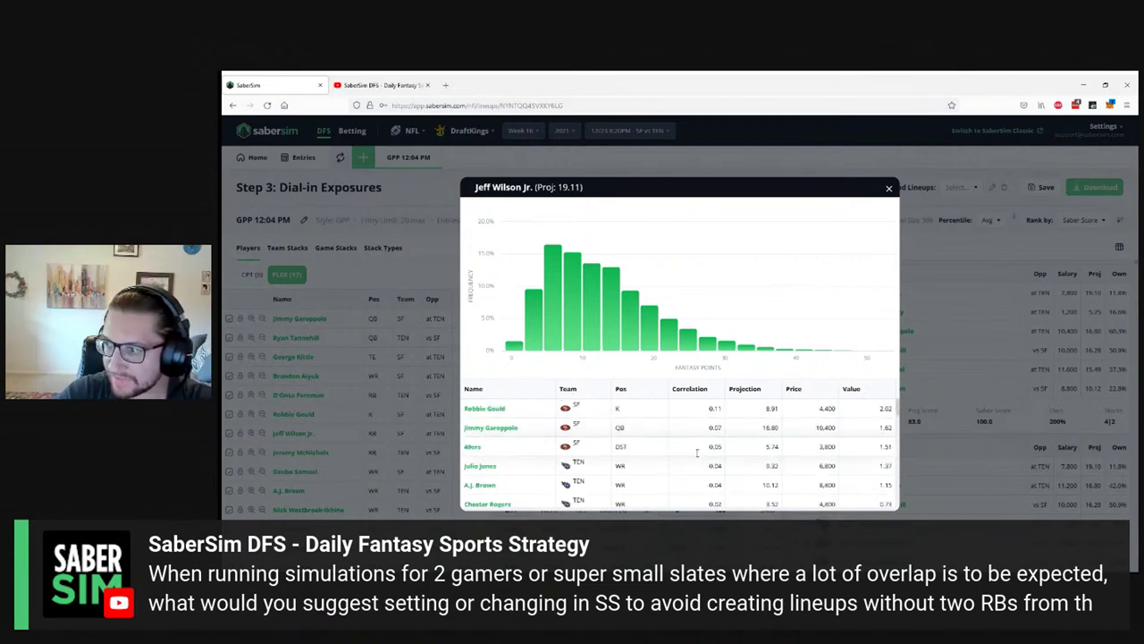
click(426, 190)
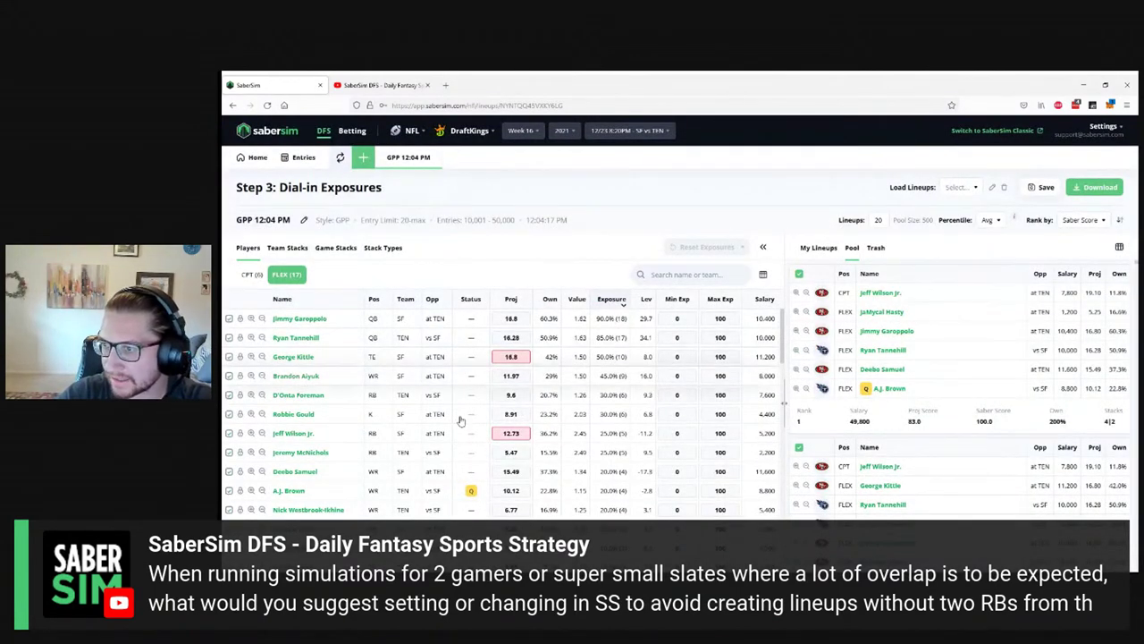
Step: Examine Brandon Aiyuk's correlations with other players, sorted from the lowest value
click(293, 378)
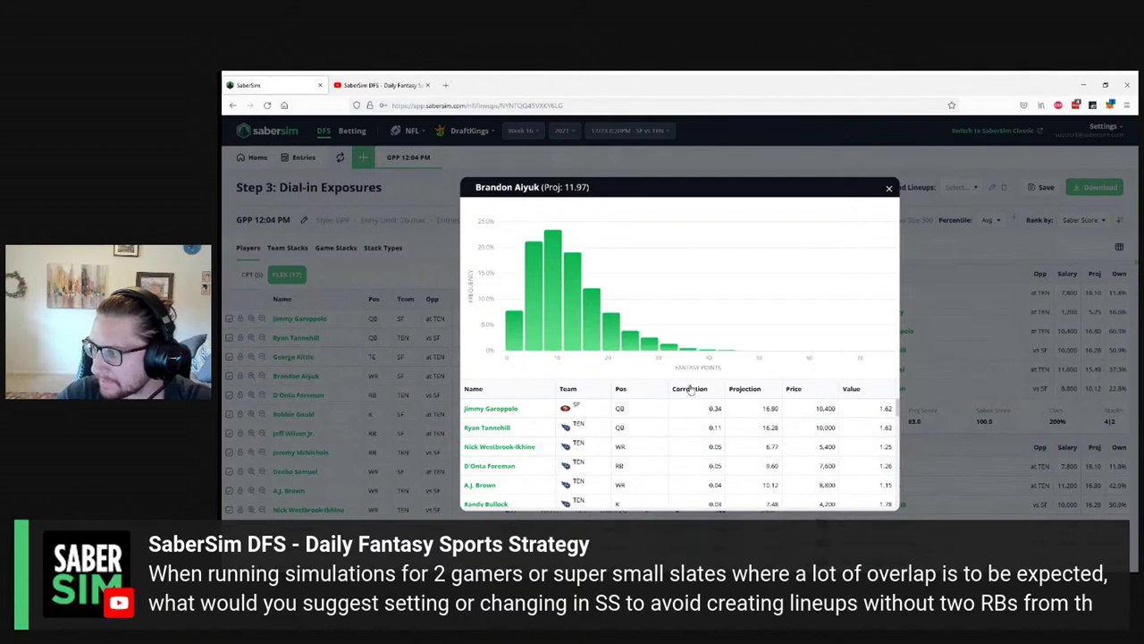
click(690, 390)
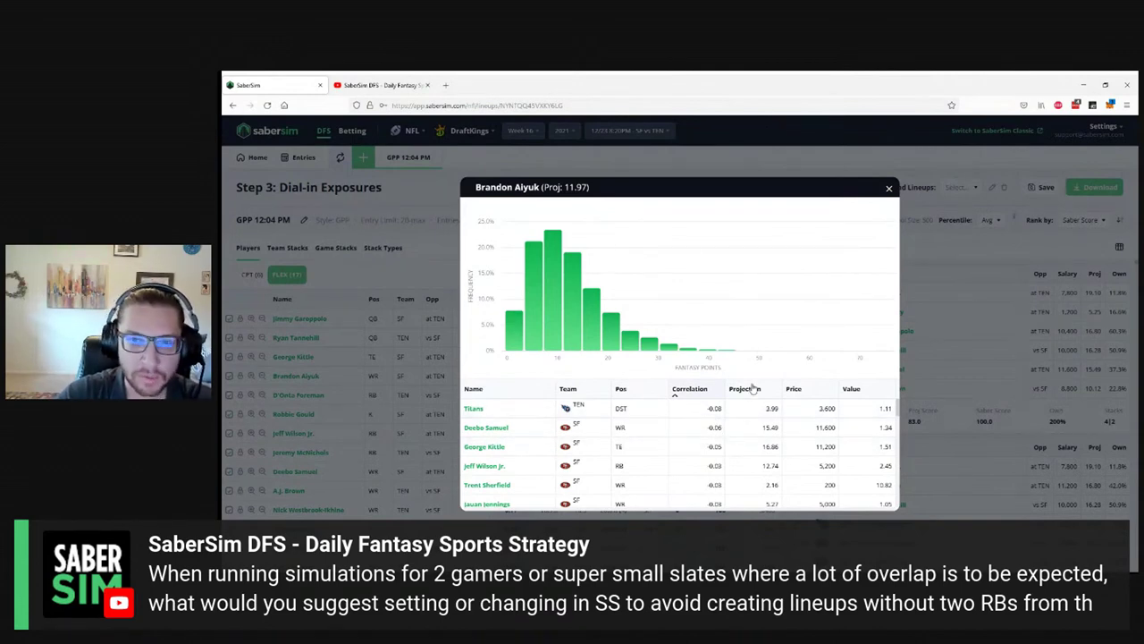
mouse_move(671, 279)
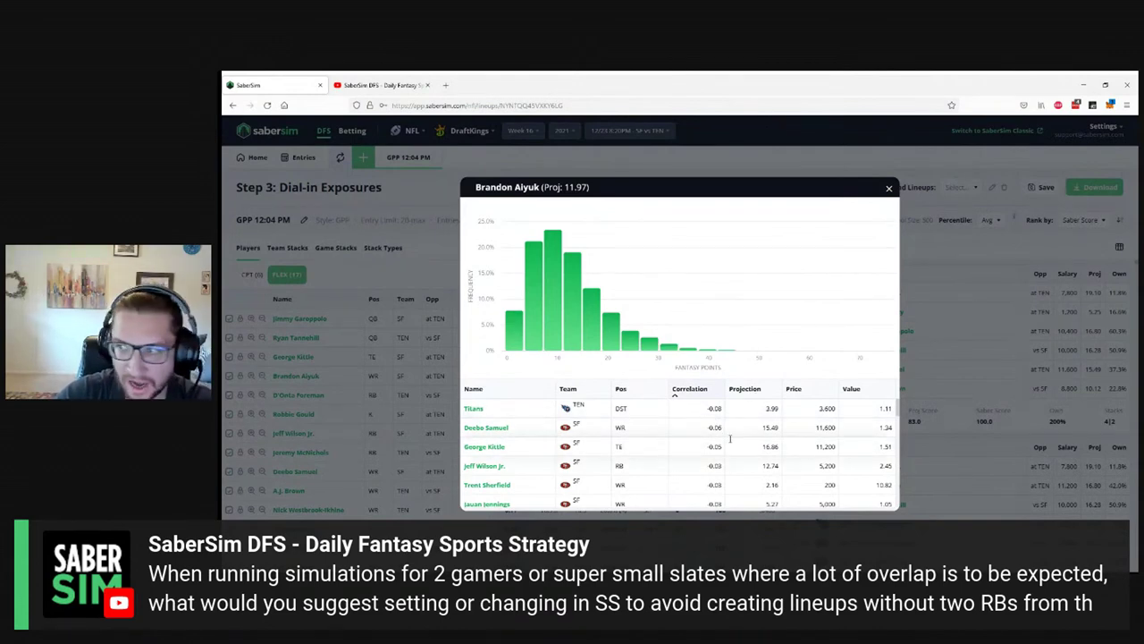
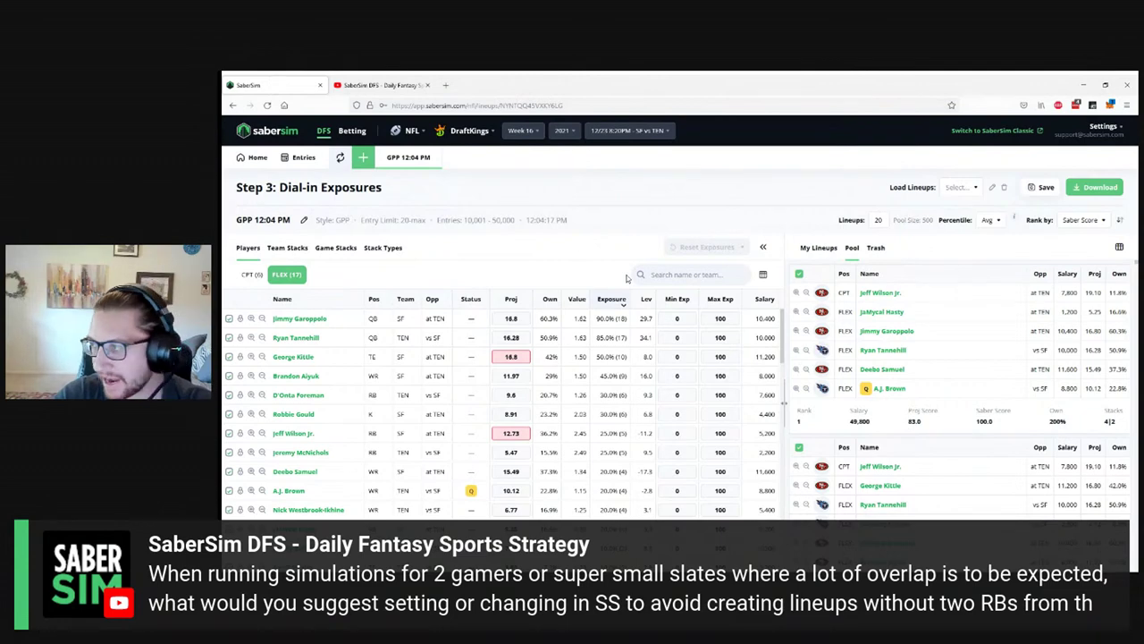
Step: Review the Correlation, Ownership Fade and Sim Variance sliders in the new-build settings and close them without building
click(363, 156)
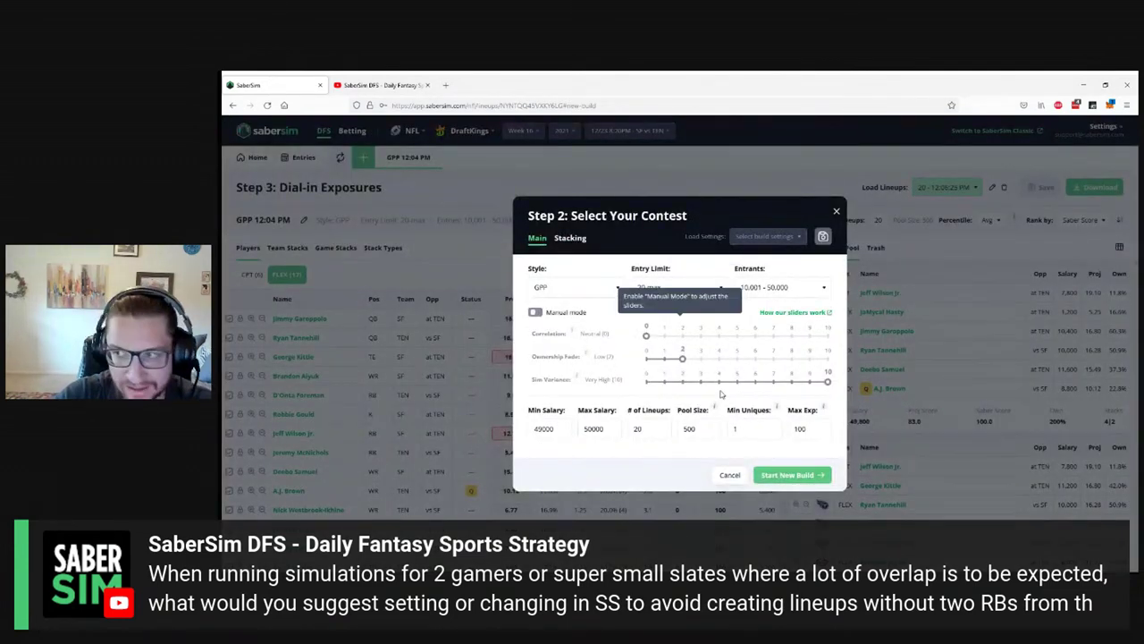
click(467, 189)
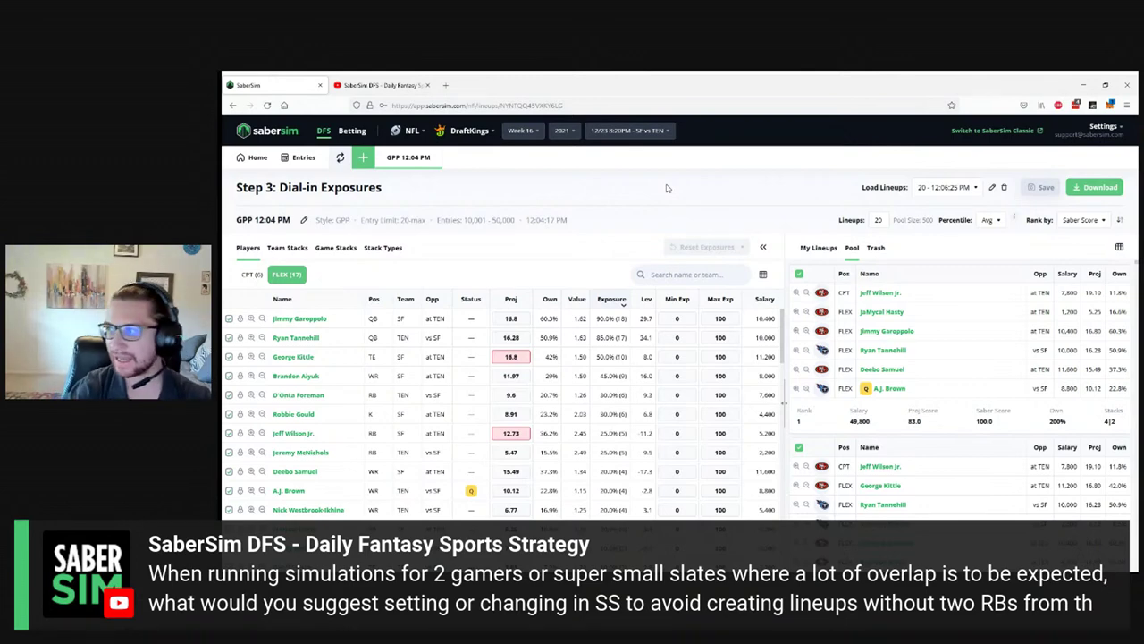
Step: Set the number of lineups to 500
click(878, 219)
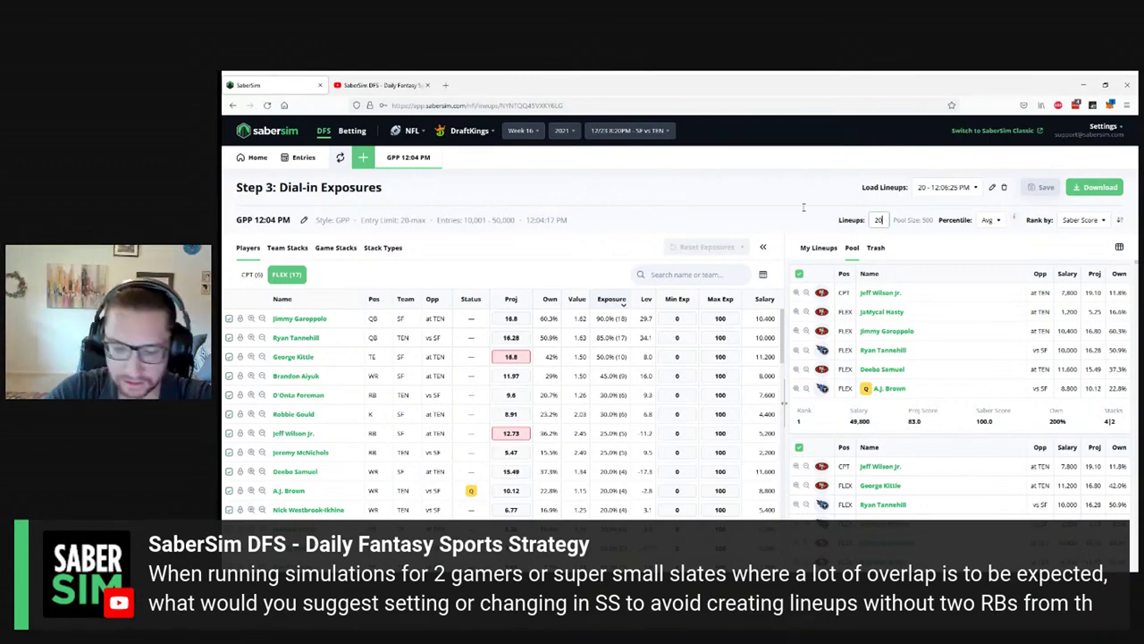
key(BackSpace)
key(BackSpace)
text(500)
key(Return)
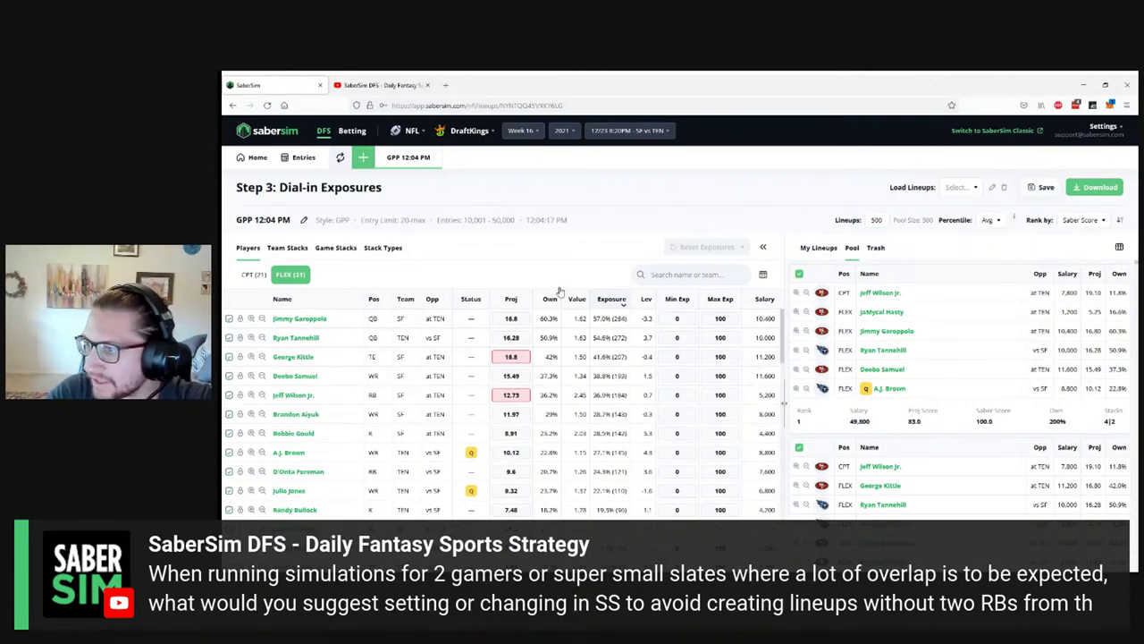
Step: Filter the lineups to those with Jeff Wilson Jr. at FLEX, examine the other players' exposures, and clear the filter
click(252, 396)
scroll(272, 362, down, 3)
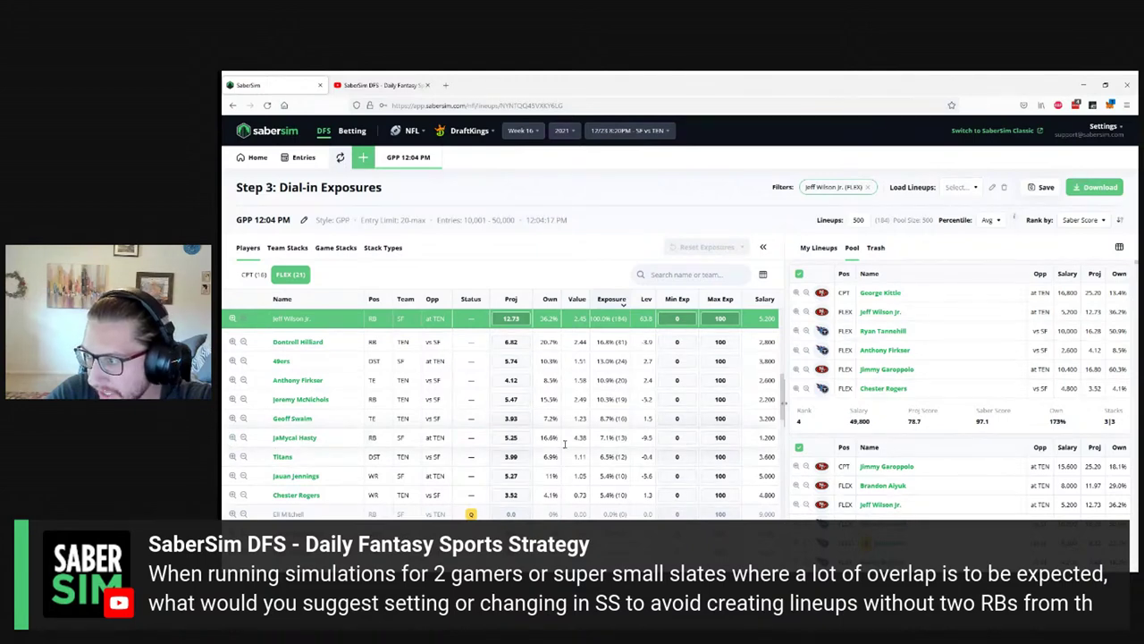
scroll(707, 404, up, 3)
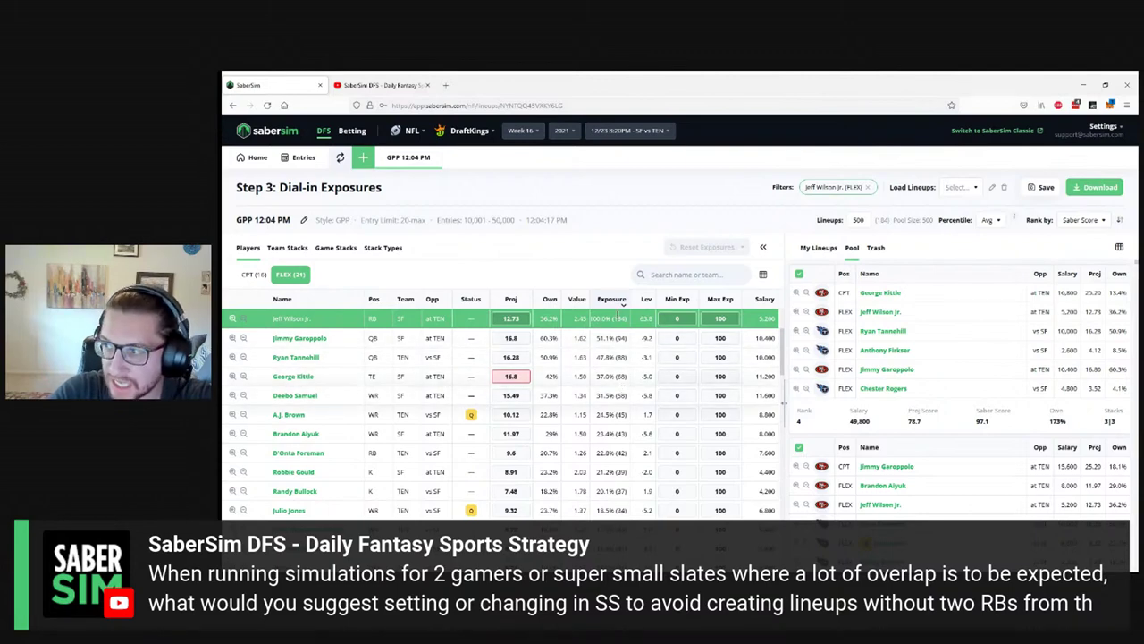
scroll(616, 402, down, 5)
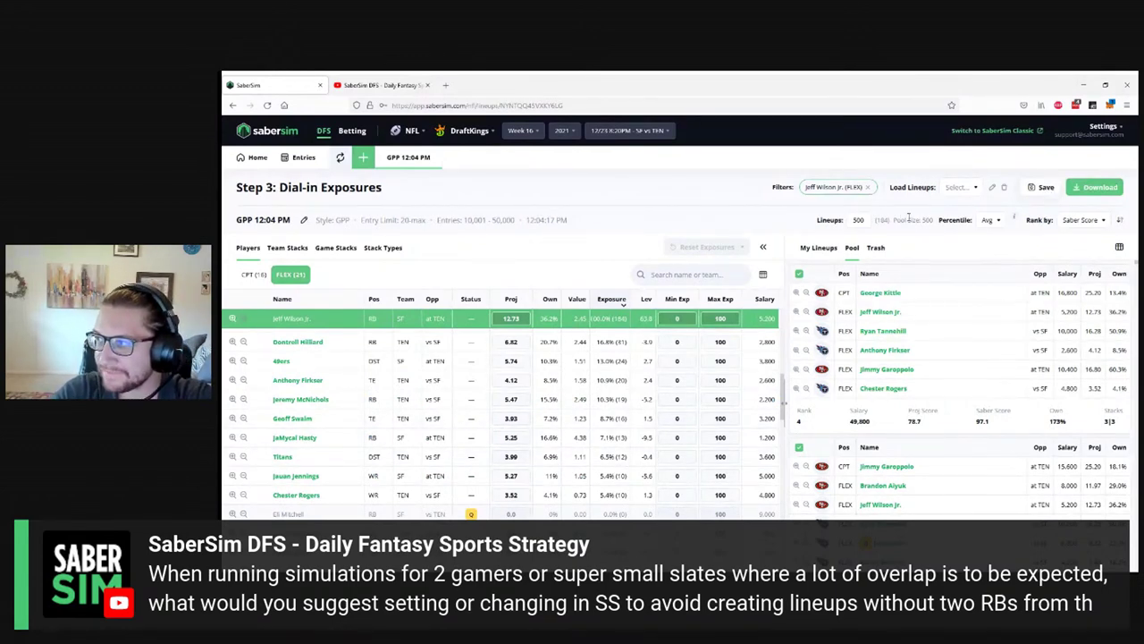
mouse_move(531, 219)
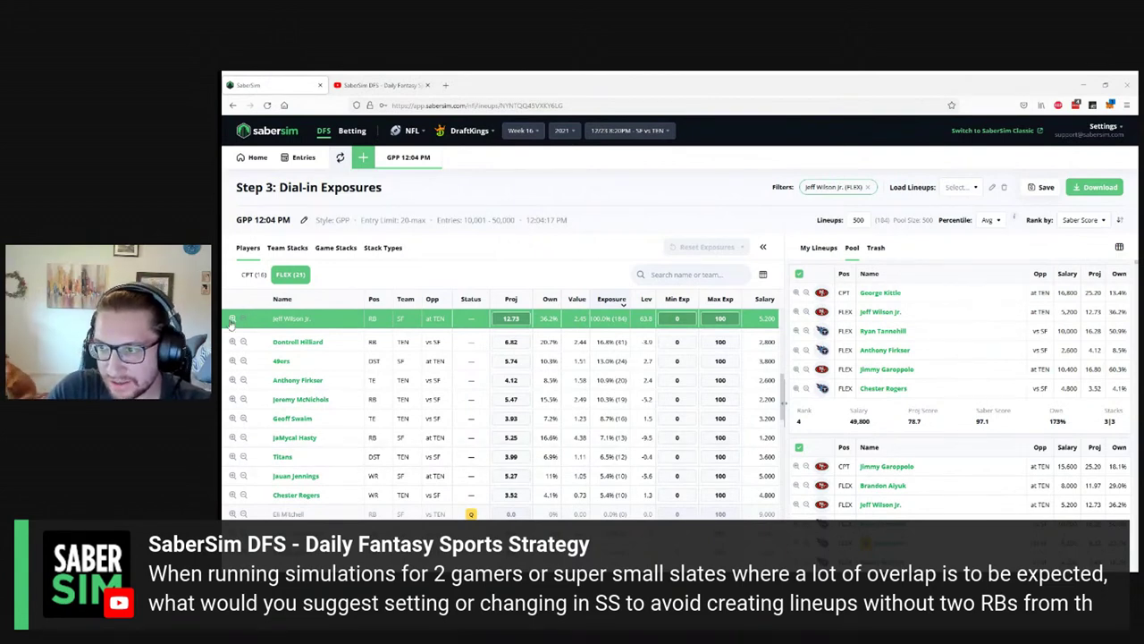
click(401, 304)
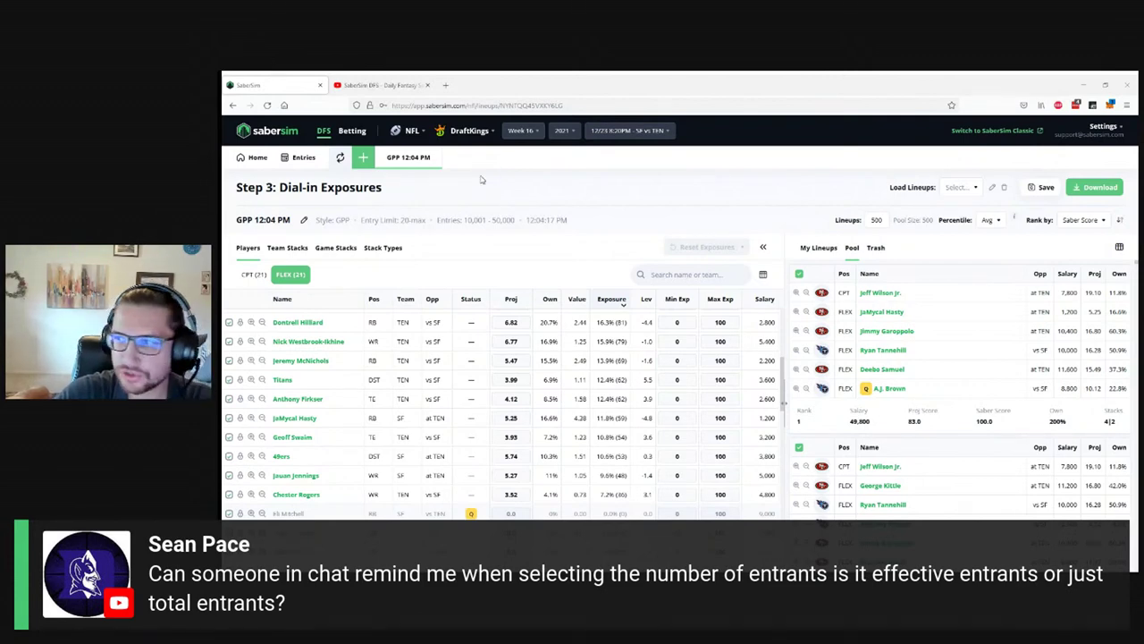
Step: Reload the lineups, review the Entrants ranges in the new-build contest settings, and close them without building
click(340, 157)
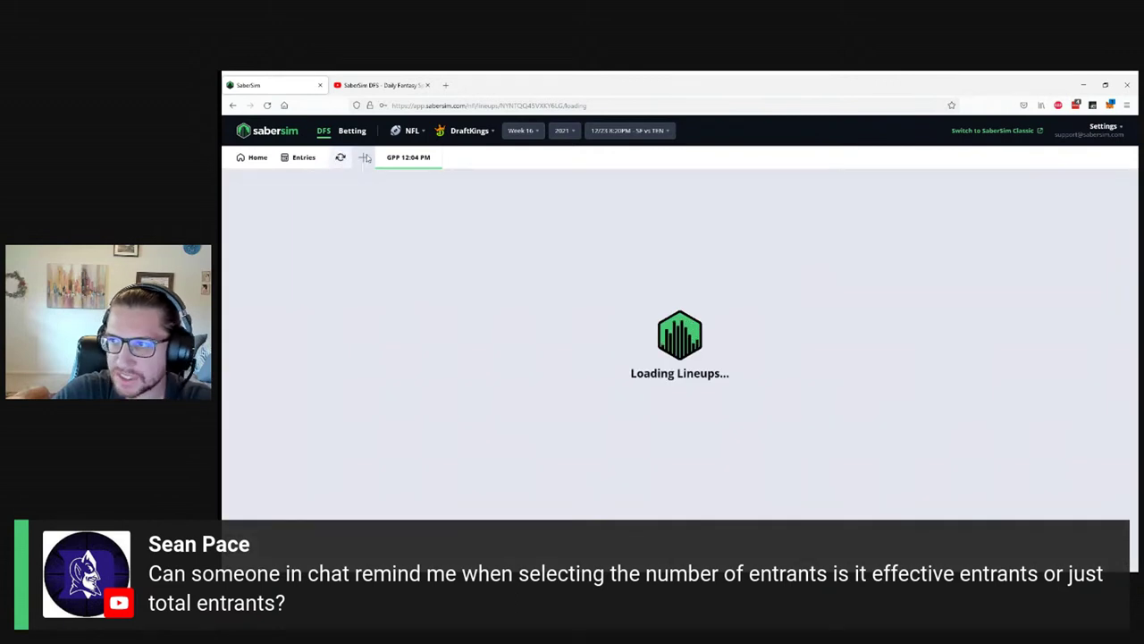
click(363, 158)
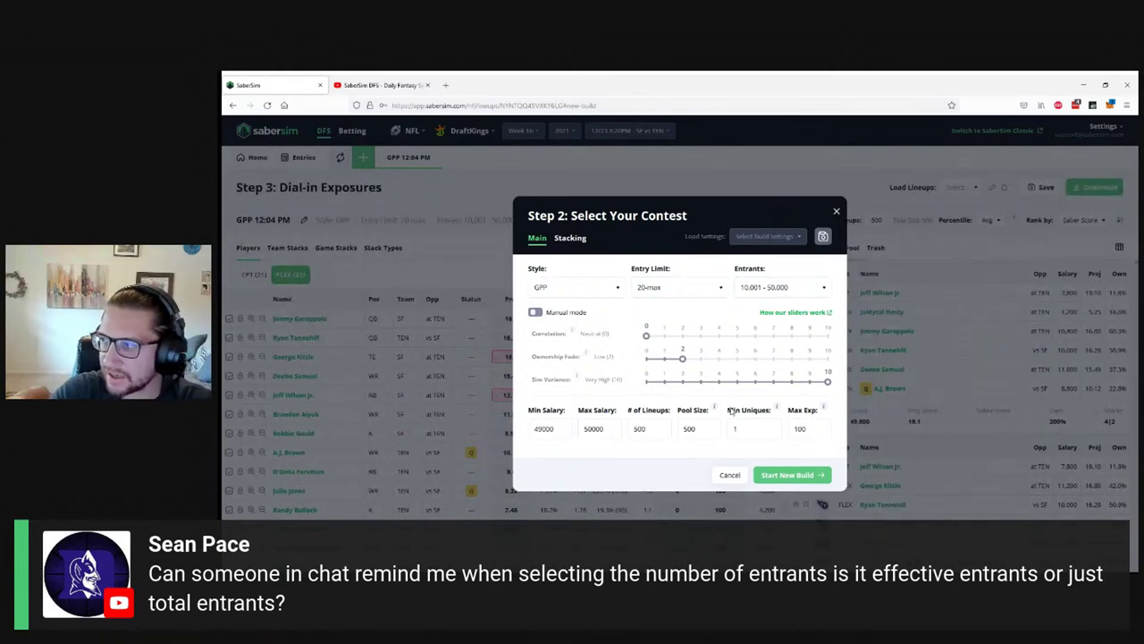
click(751, 288)
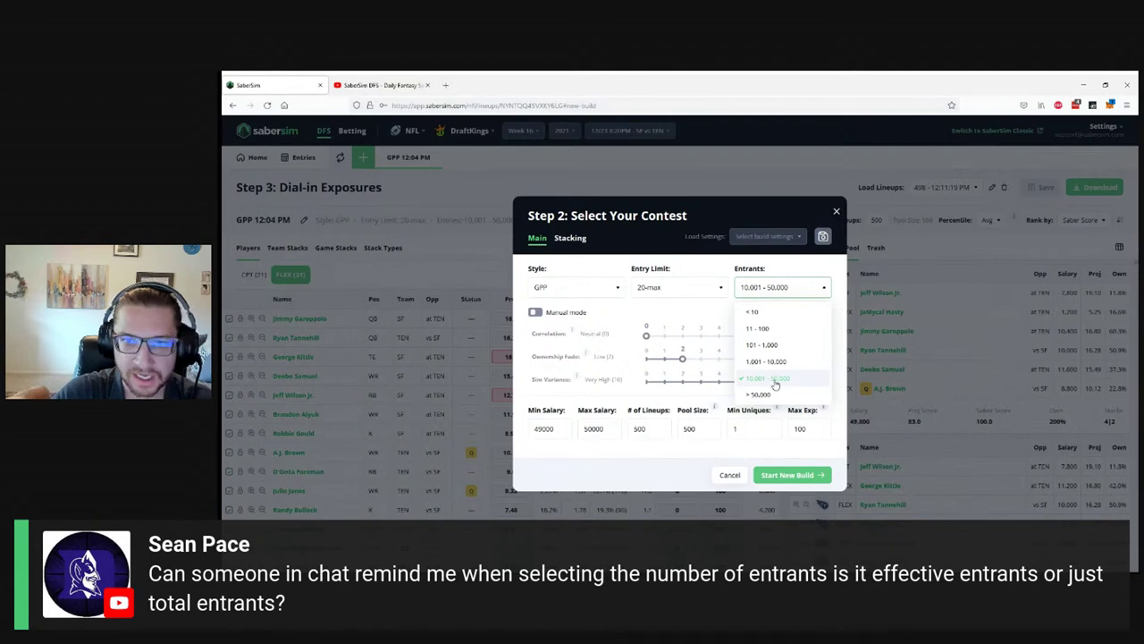
click(704, 312)
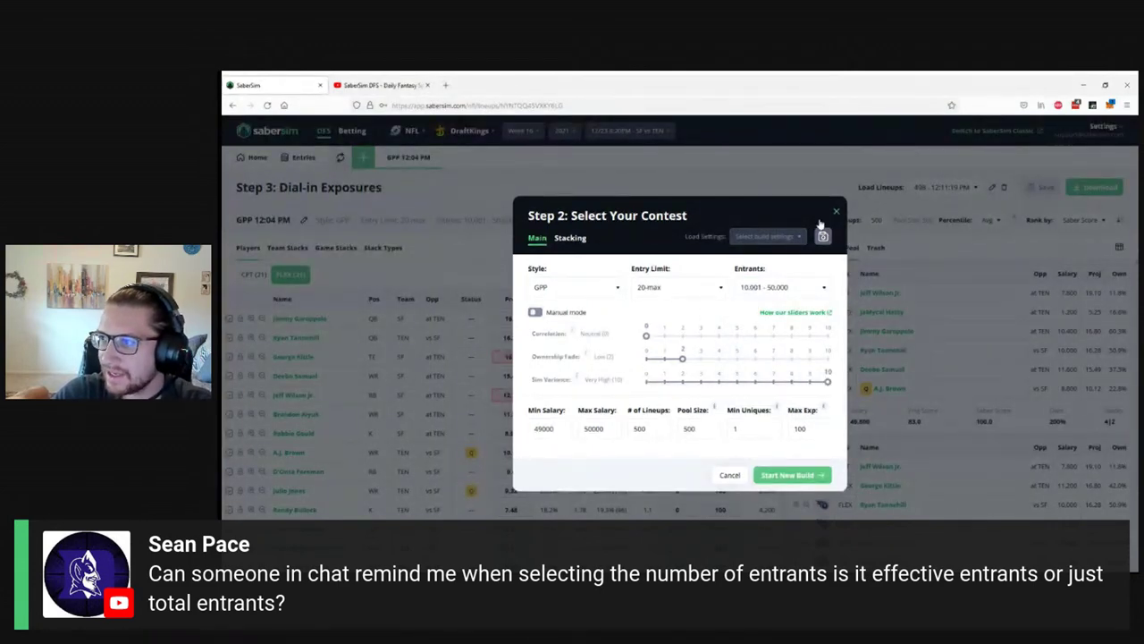
click(836, 211)
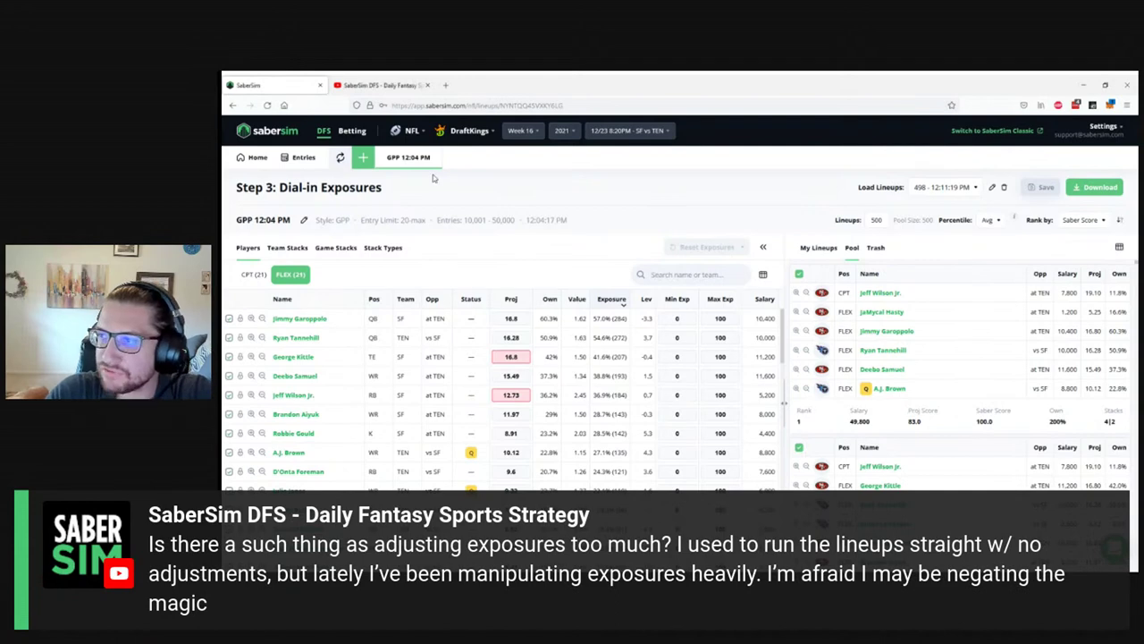
Step: Switch the sport to NBA and start a GPP lineup build with a 20-max entry limit and 10,001 - 50,000 entrants
click(416, 133)
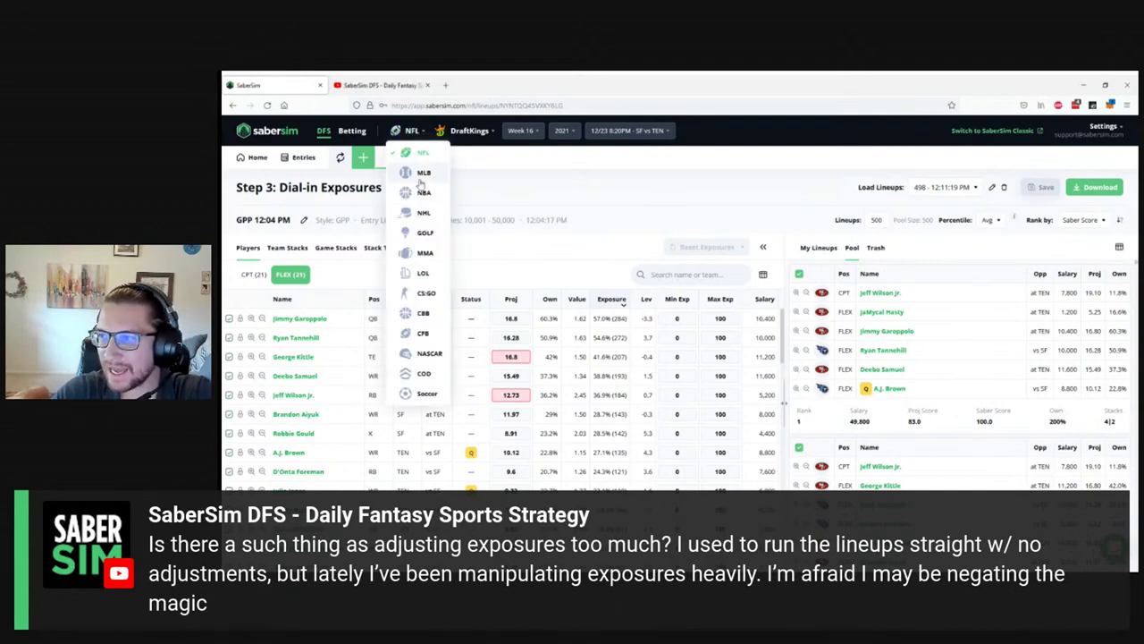
click(421, 195)
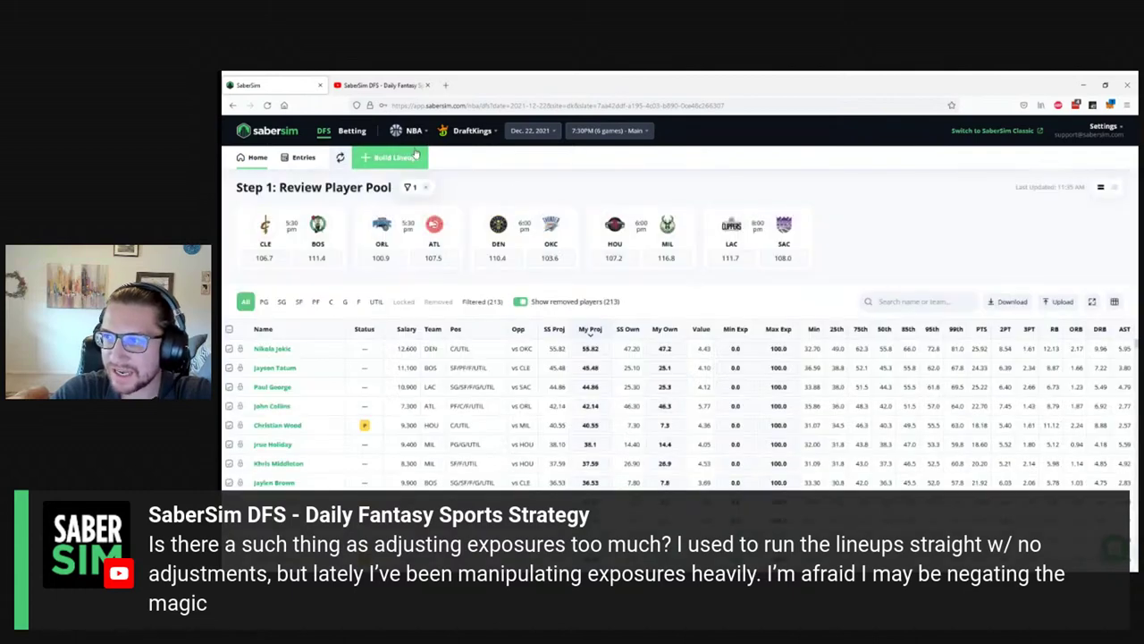
click(414, 157)
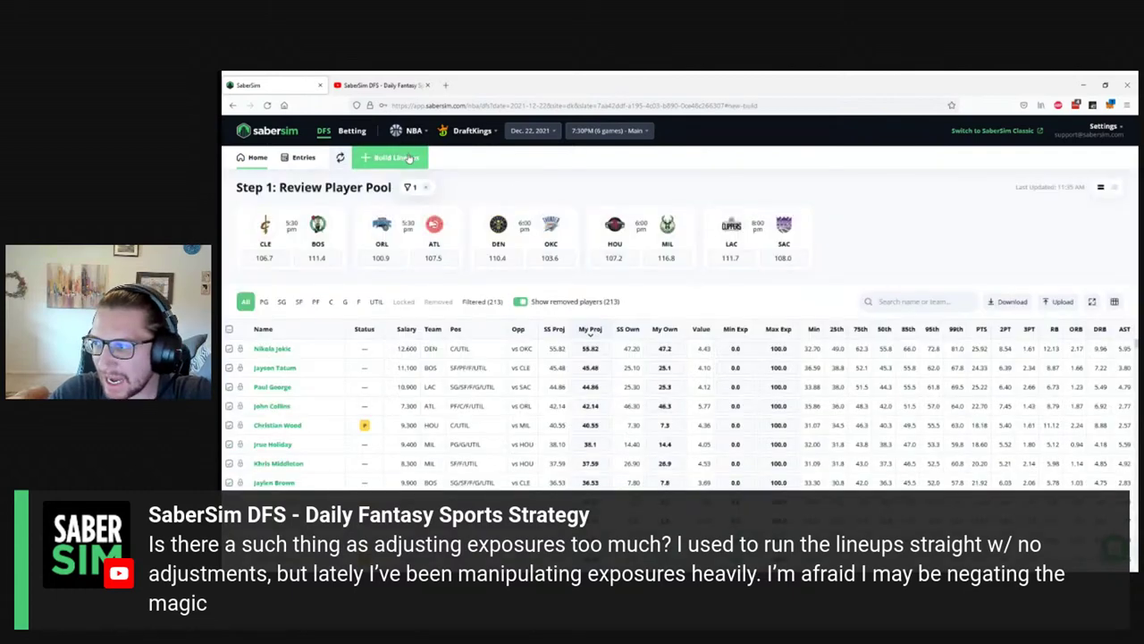
click(678, 279)
click(739, 349)
click(704, 279)
click(706, 351)
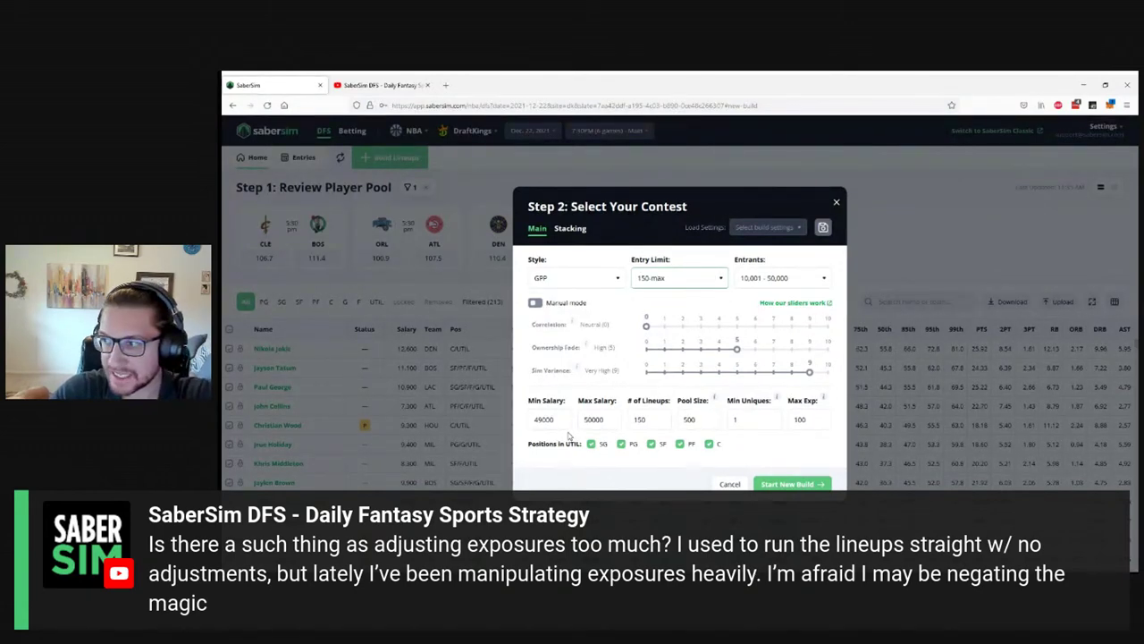
click(670, 276)
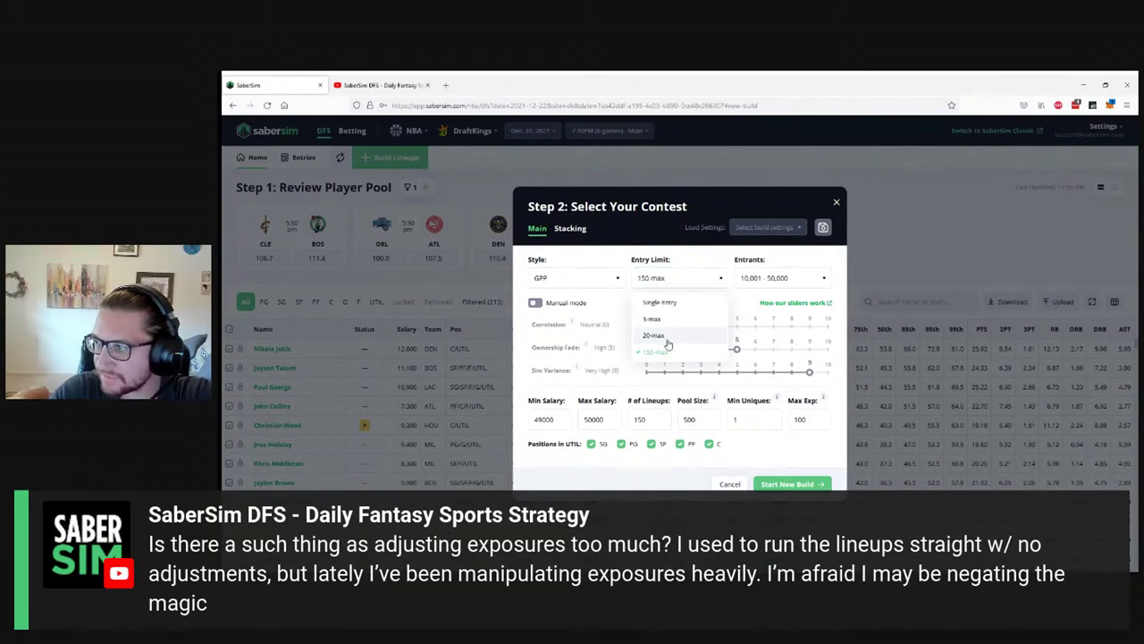
click(666, 337)
click(787, 484)
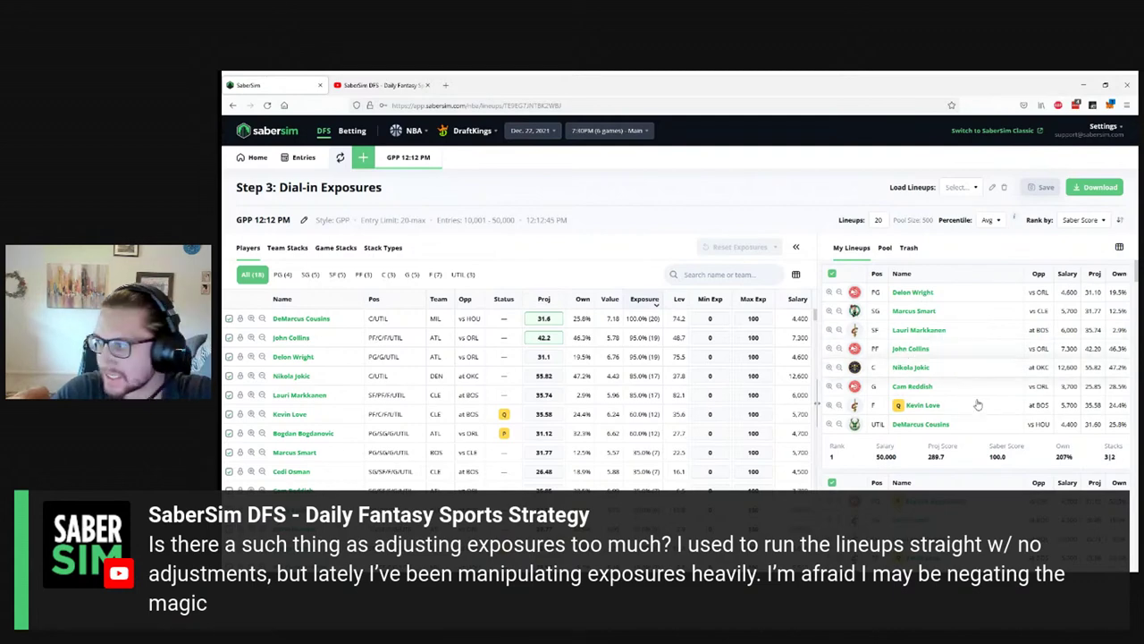
Step: Examine the top 20 NBA lineups and the lower-ranked ones in the full pool, comparing their scores
scroll(978, 408, down, 15)
scroll(979, 408, down, 5)
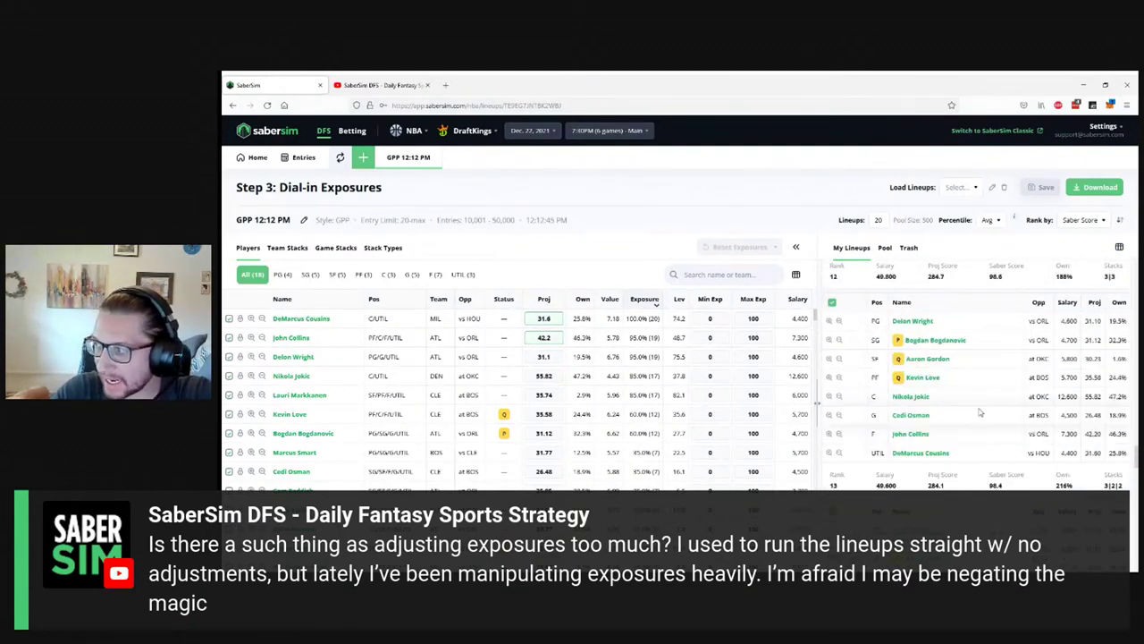
scroll(979, 412, down, 10)
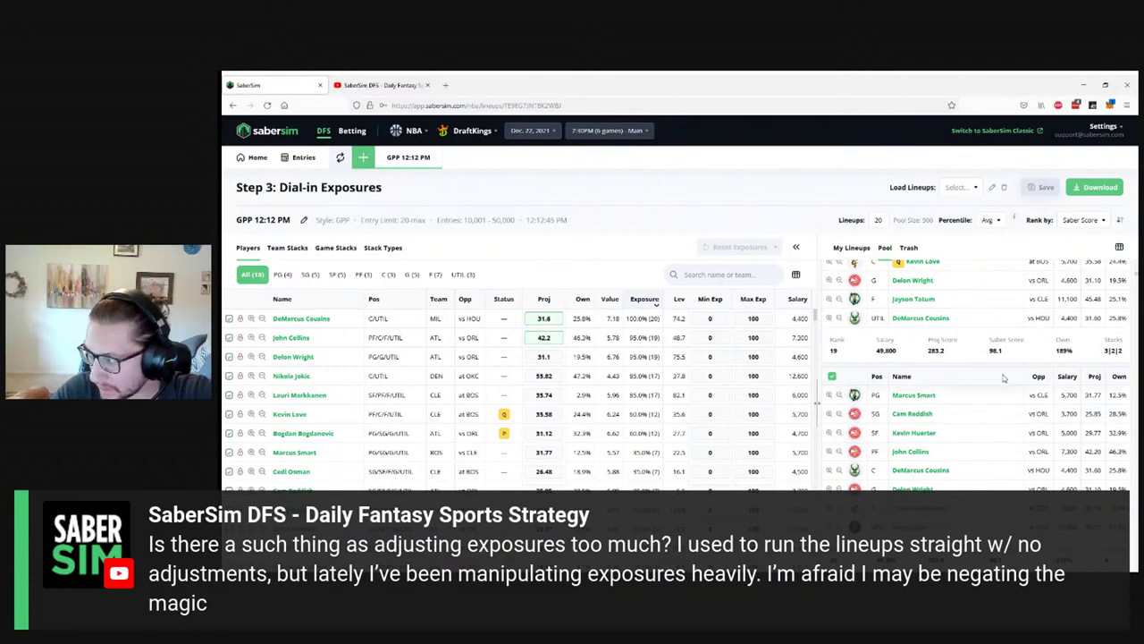
scroll(1004, 379, down, 5)
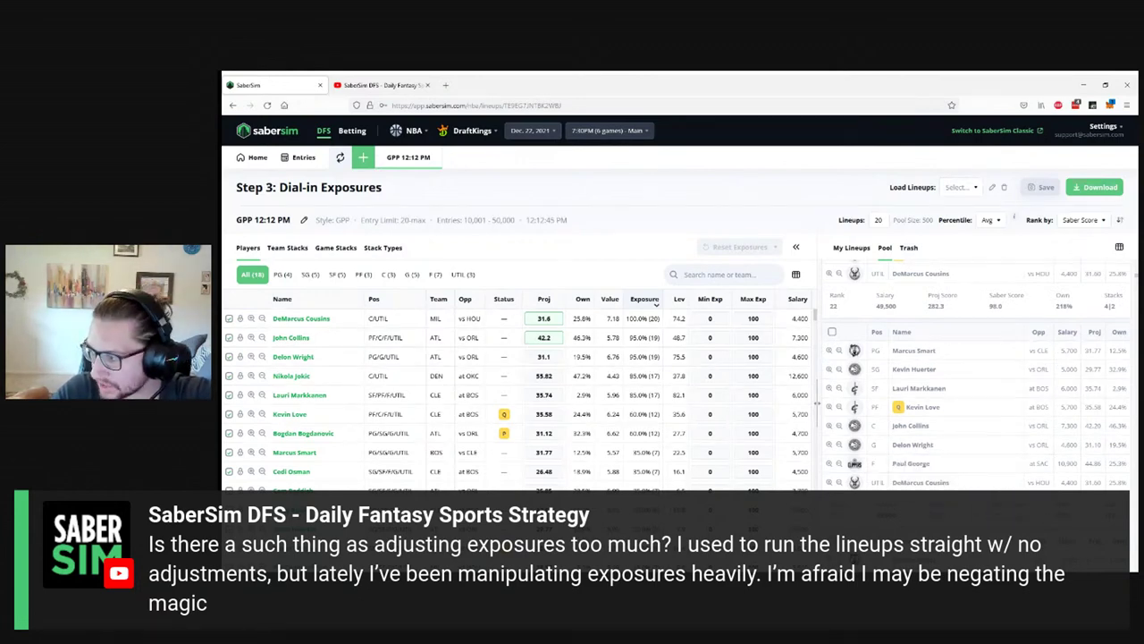
scroll(1032, 433, down, 5)
scroll(974, 376, down, 5)
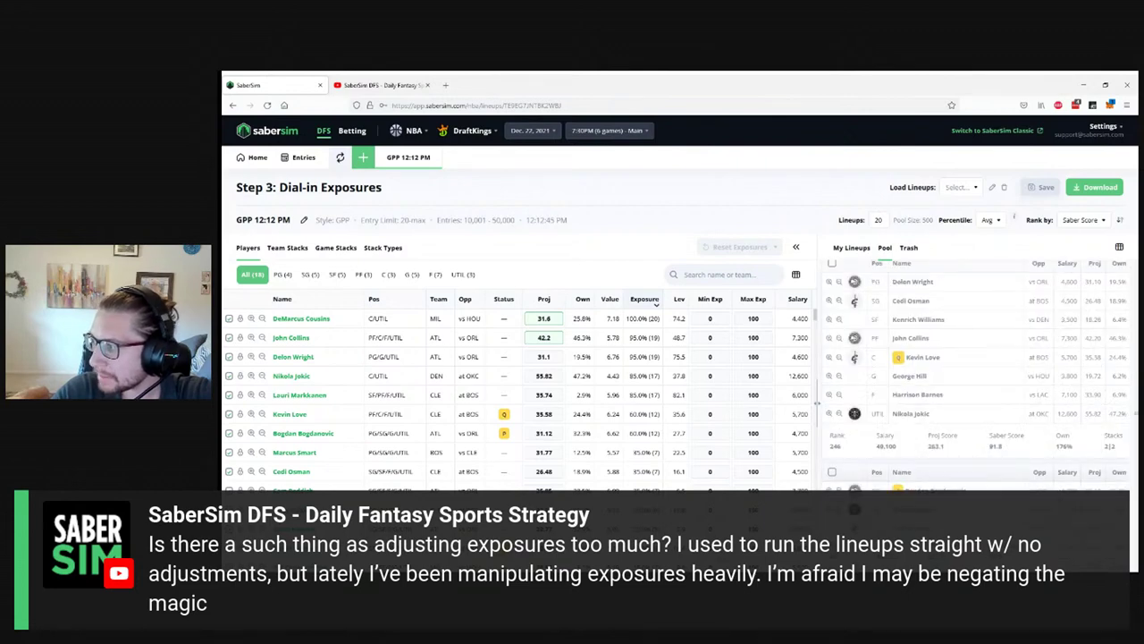
drag(951, 455, 939, 456)
click(940, 456)
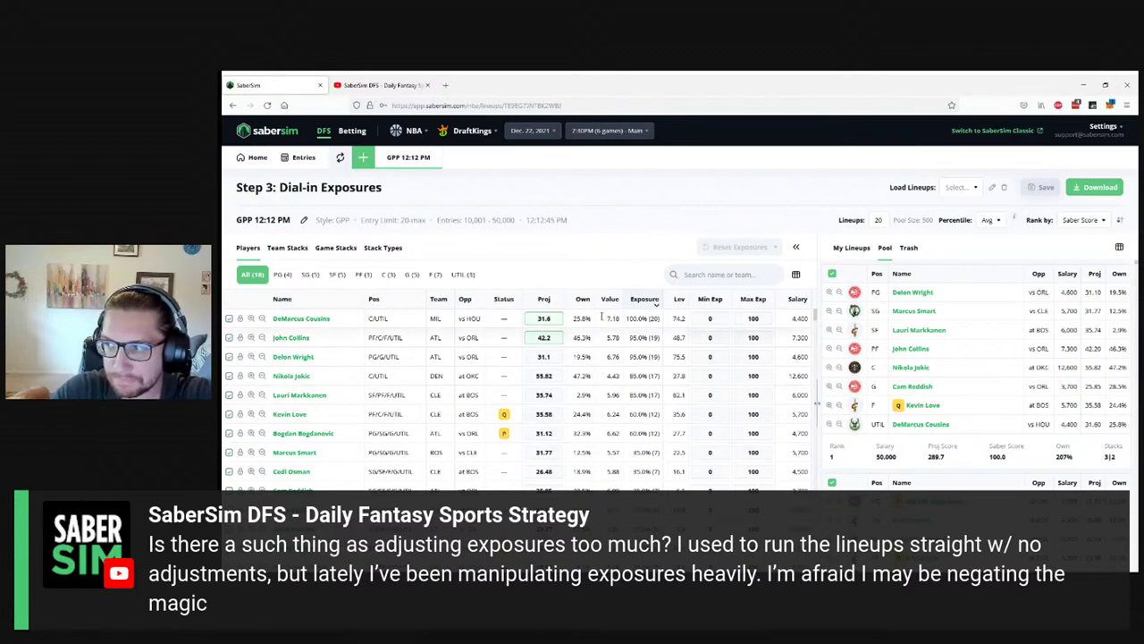
Step: Exclude DeMarcus Cousins to review the replacement lineups, and reset the exposures
click(229, 318)
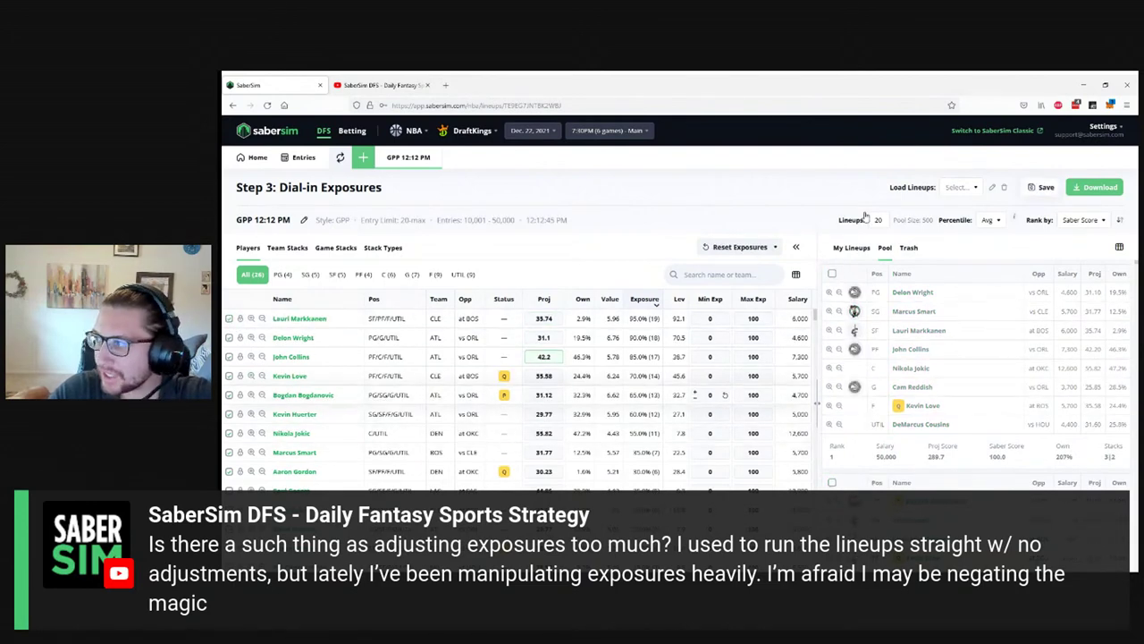
click(852, 248)
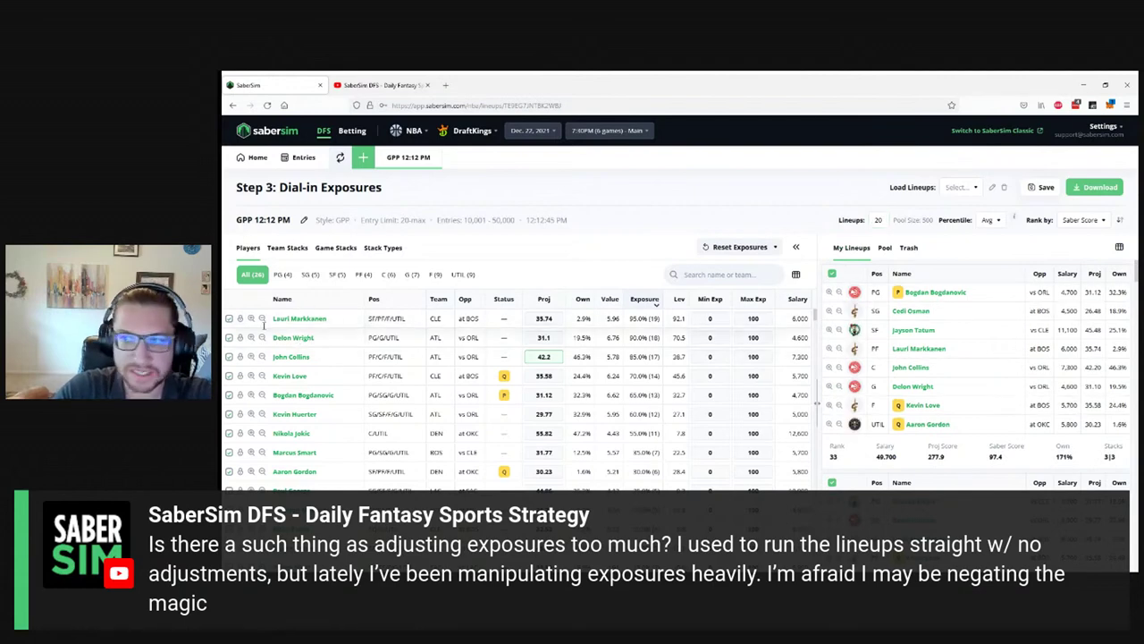
click(722, 247)
click(729, 279)
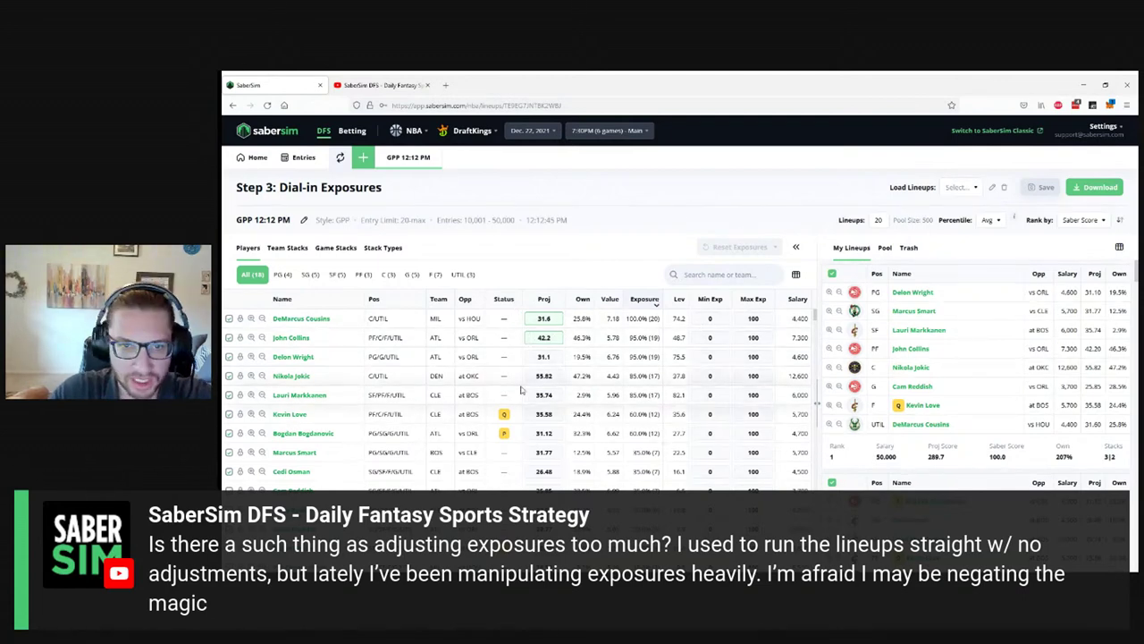
Step: Set the number of lineups to 500 to examine DeMarcus Cousins's pool-wide exposure, and return it to 20
double_click(878, 219)
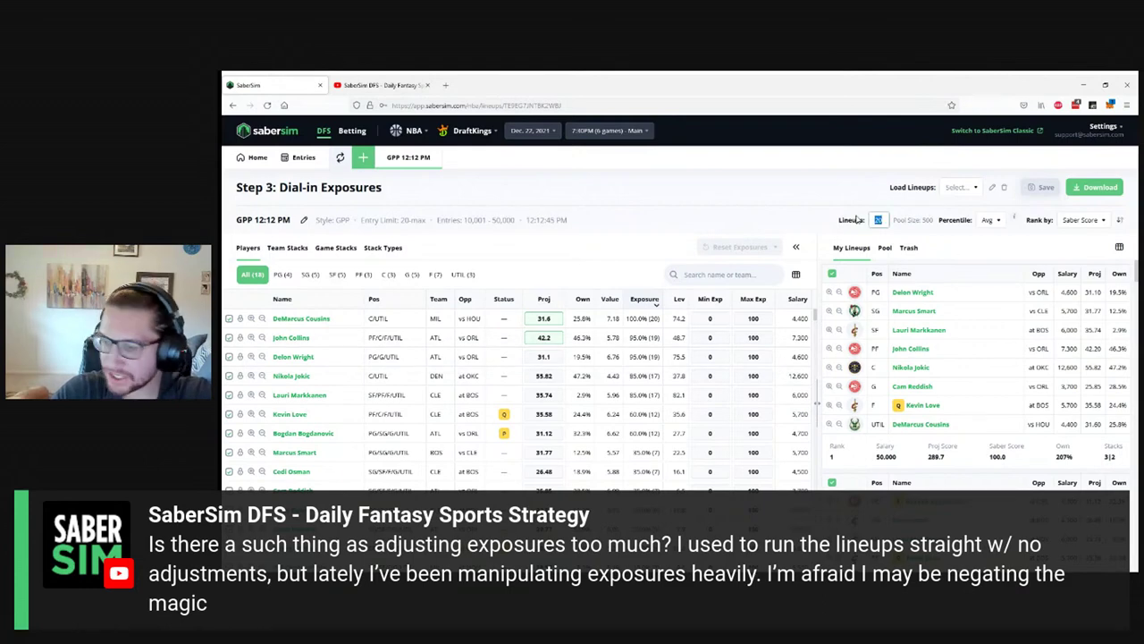
text(500)
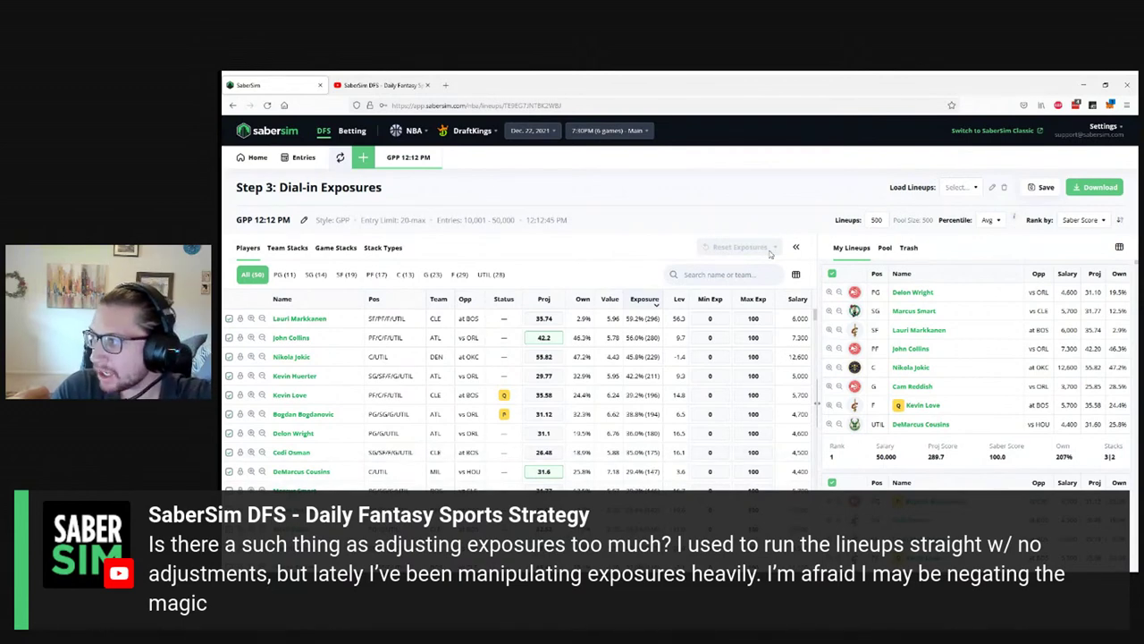
drag(654, 471, 633, 472)
click(646, 472)
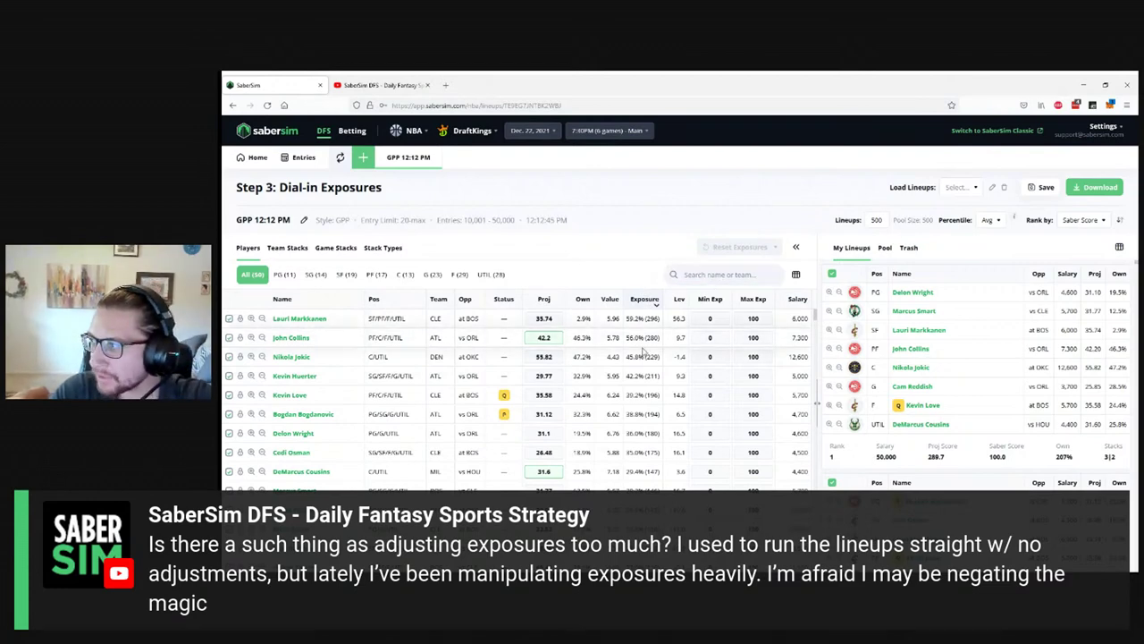
click(879, 219)
drag(879, 219, 706, 207)
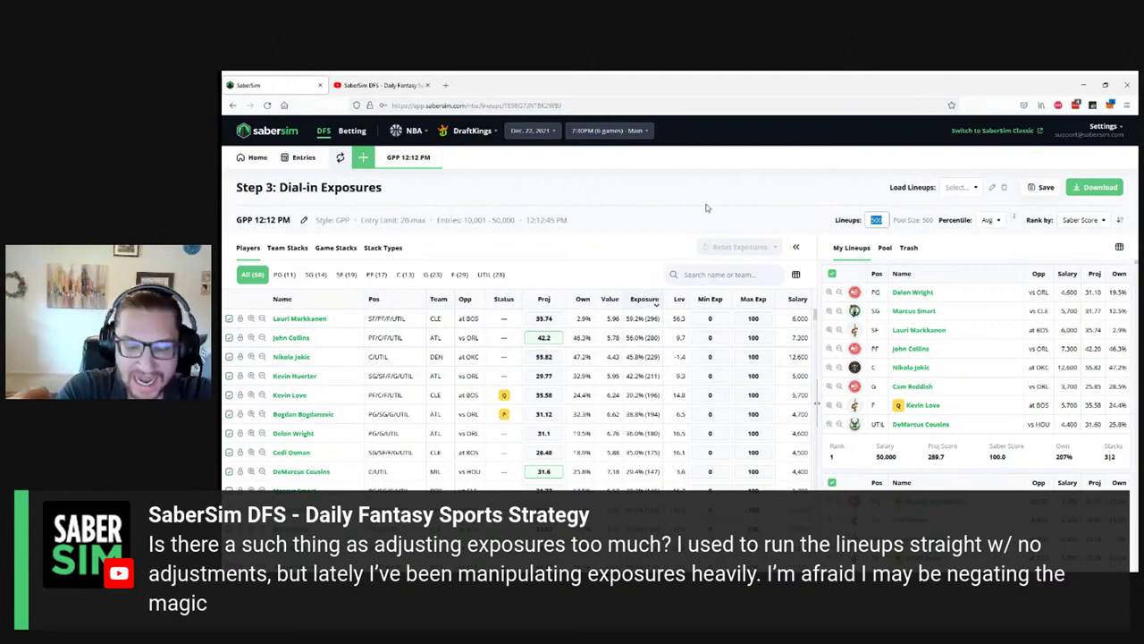
text(20)
key(Return)
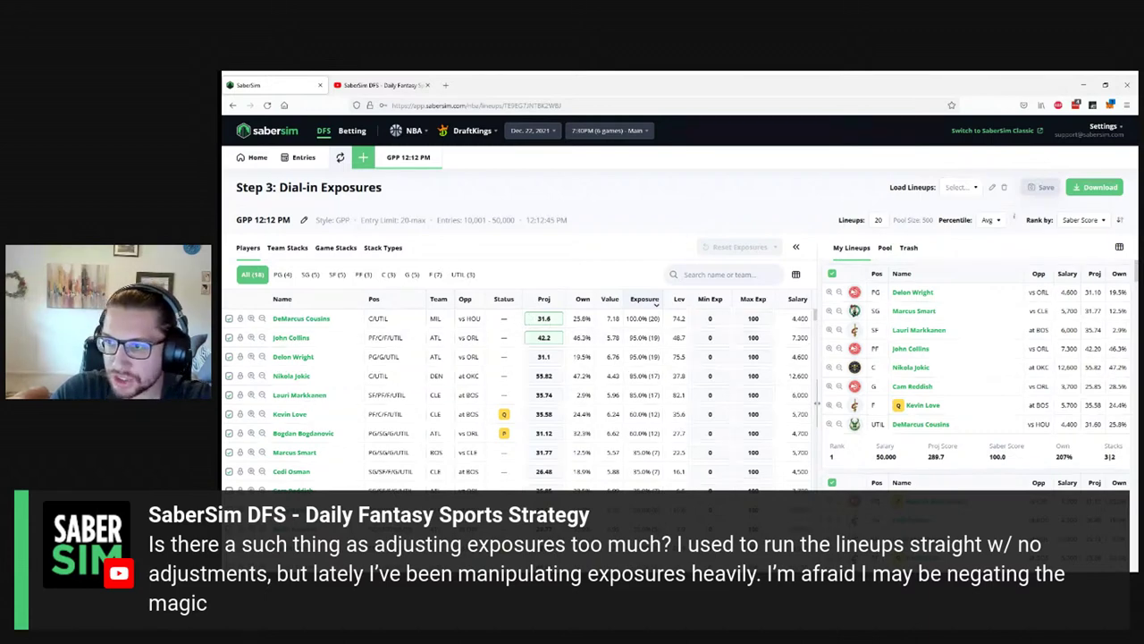
Step: Exclude DeMarcus Cousins, Lauri Markkanen, John Collins and Nikola Jokic from the lineups
click(229, 320)
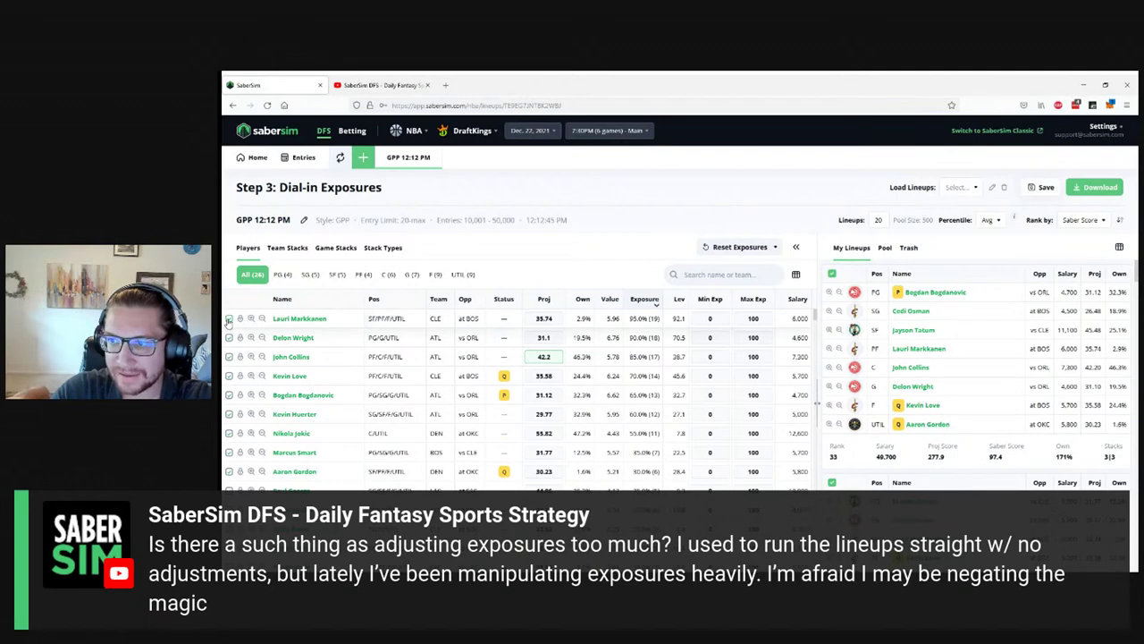
click(229, 319)
click(229, 320)
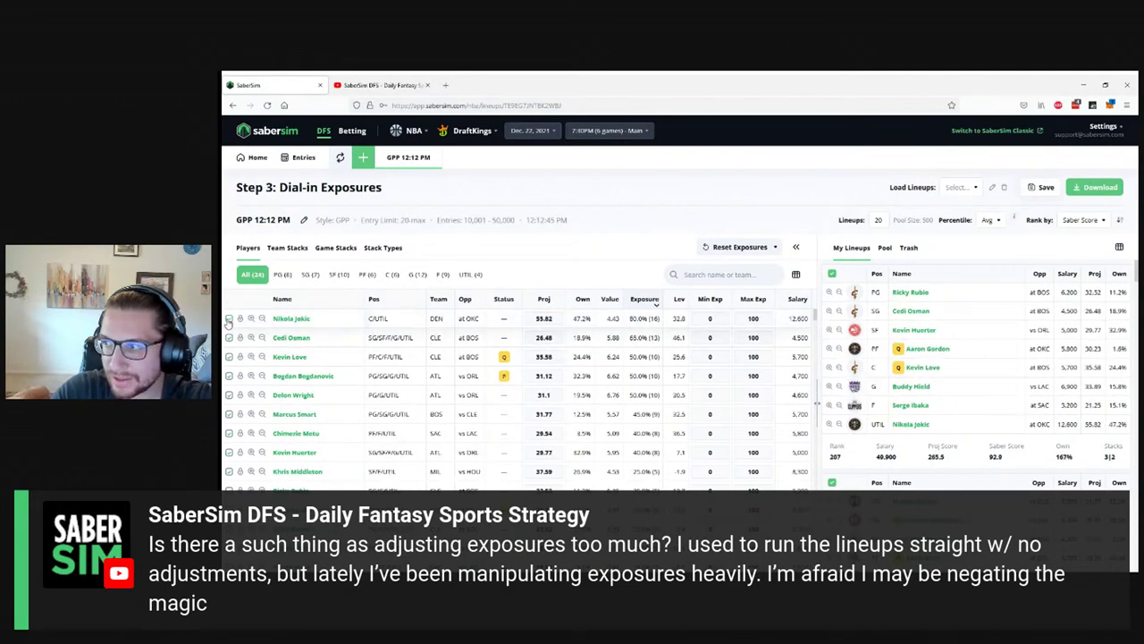
click(229, 319)
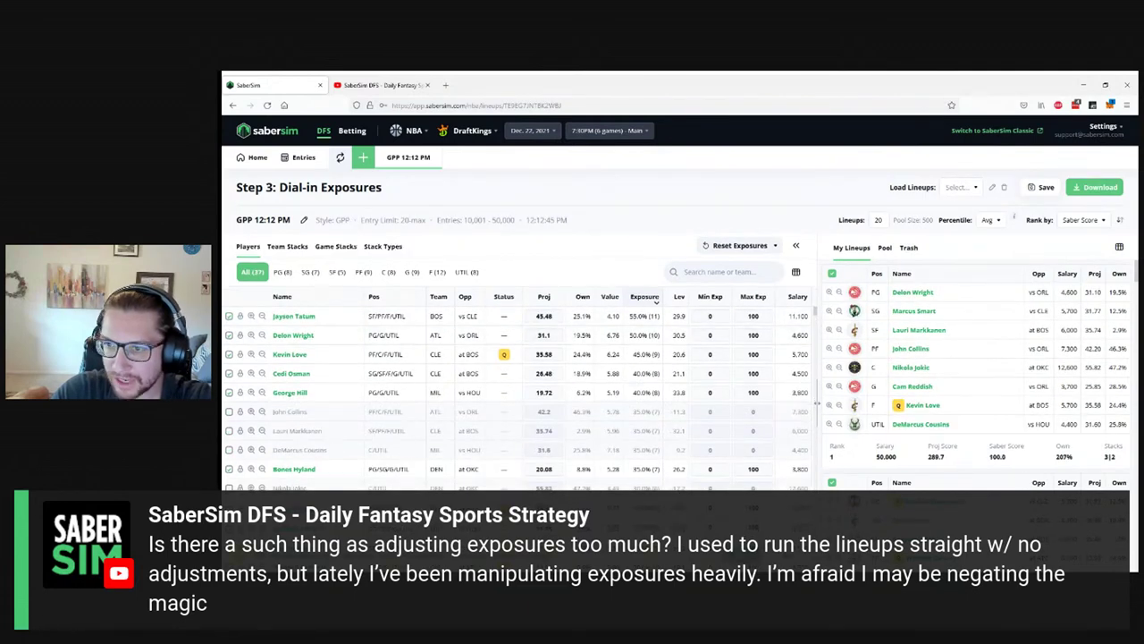
Step: Read the notice about expanding the lineup pool and compare it with the build's pool size
drag(261, 556, 553, 569)
click(556, 568)
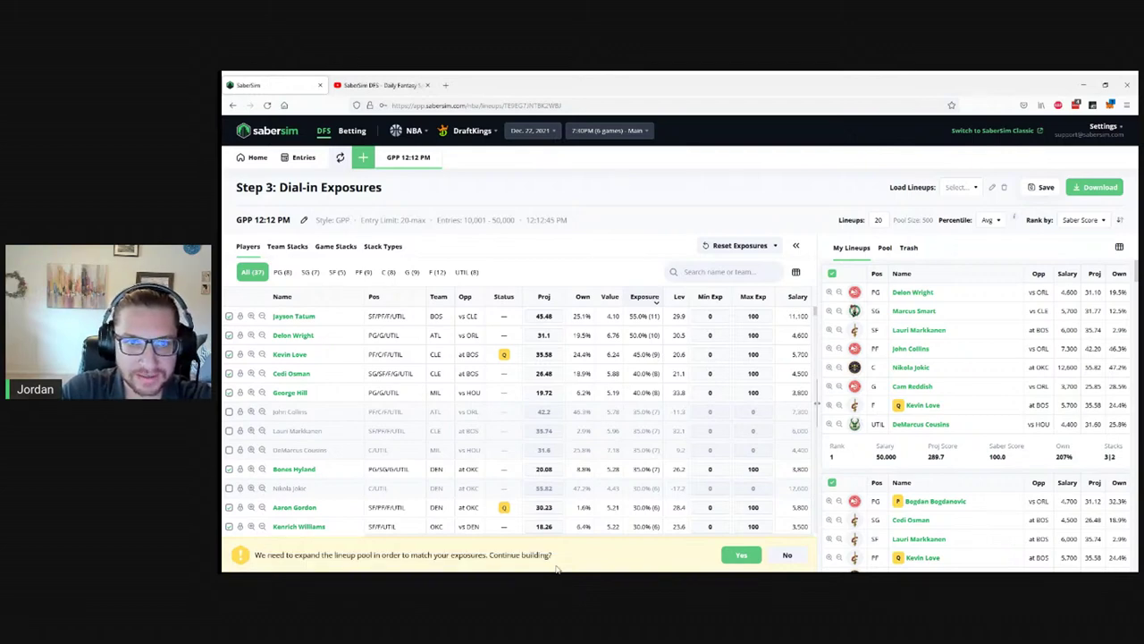
drag(279, 555, 508, 562)
click(508, 555)
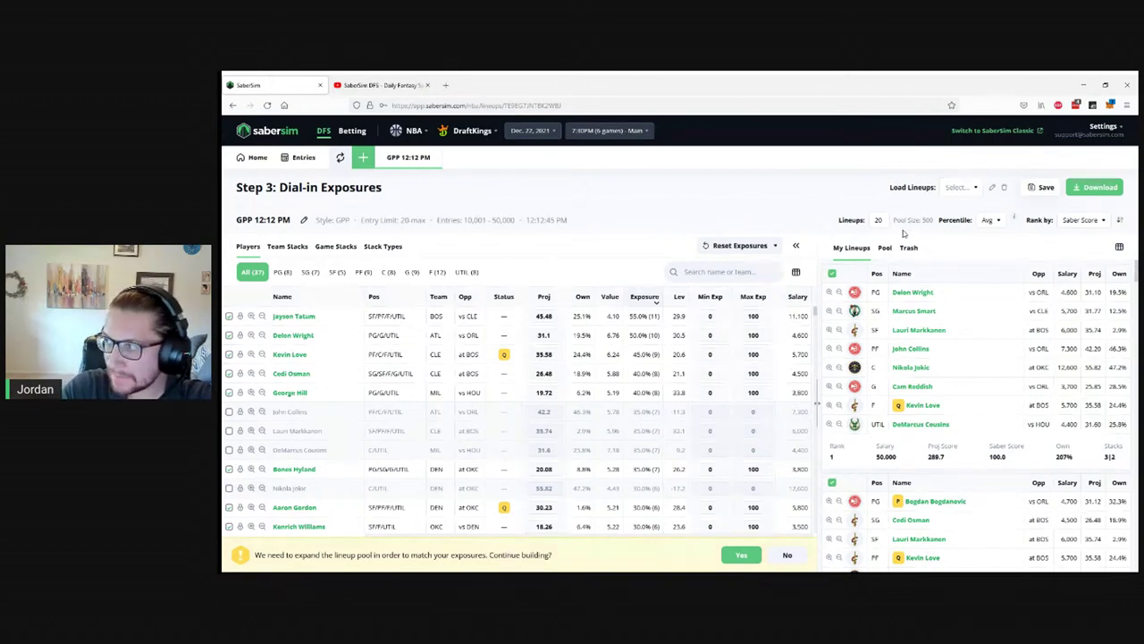
drag(900, 219, 929, 220)
click(725, 195)
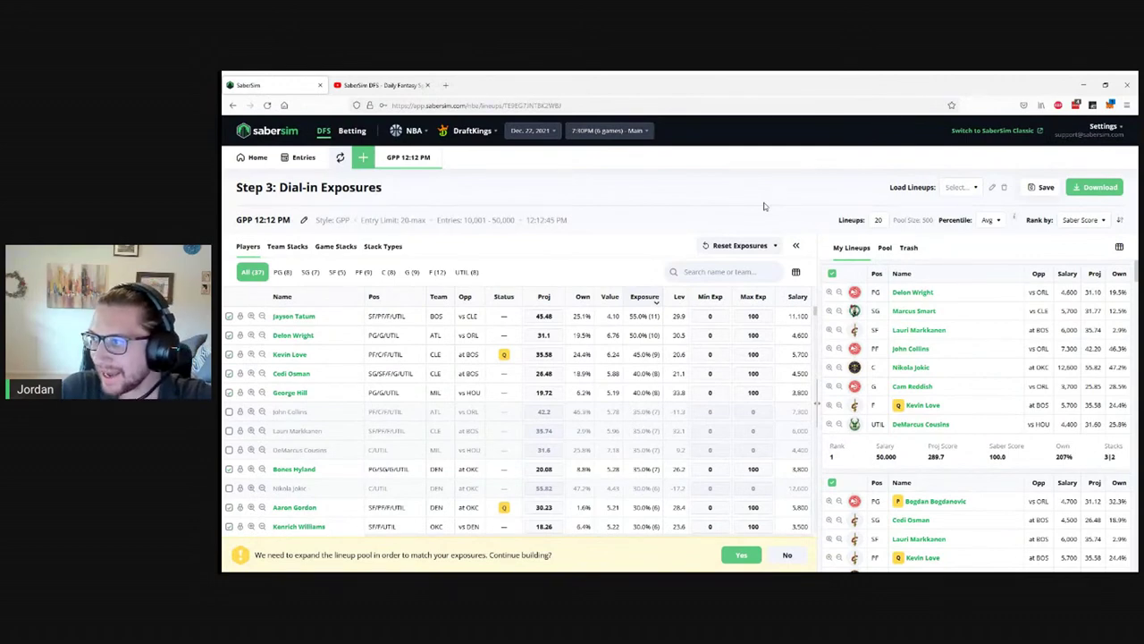
drag(299, 559, 395, 560)
click(393, 557)
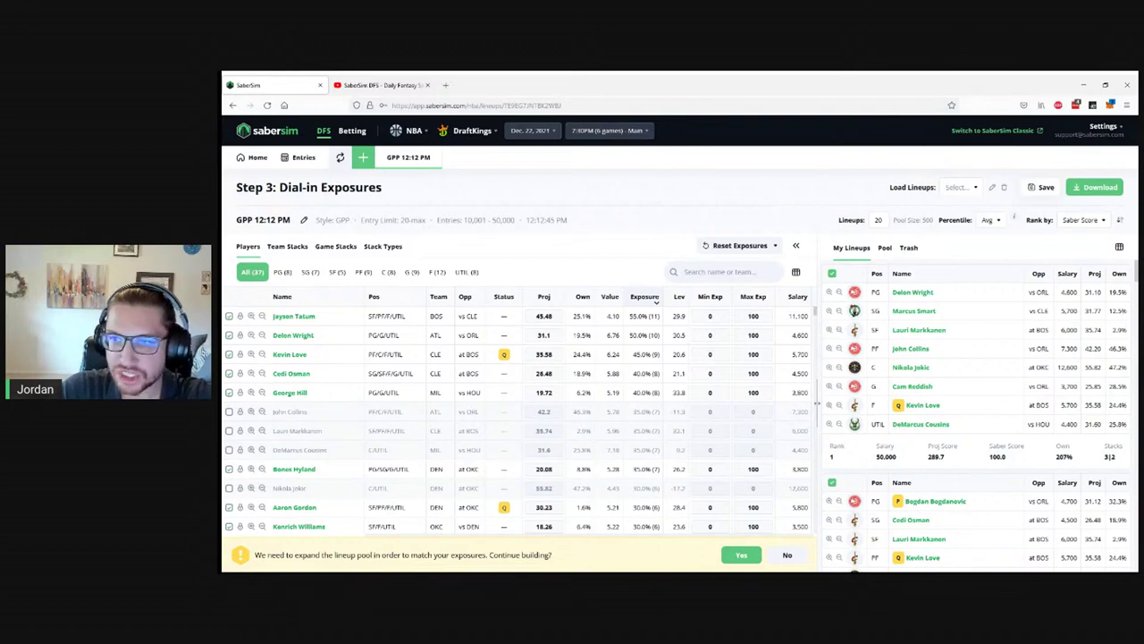
Step: Reset all exposures to bring the excluded players back into the lineups
click(721, 246)
click(726, 283)
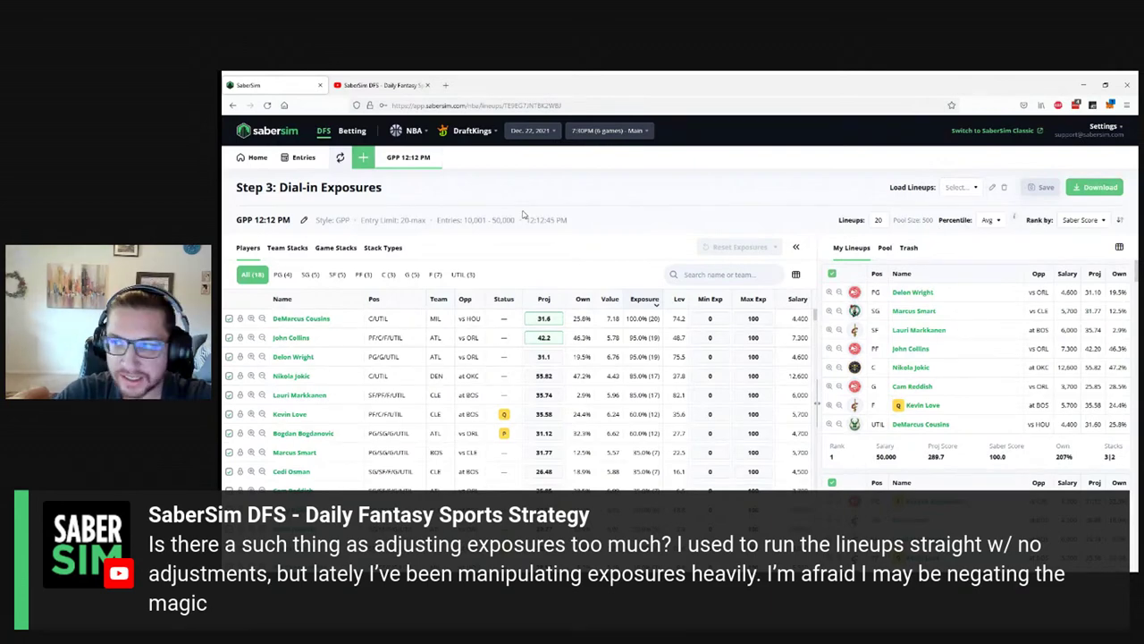
Step: Lock DeMarcus Cousins, John Collins, Delon Wright, Lauri Markkanen and Nikola Jokic to inspect the effect on the lineups, and reset all exposures
click(239, 319)
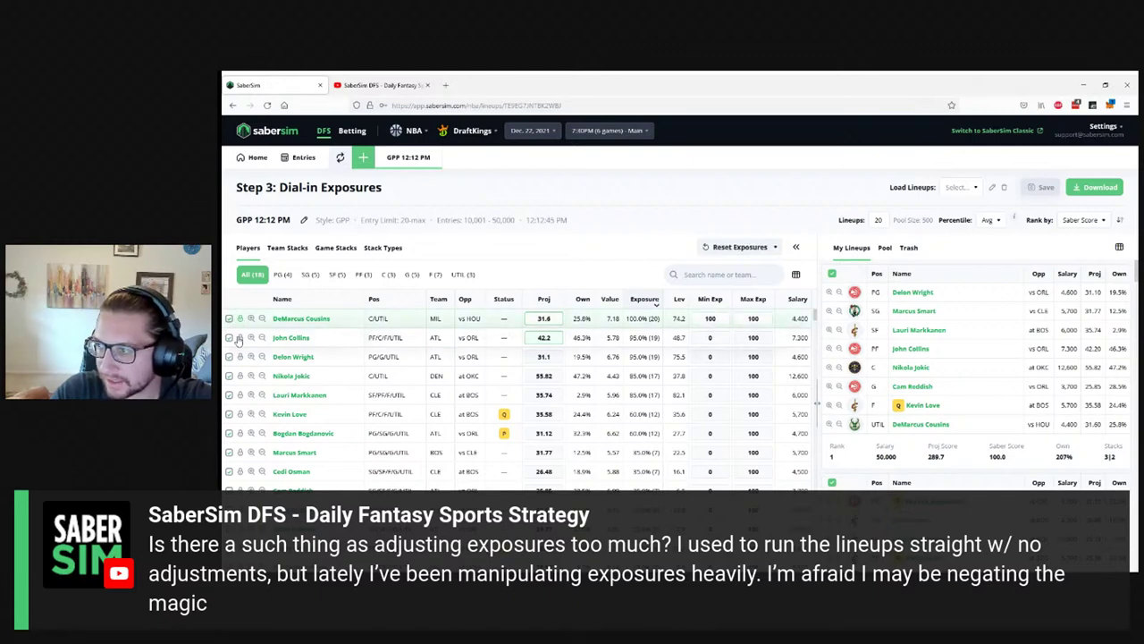
click(240, 337)
click(239, 357)
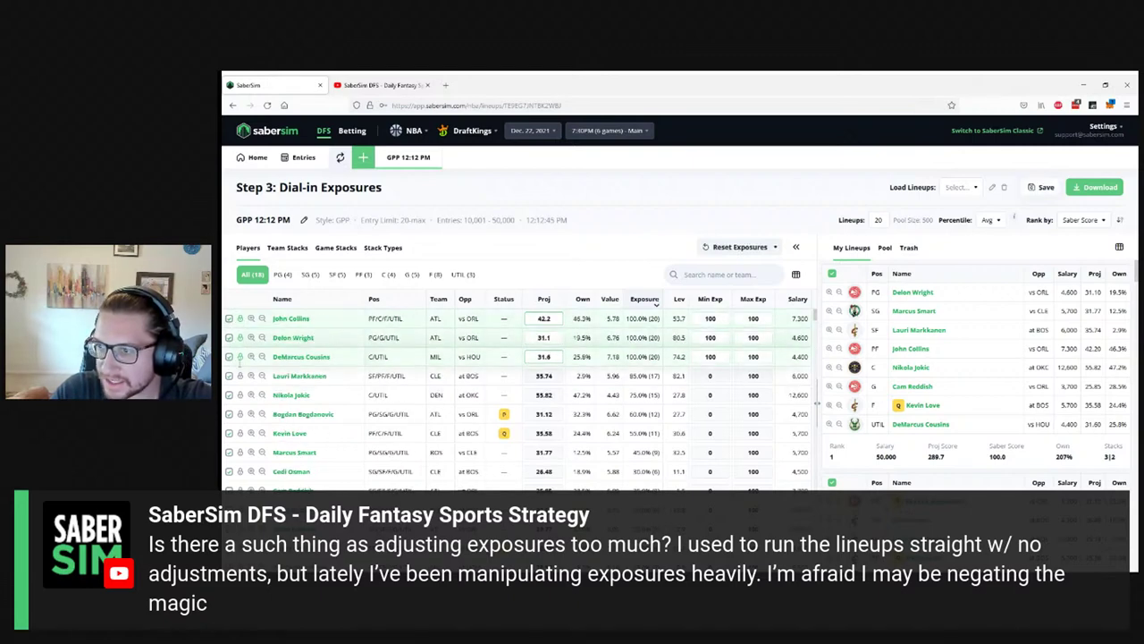
click(239, 376)
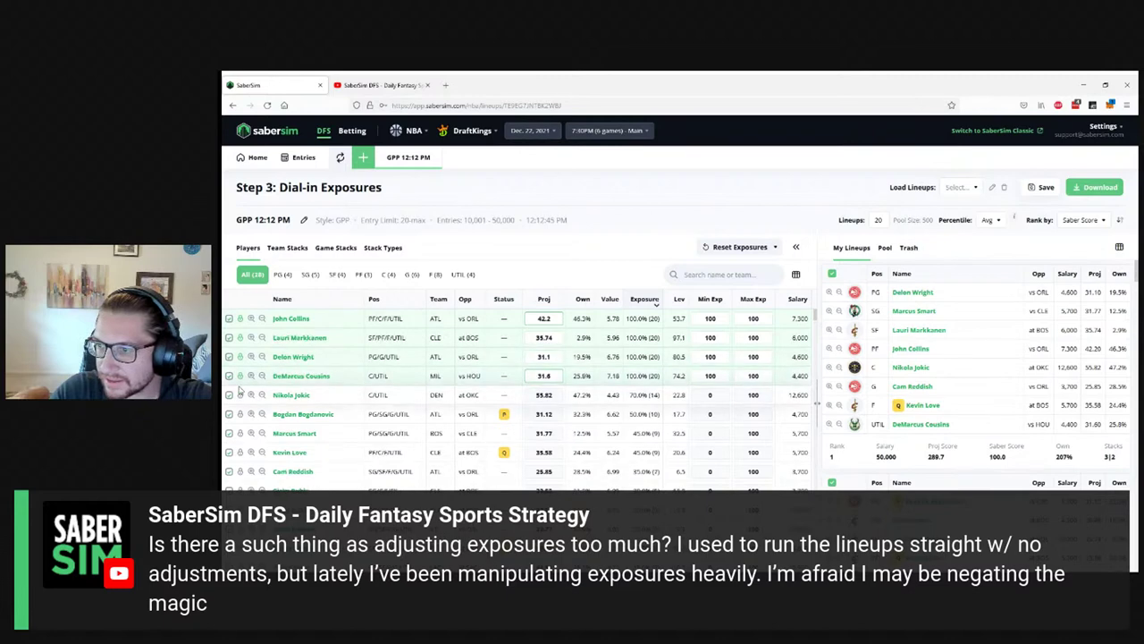
click(241, 396)
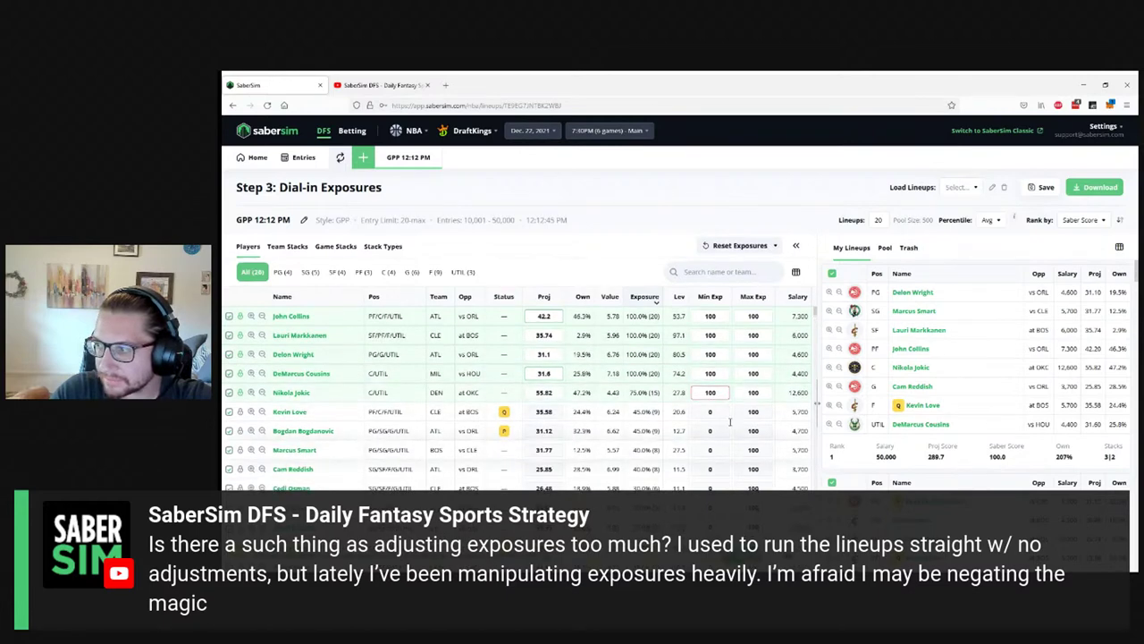
click(767, 393)
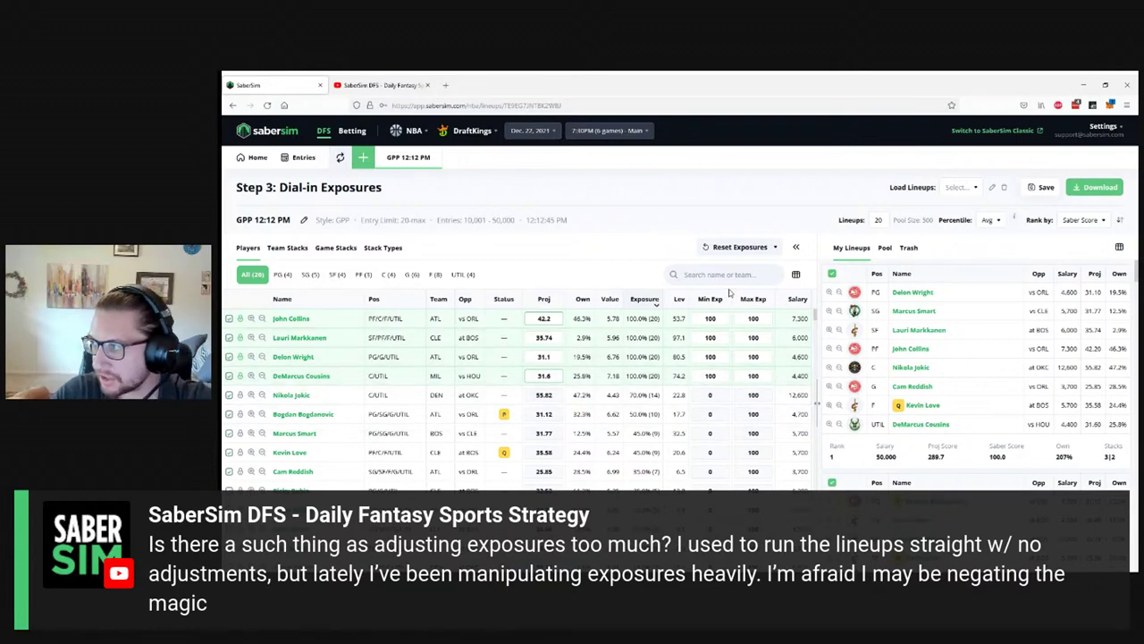
click(771, 247)
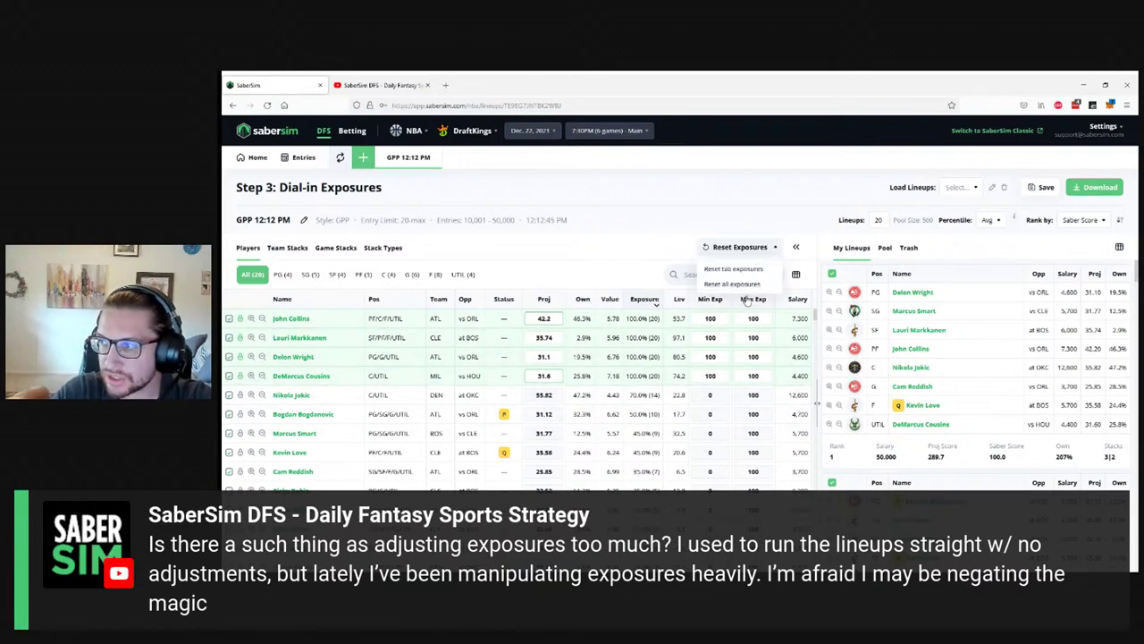
click(735, 284)
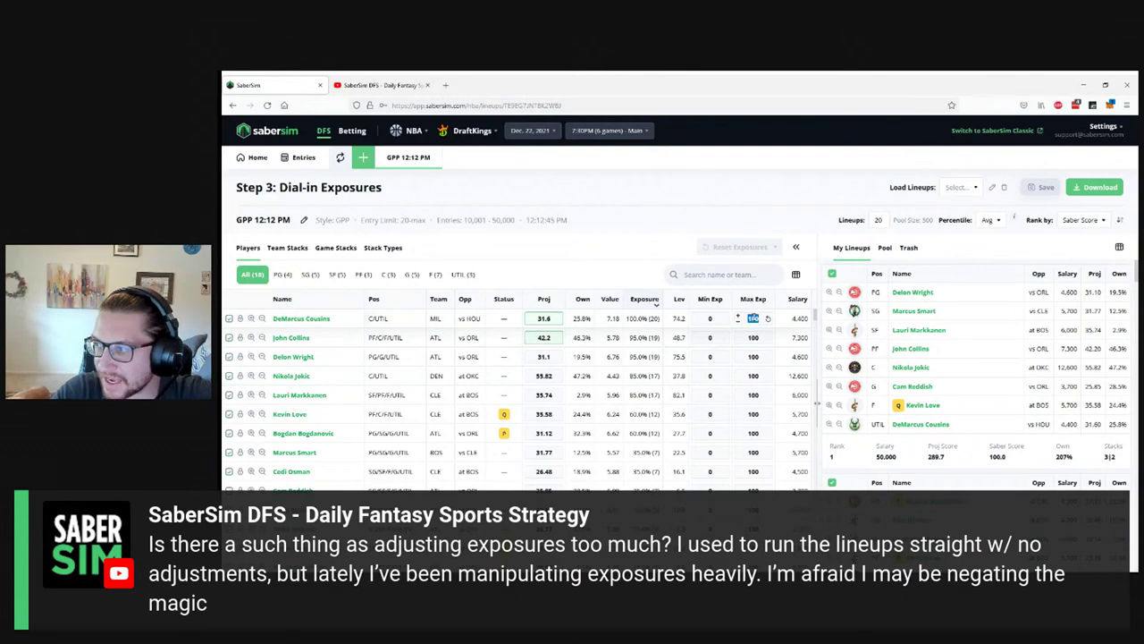
Step: Cap the maximum exposure of DeMarcus Cousins, Lauri Markkanen and John Collins at 30 to inspect the replacements, and reset the exposures
text(30)
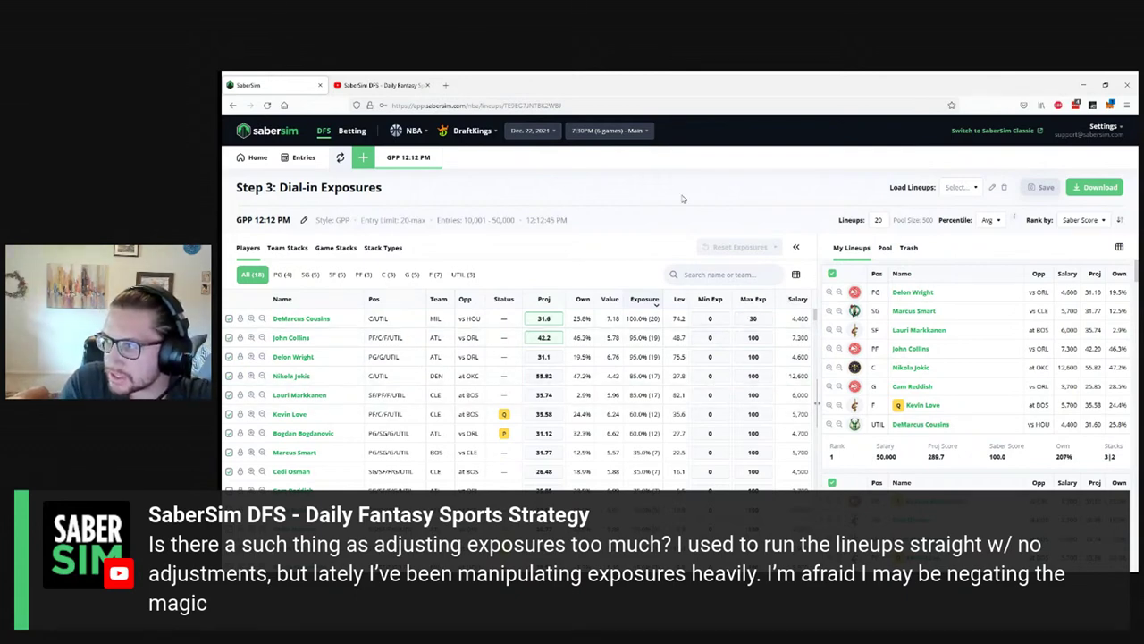
key(Return)
click(753, 318)
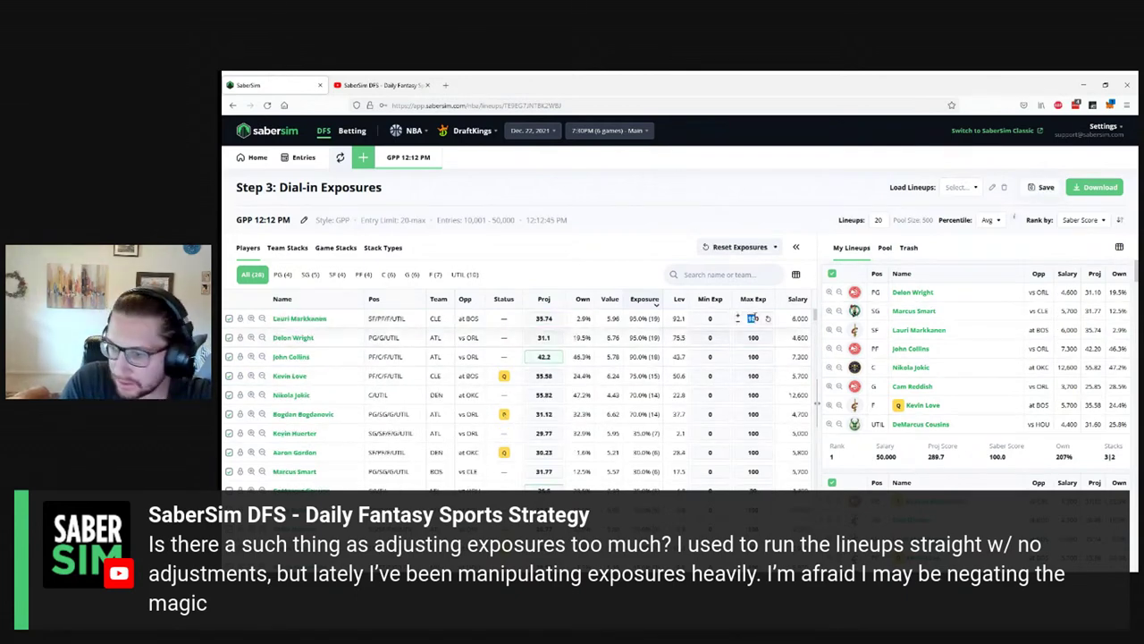
text(30)
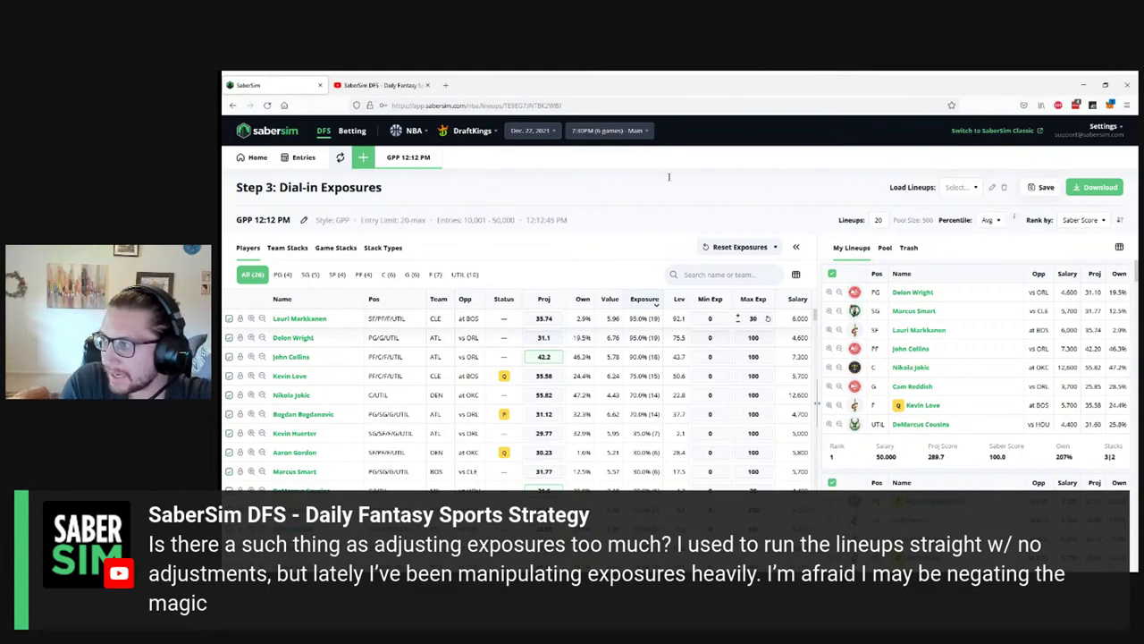
key(Return)
click(753, 318)
text(30)
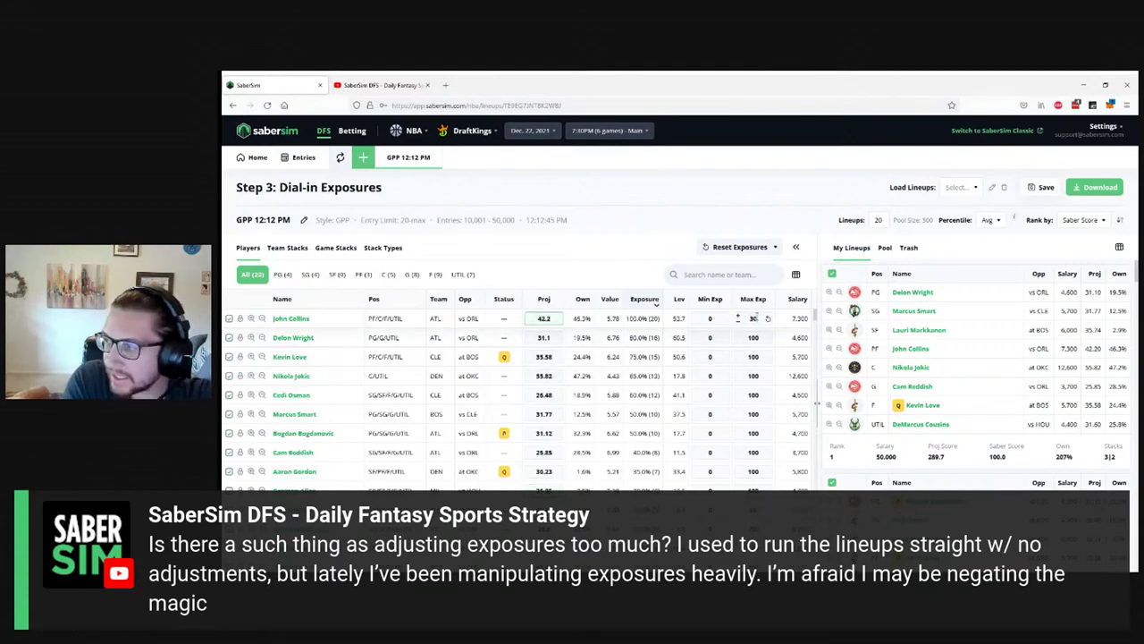
key(Return)
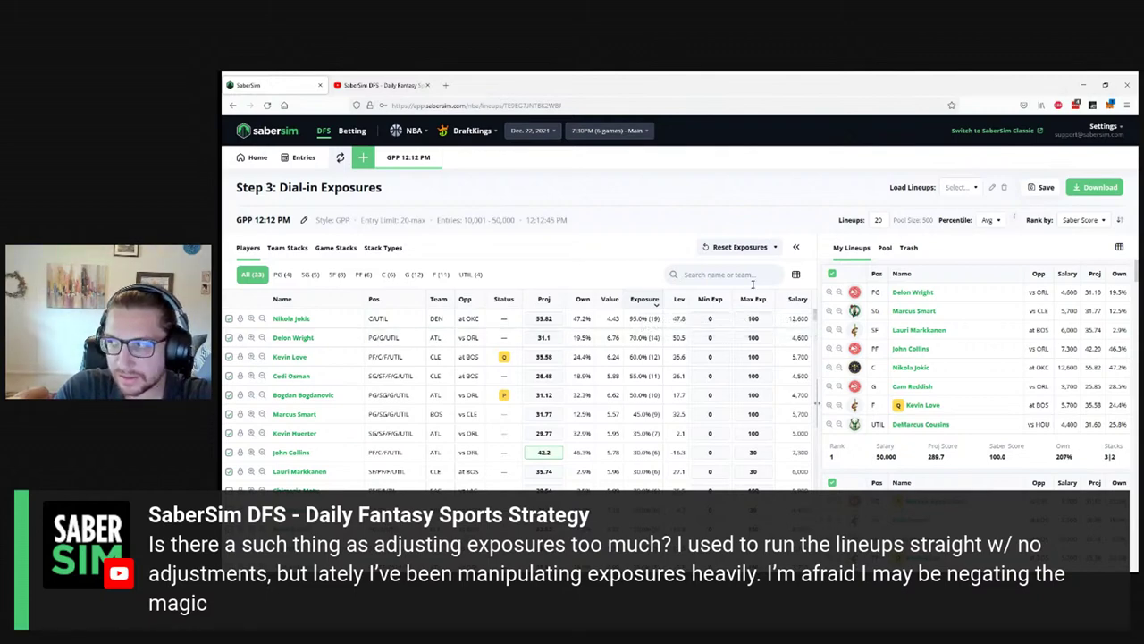
click(740, 247)
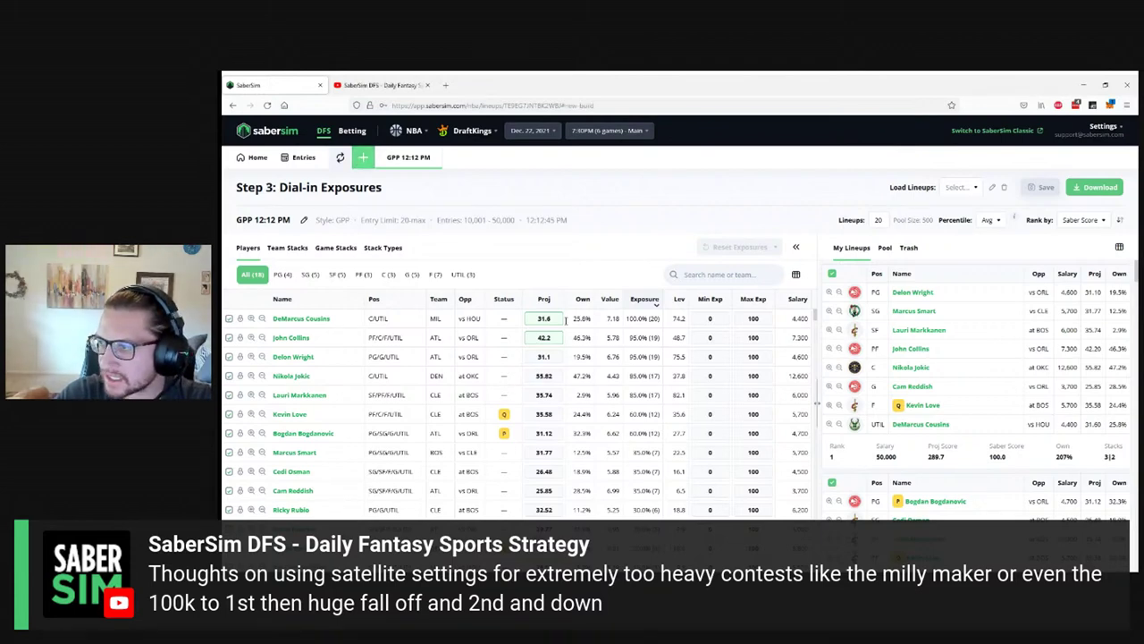
Step: Compare the new build's slider presets for Satellite, including > 50,000 entrants, with those for GPP, and discard the settings
click(363, 157)
click(673, 282)
click(675, 258)
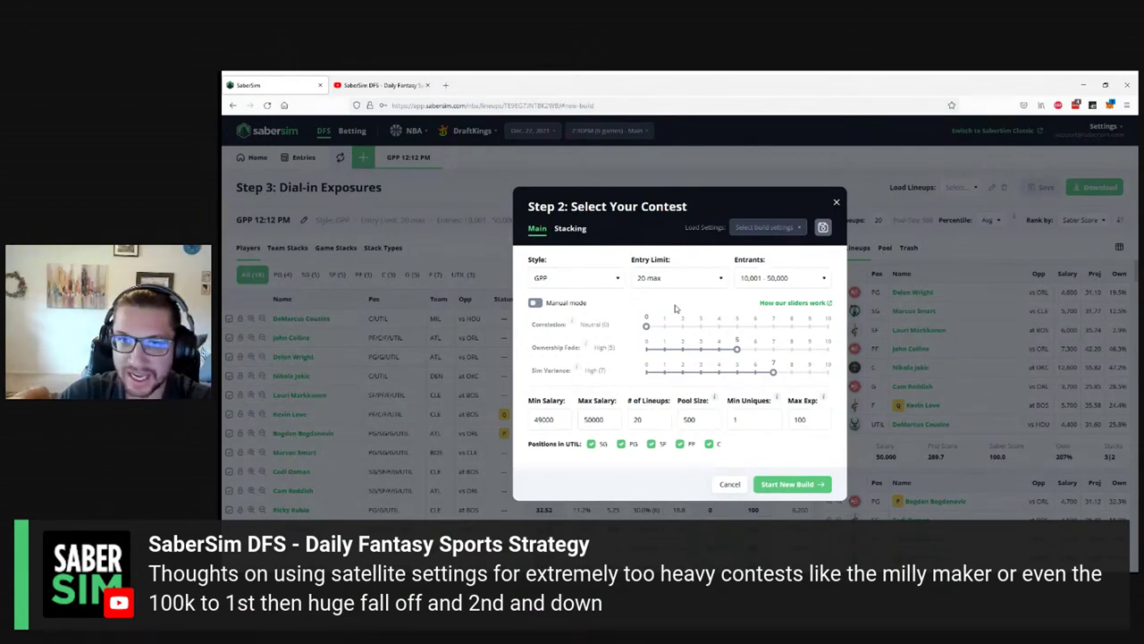
click(554, 280)
click(551, 351)
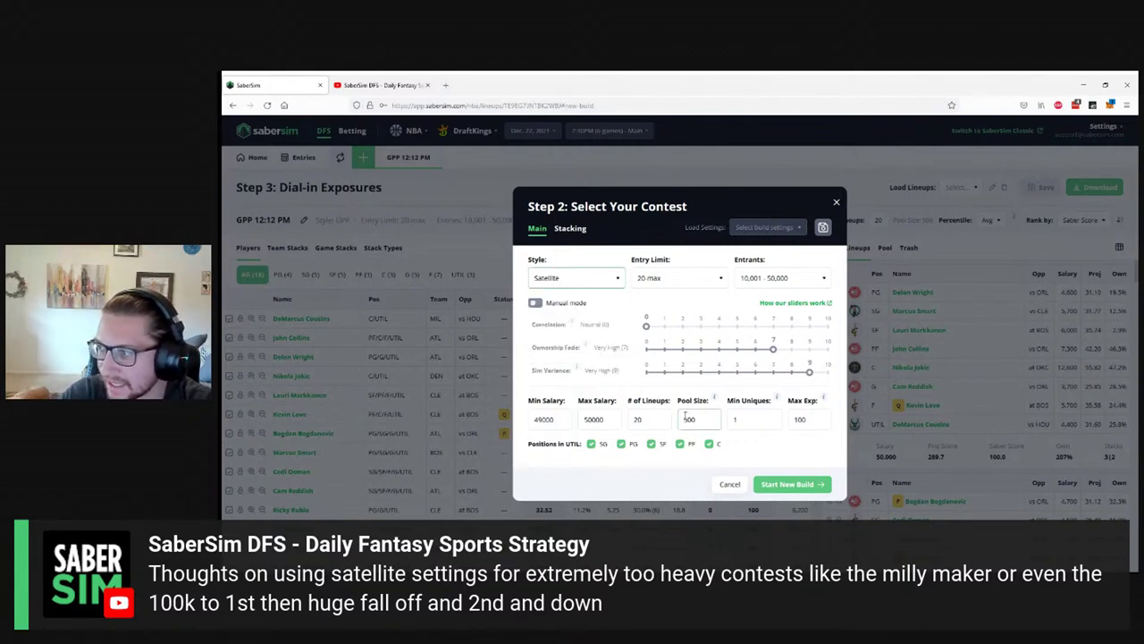
click(757, 284)
click(765, 386)
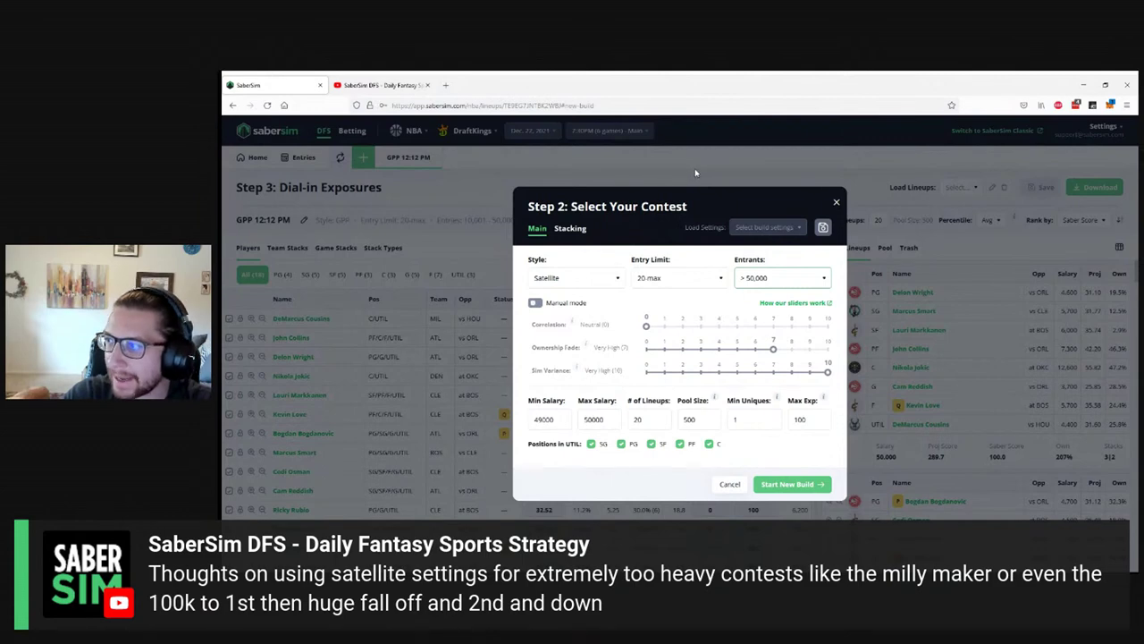
click(591, 276)
click(582, 305)
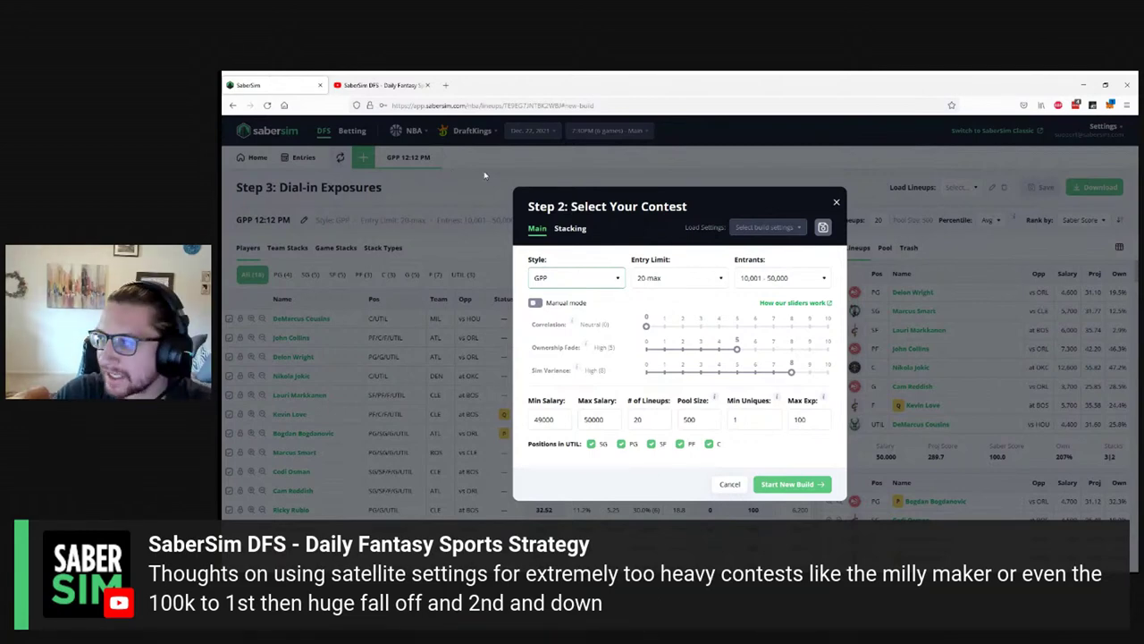
click(980, 272)
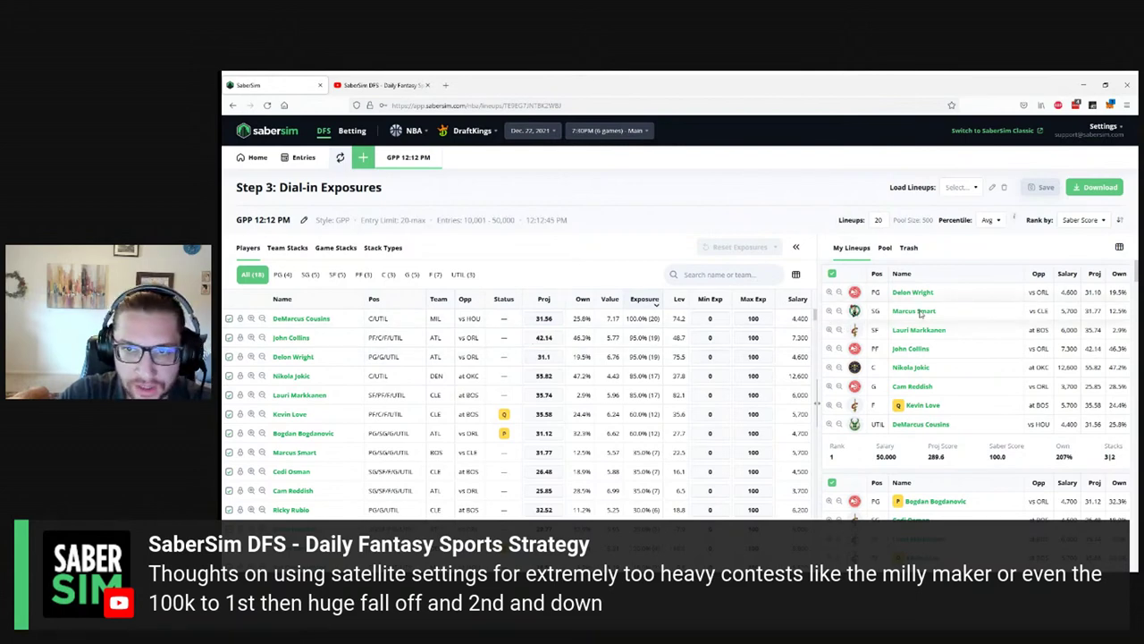
Step: View the percentile options available for the lineups
click(991, 220)
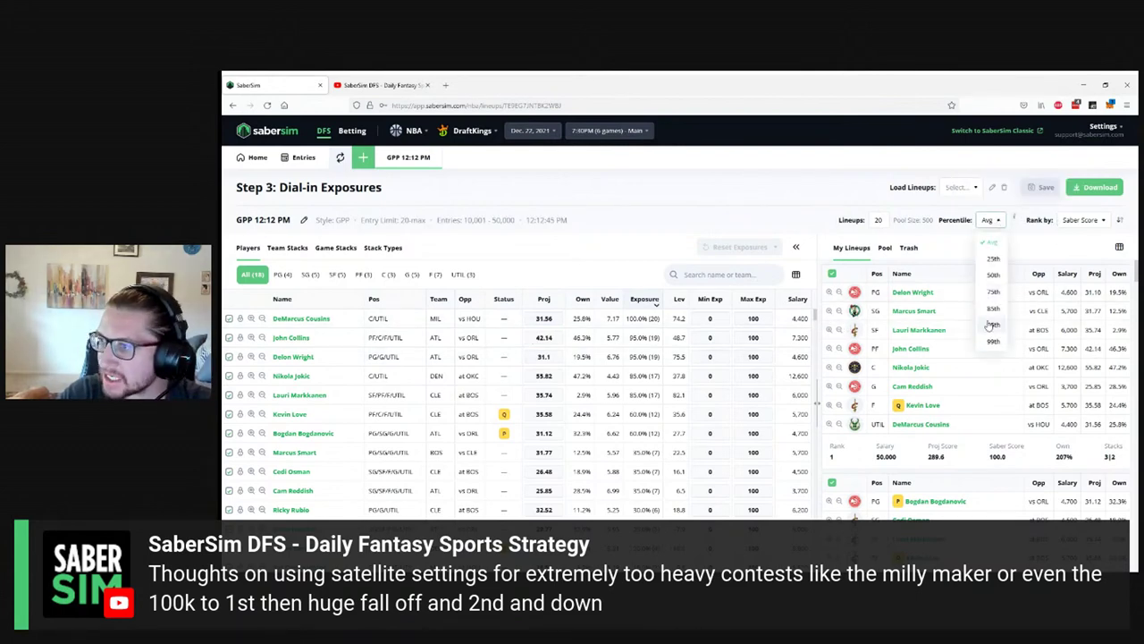
click(662, 178)
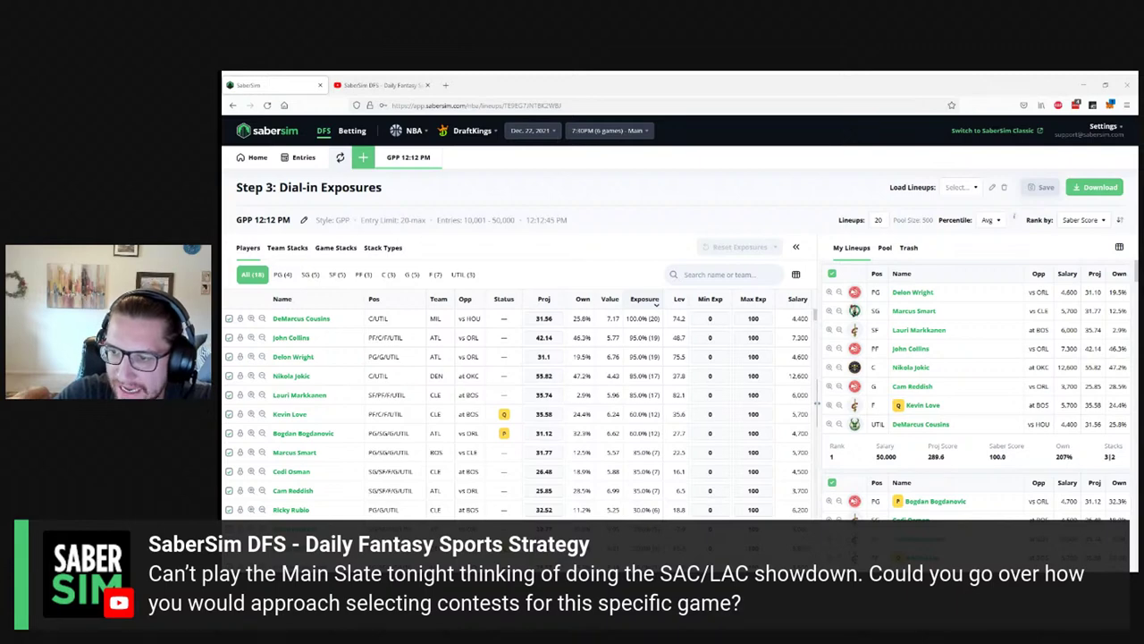
Step: Open draftkings.com in a new tab and list the NBA Showdown Captain Mode contests for LAC vs SAC
click(445, 85)
text(draftkings.com)
key(Return)
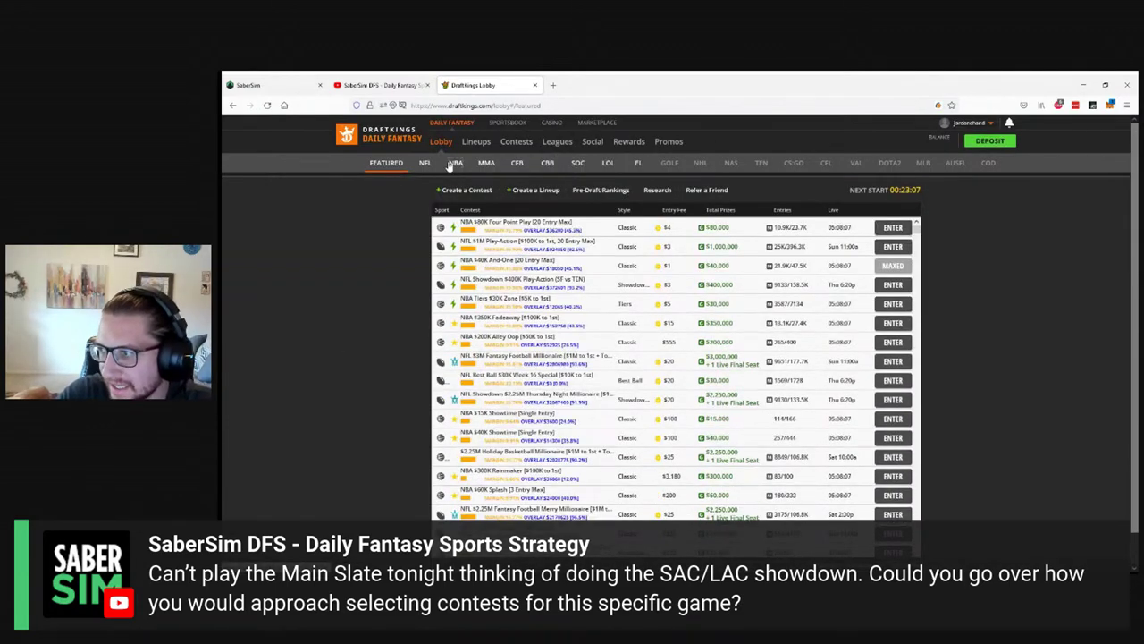
click(453, 164)
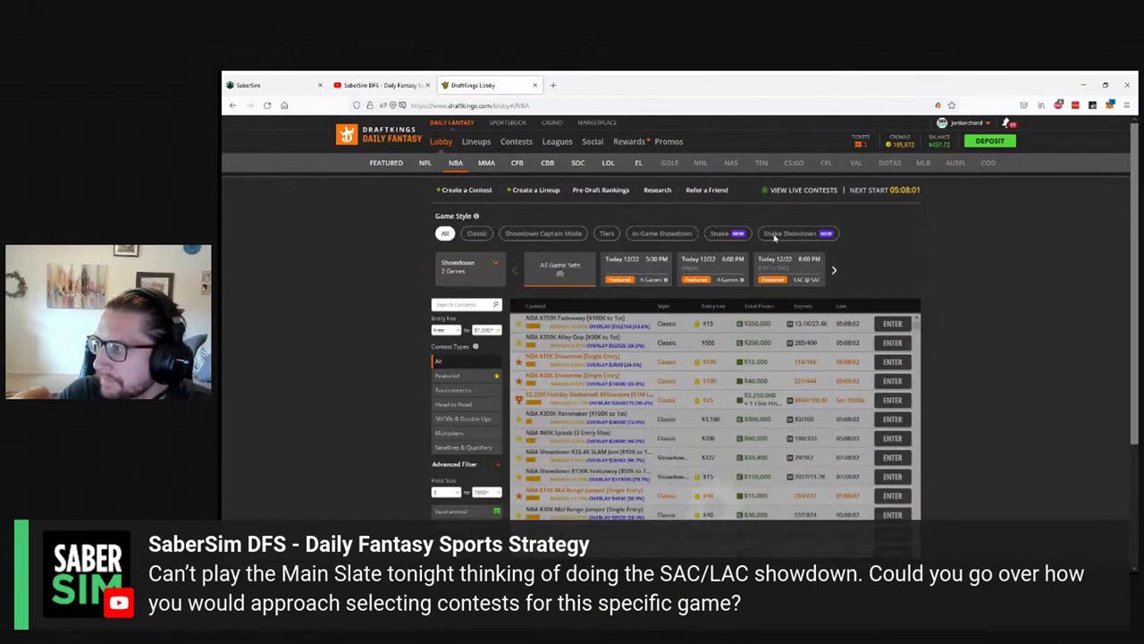
click(533, 234)
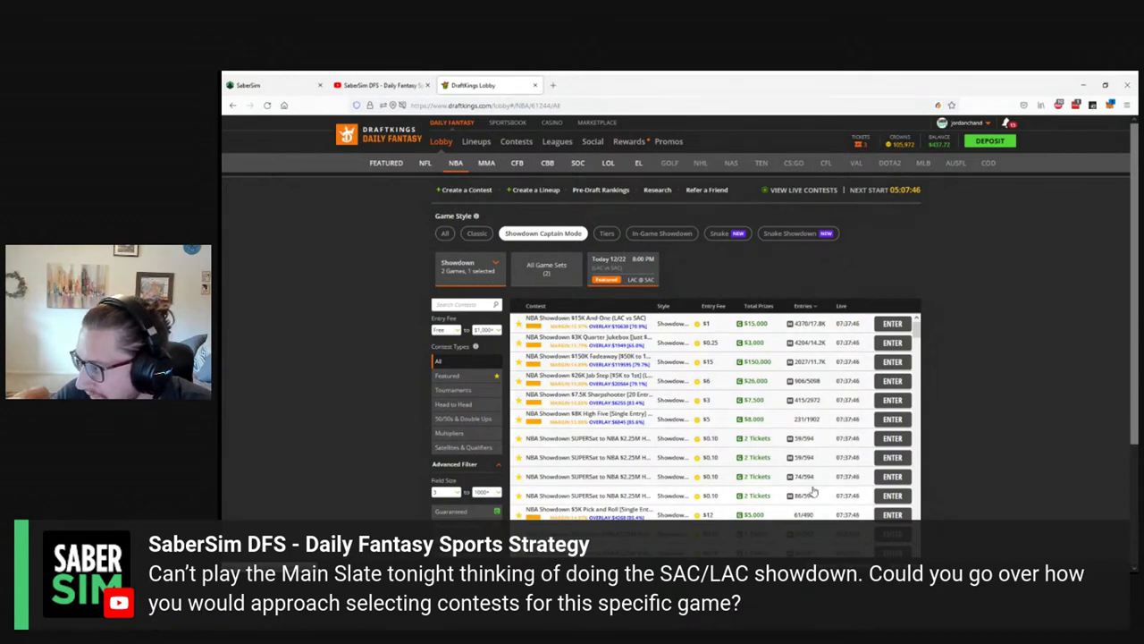
Step: Review the contest details and prize payouts of the $8K High Five, $15K And-One and $7.5K Sharpshooter showdowns
click(804, 418)
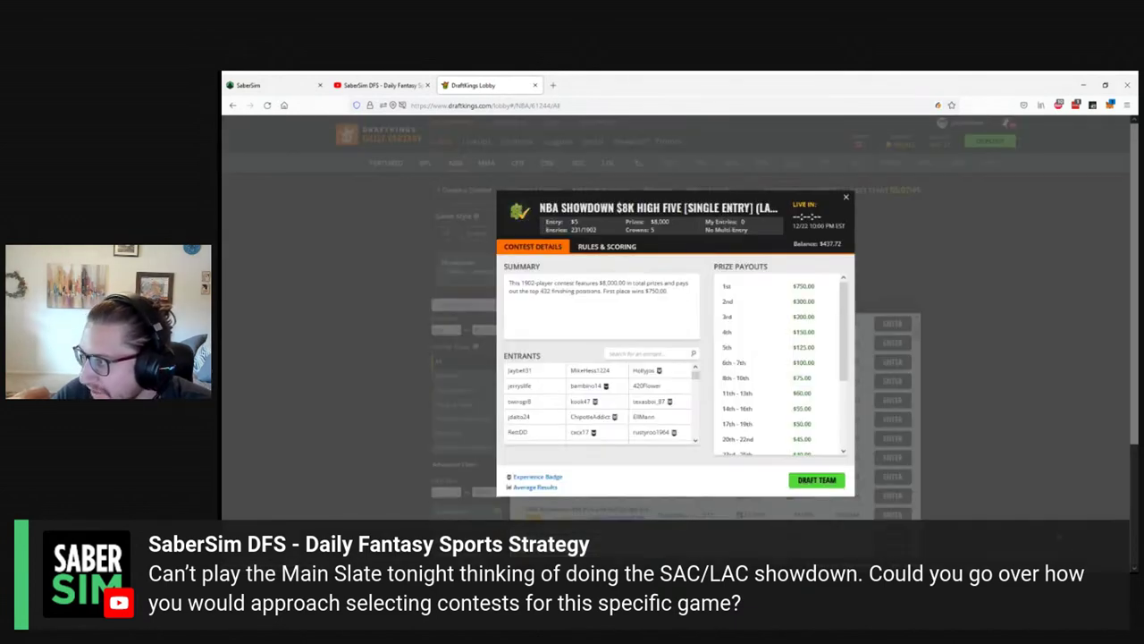
click(848, 202)
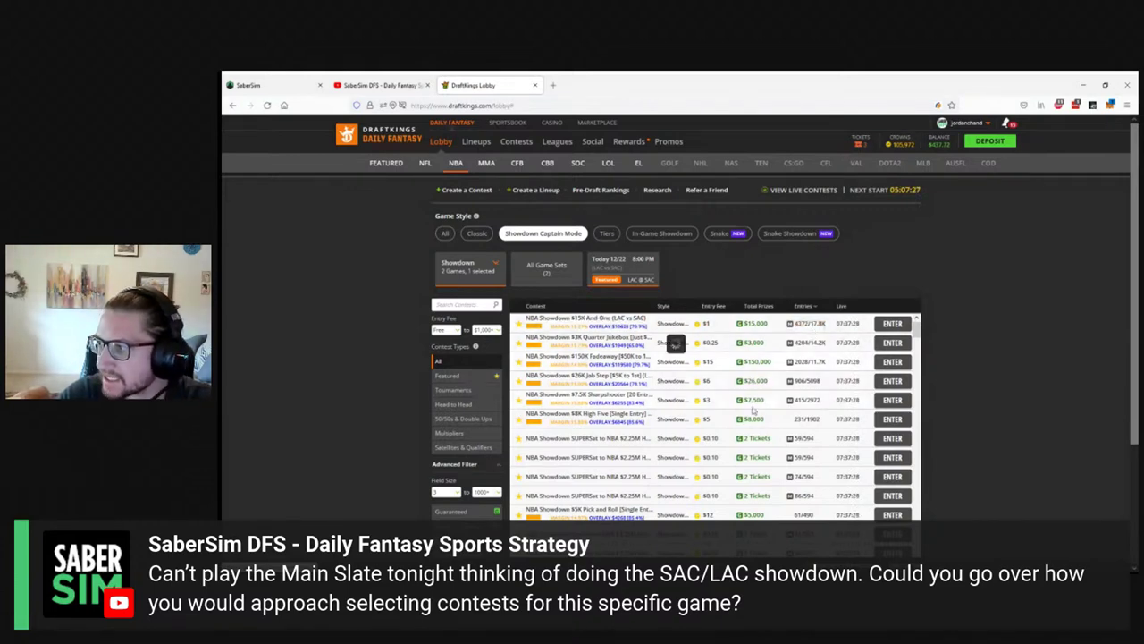
click(702, 329)
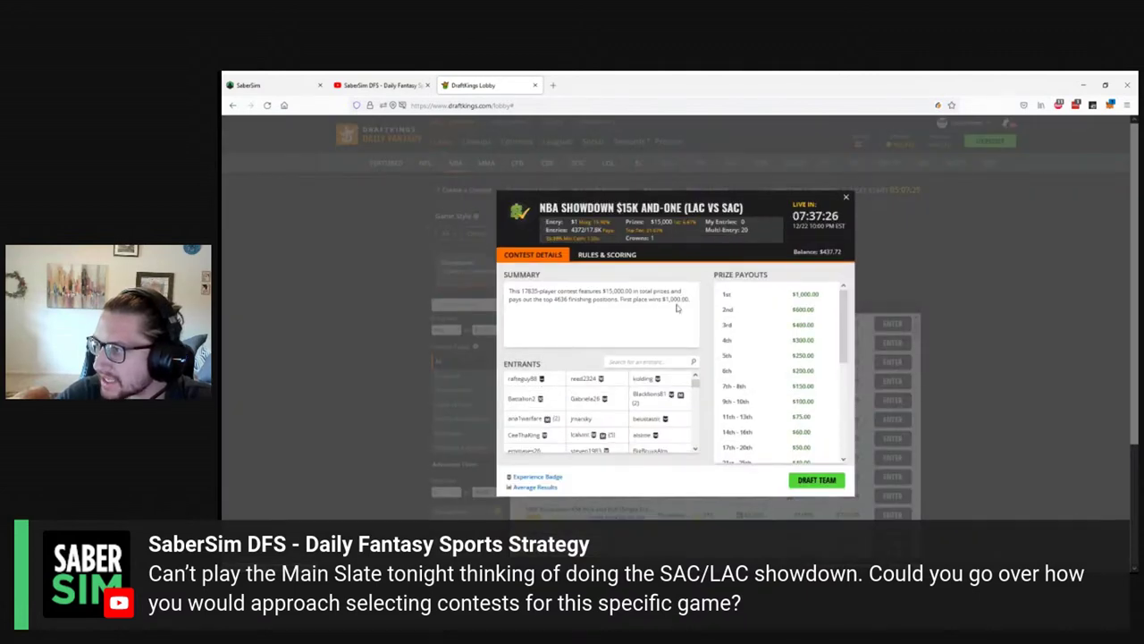
click(845, 198)
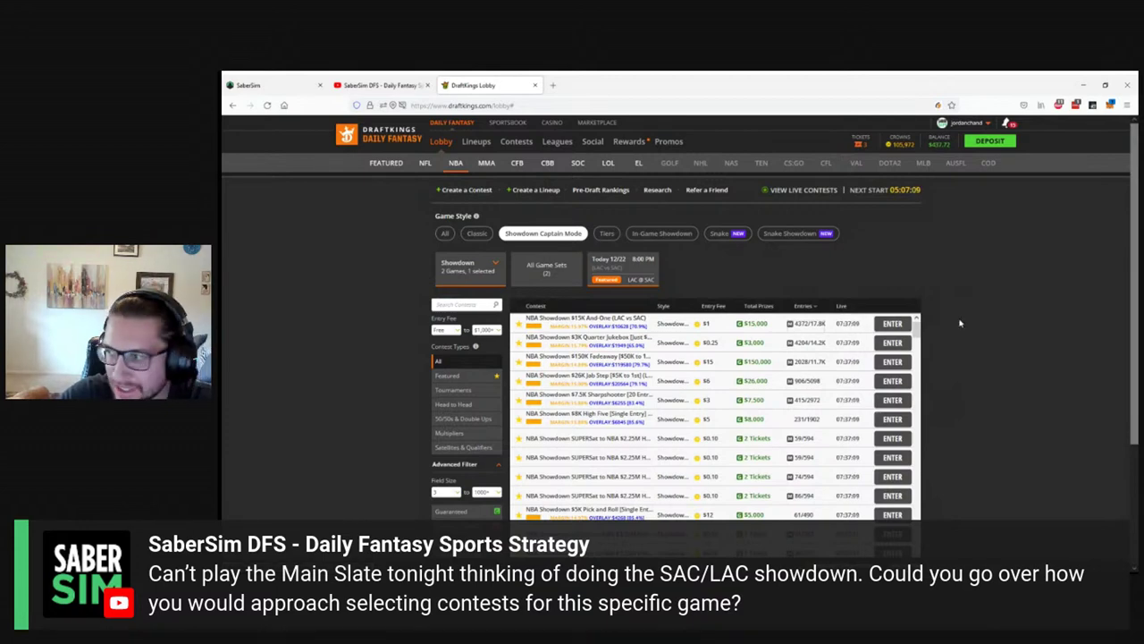
click(809, 403)
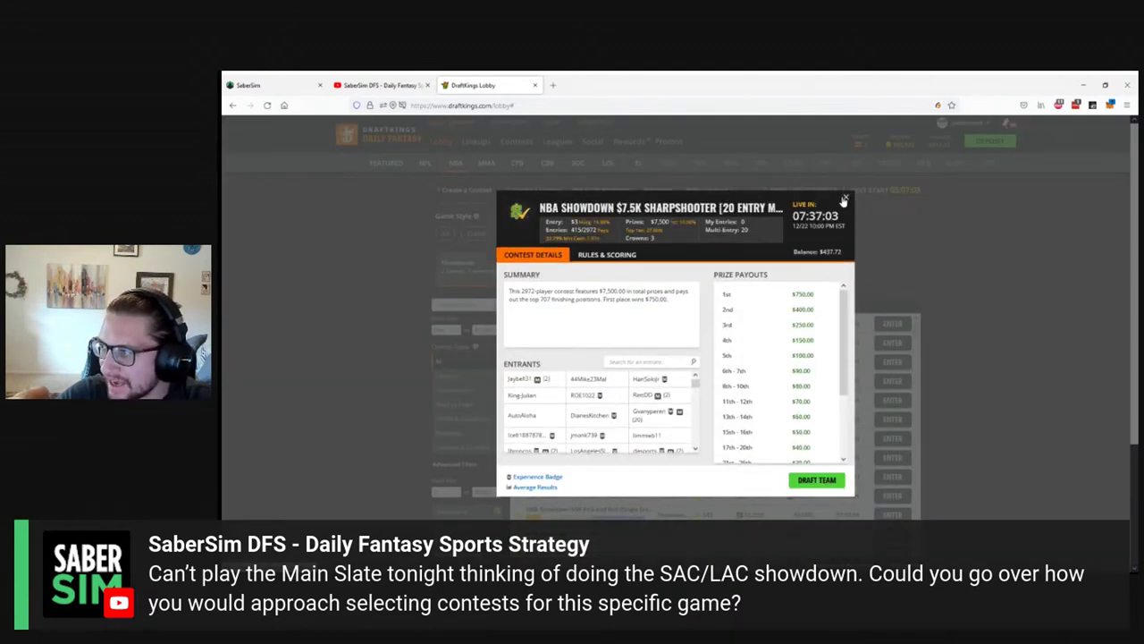
click(844, 201)
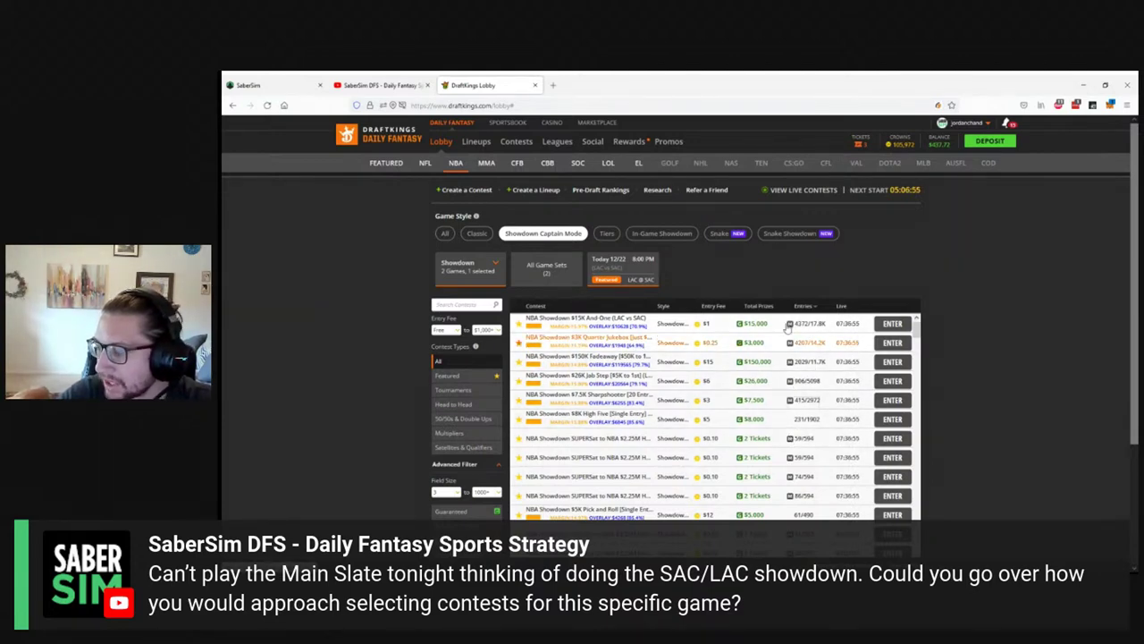
Step: Look through the rest of the LAC vs SAC showdown contests, checking their entry fees, prizes and field sizes
scroll(1056, 391, down, 2)
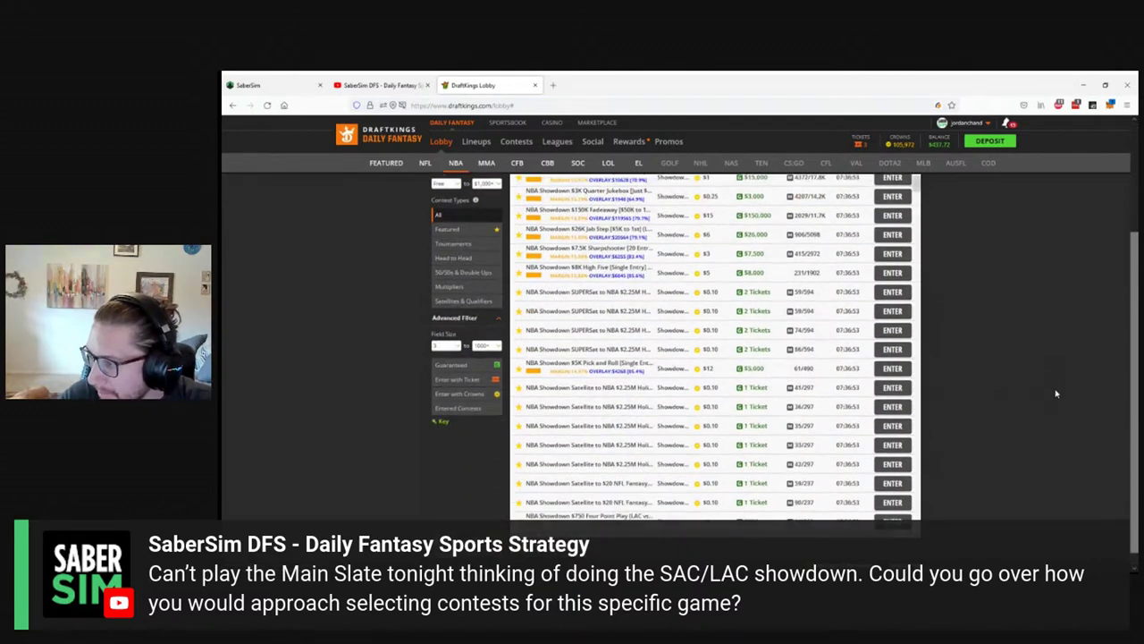
scroll(908, 404, down, 2)
scroll(905, 401, down, 3)
scroll(908, 390, down, 3)
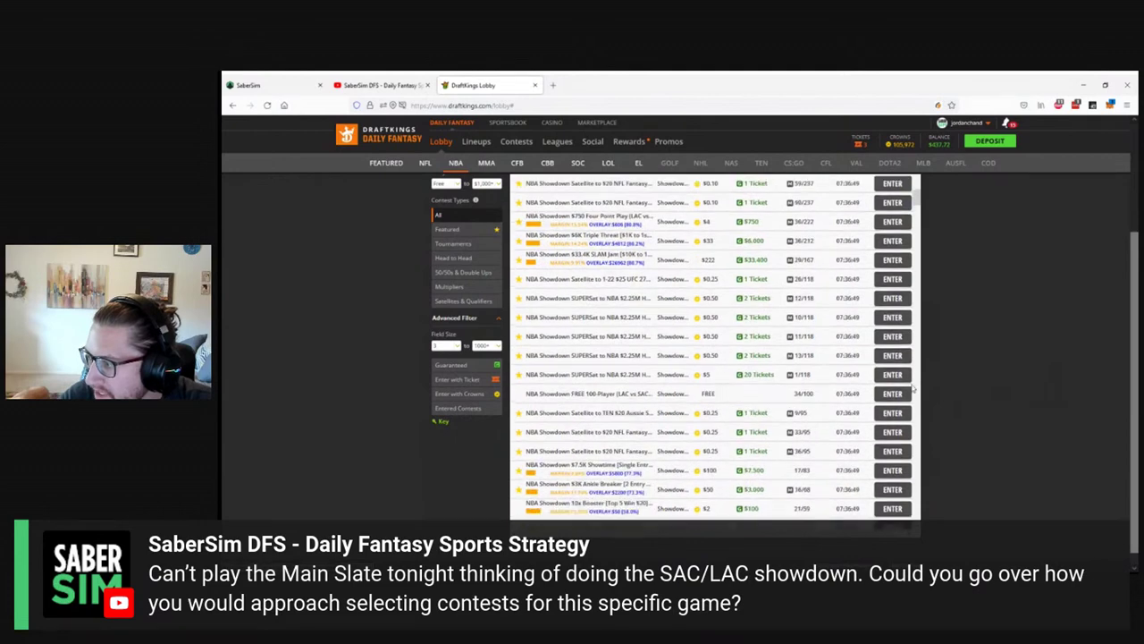
scroll(905, 391, up, 10)
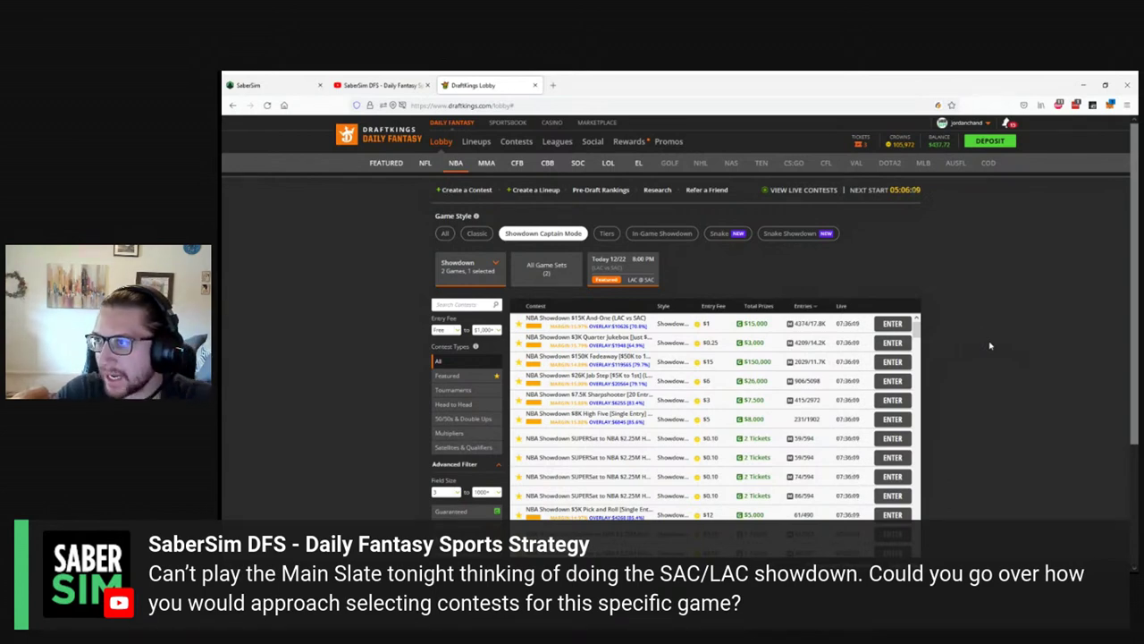
Step: Open fanduel.com in a new tab and show its NBA tournaments
click(554, 83)
text(fanduel.com/)
key(Return)
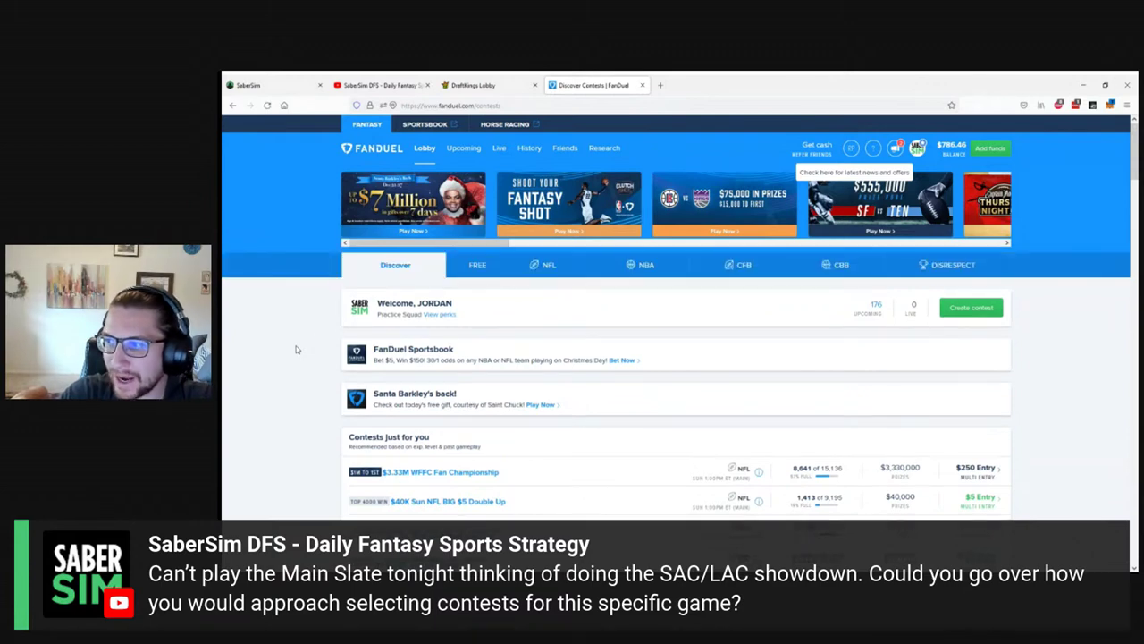
click(646, 266)
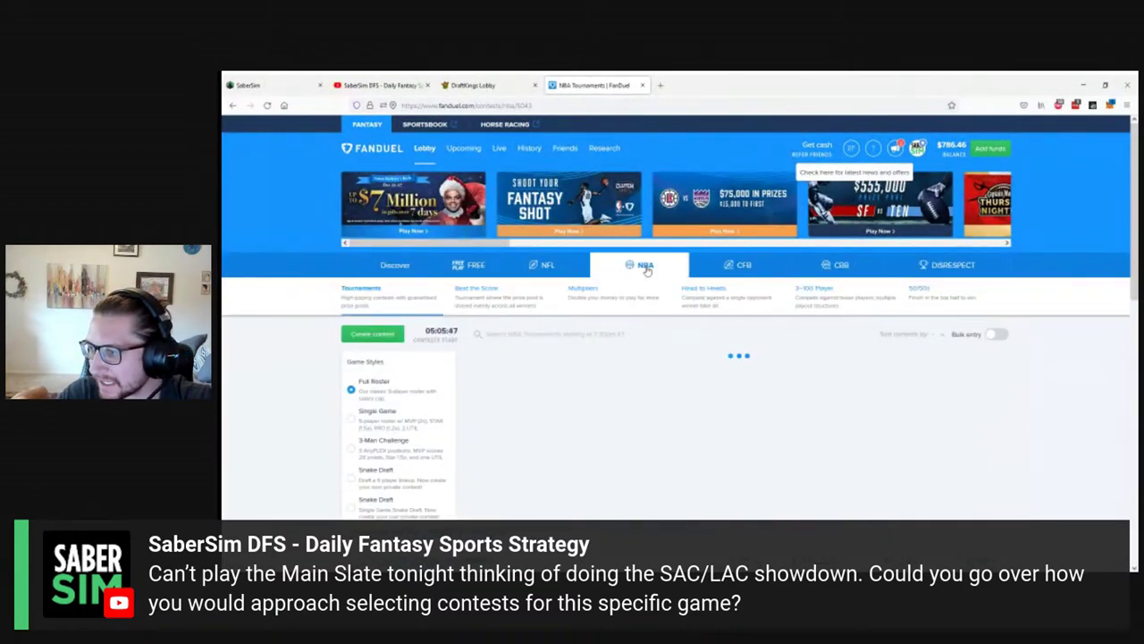
Step: Show FanDuel's Single Game NBA contests for LAC @ SAC and review the prize payouts of the $75K Wed NBA Shot
click(367, 427)
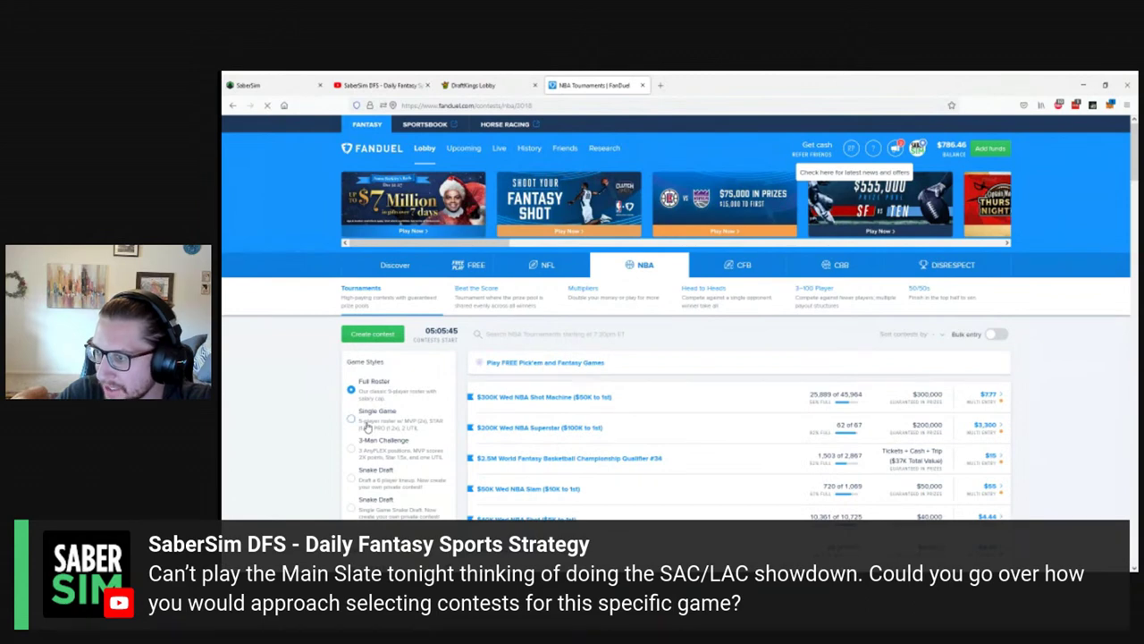
scroll(305, 404, down, 2)
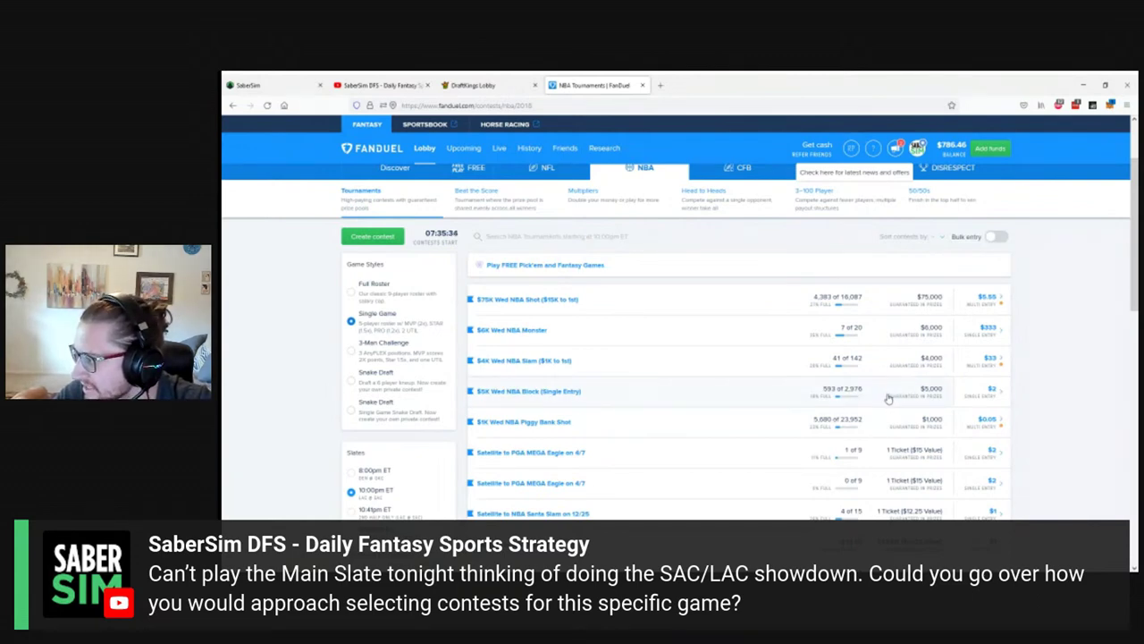
scroll(890, 396, down, 2)
scroll(890, 396, up, 3)
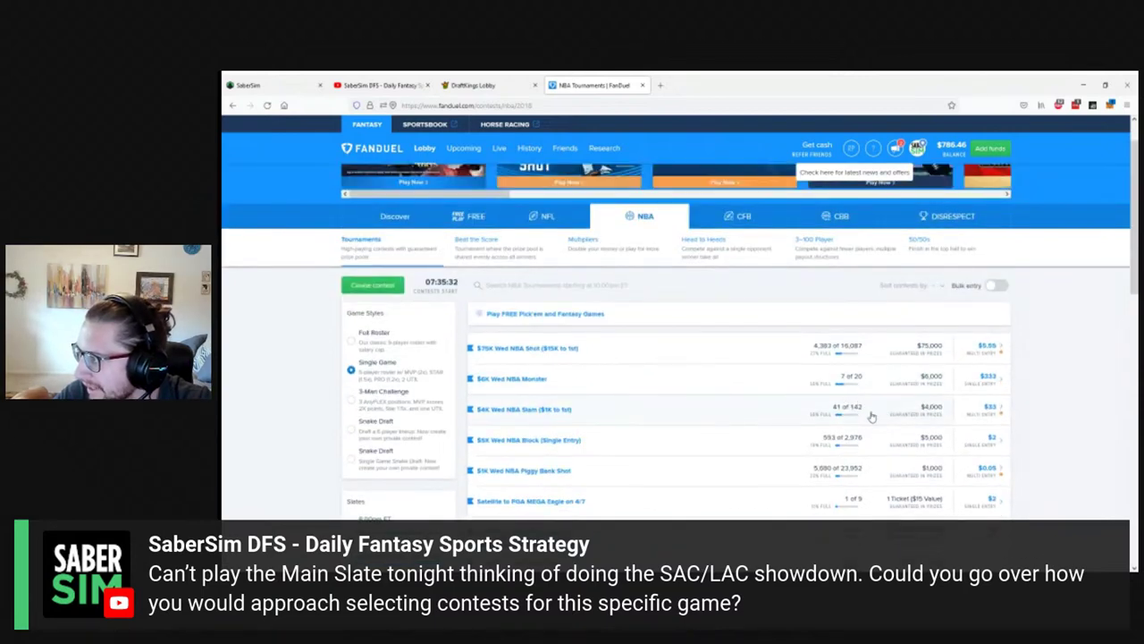
click(755, 347)
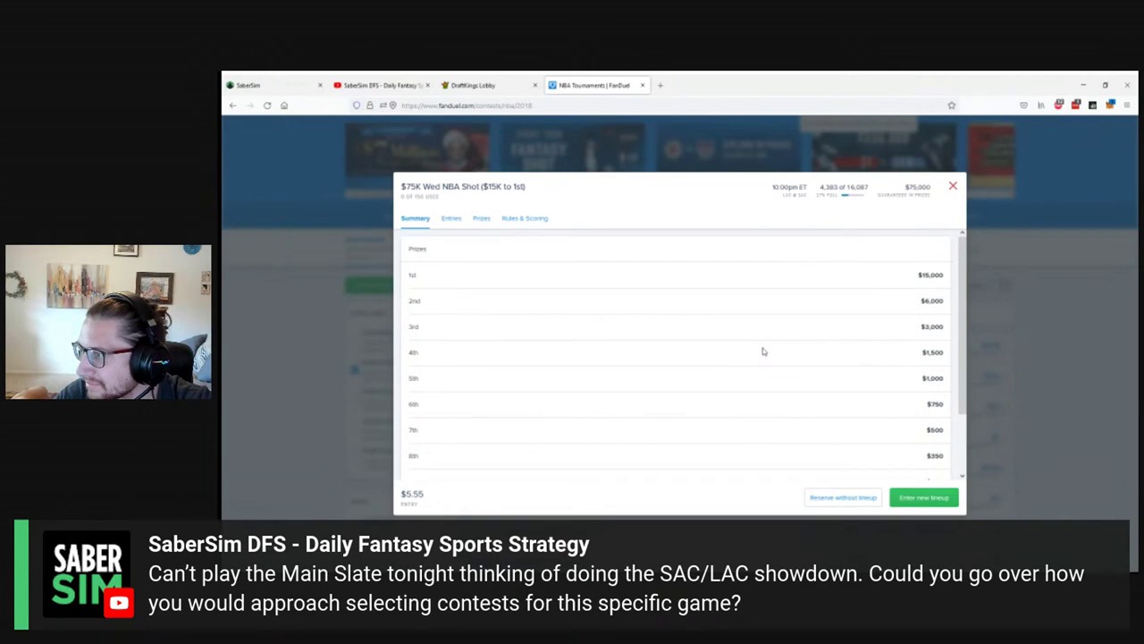
click(953, 188)
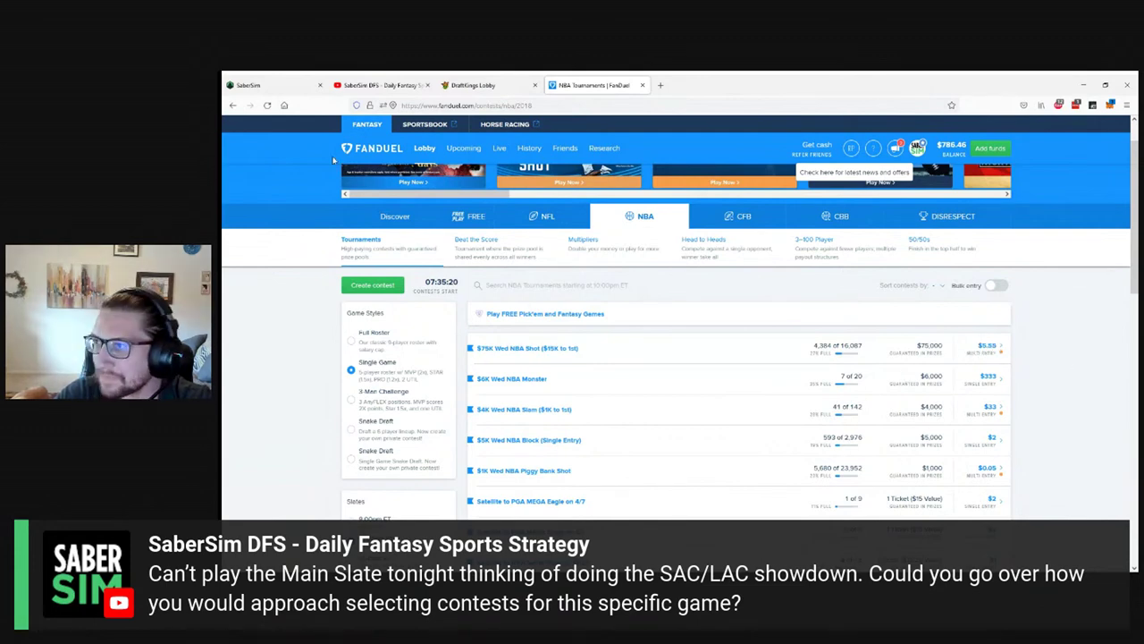
Step: Switch back to the NBA GPP build in SaberSim and set the number of lineups to 500
click(473, 85)
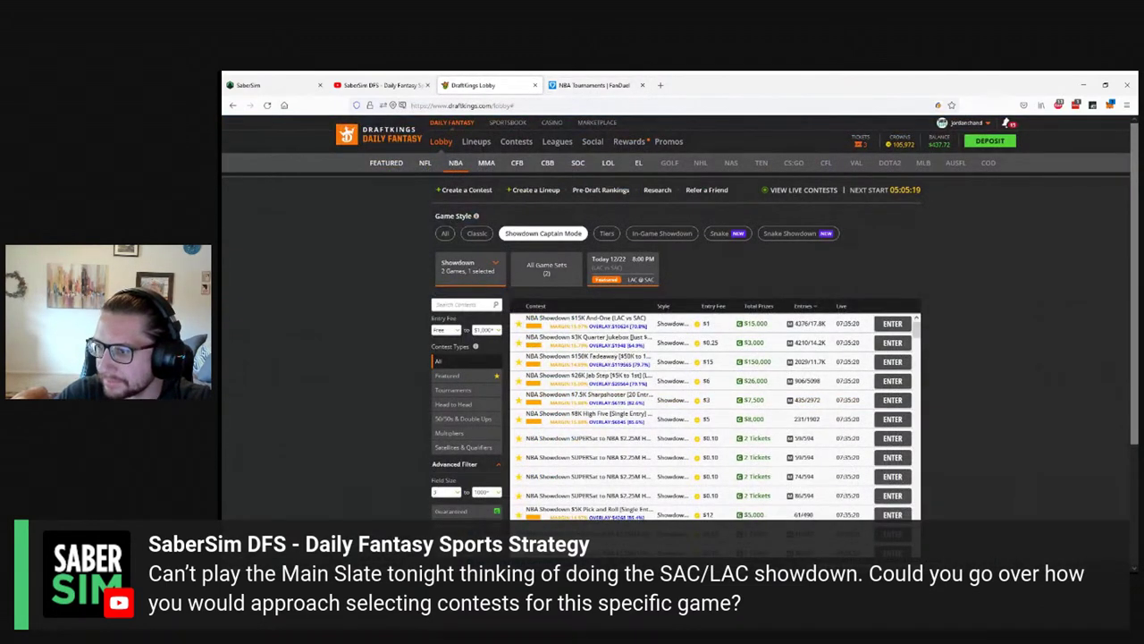
click(259, 85)
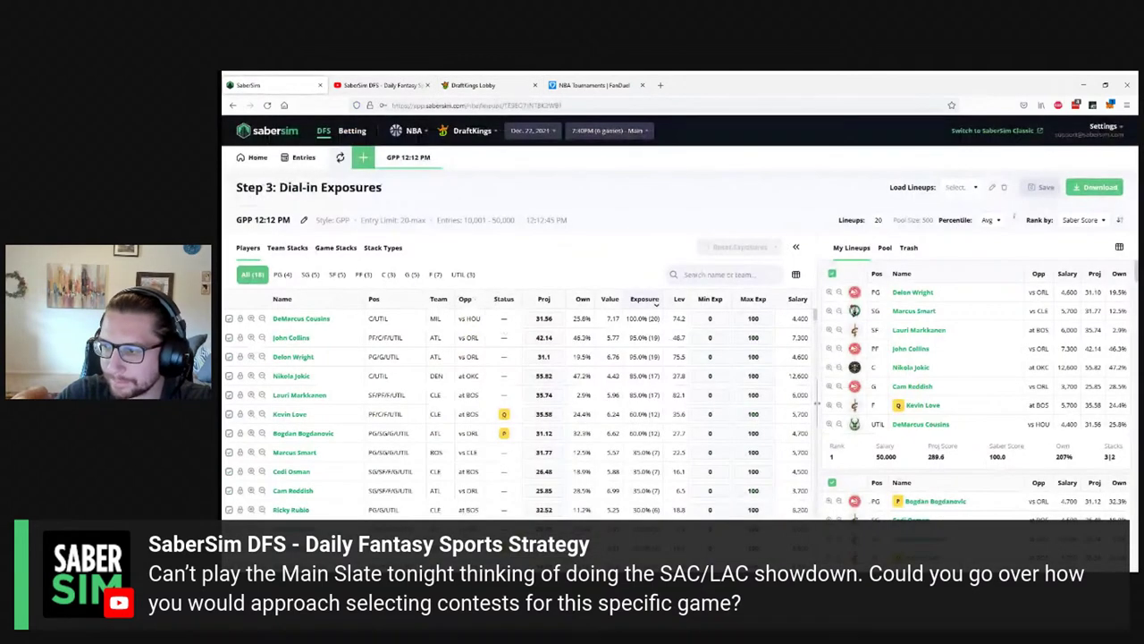
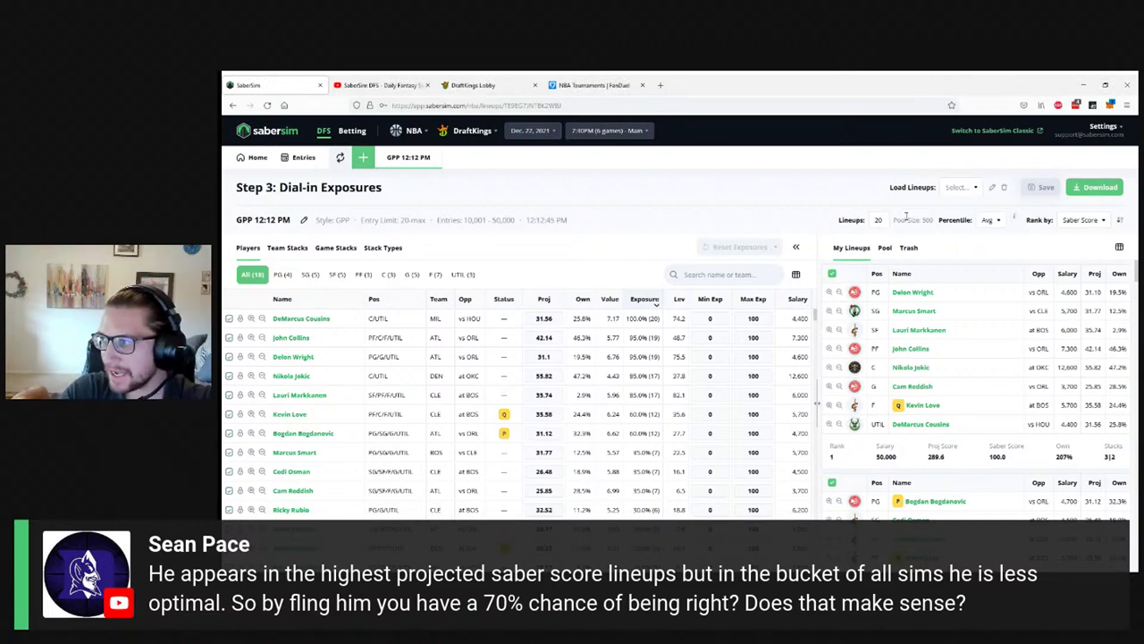
click(877, 220)
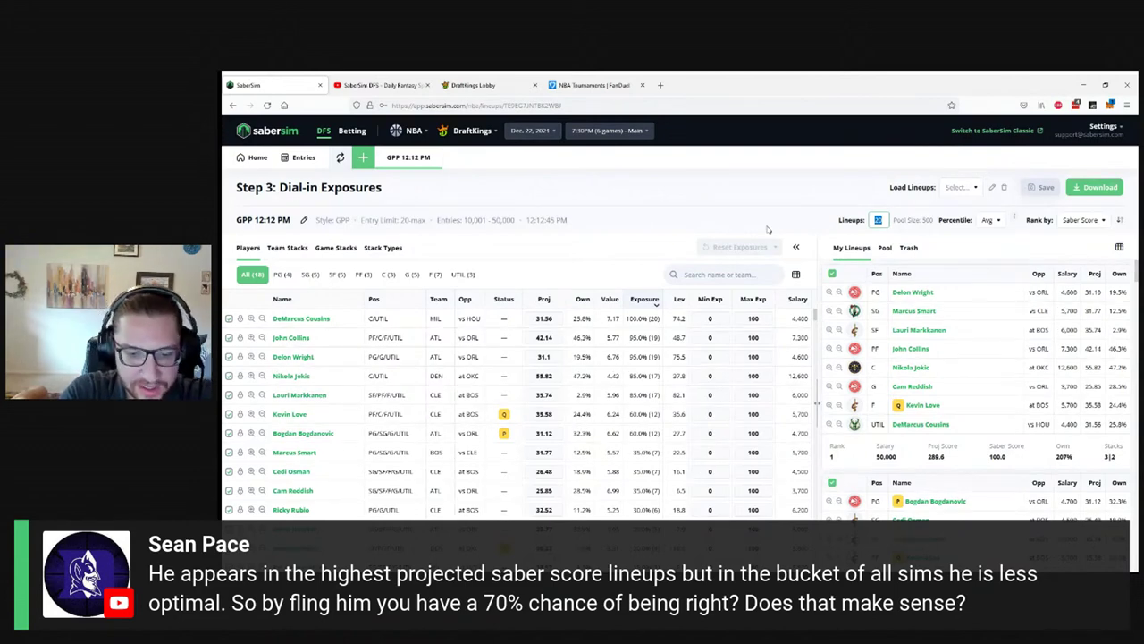
text(500)
key(Return)
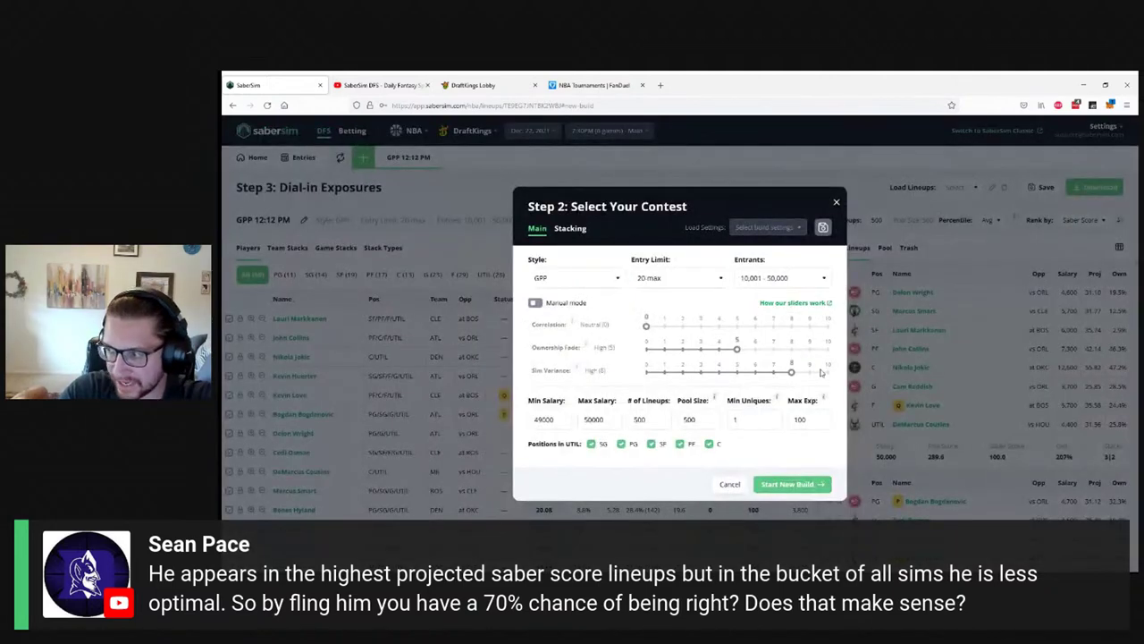
Step: Close the new build settings, set the lineup count to 500 again and check DeMarcus Cousins's exposure
click(419, 189)
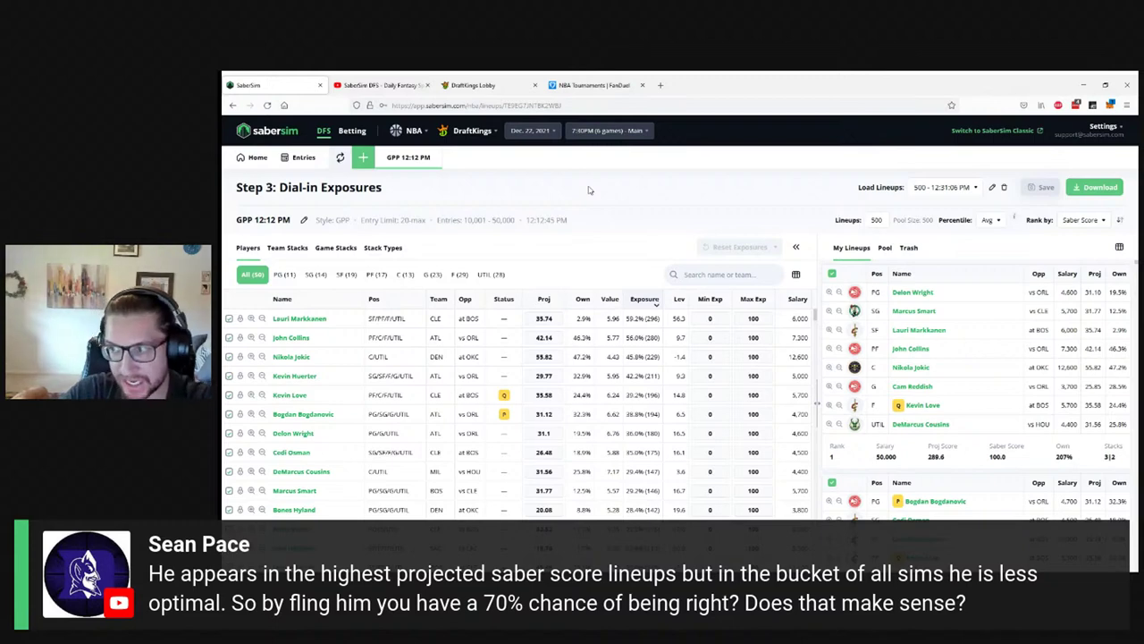
double_click(876, 220)
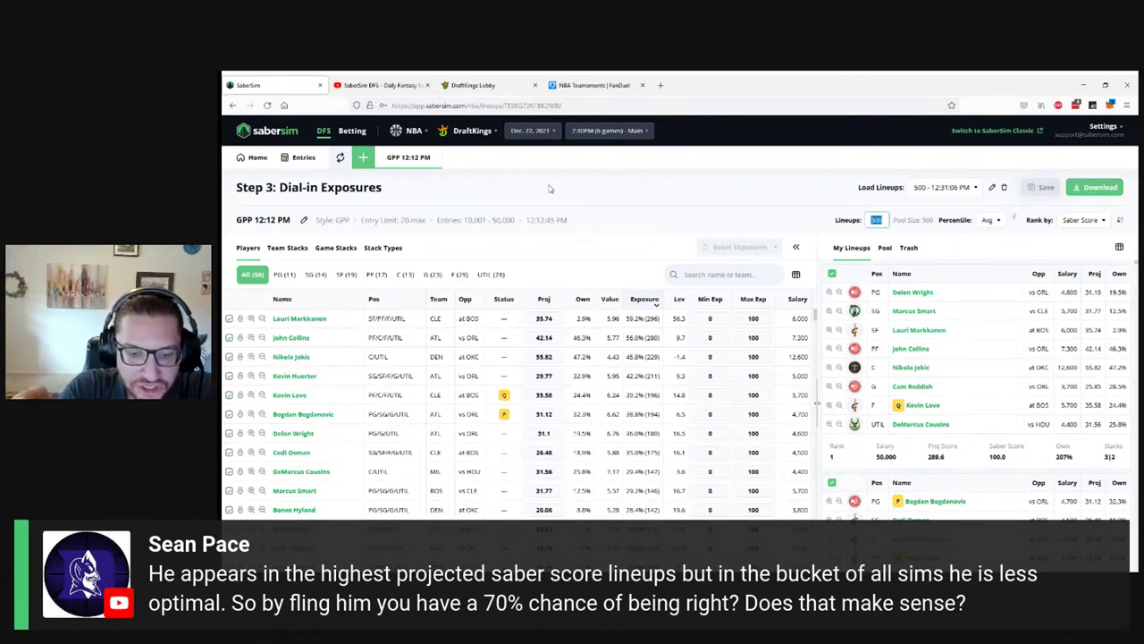
text(500)
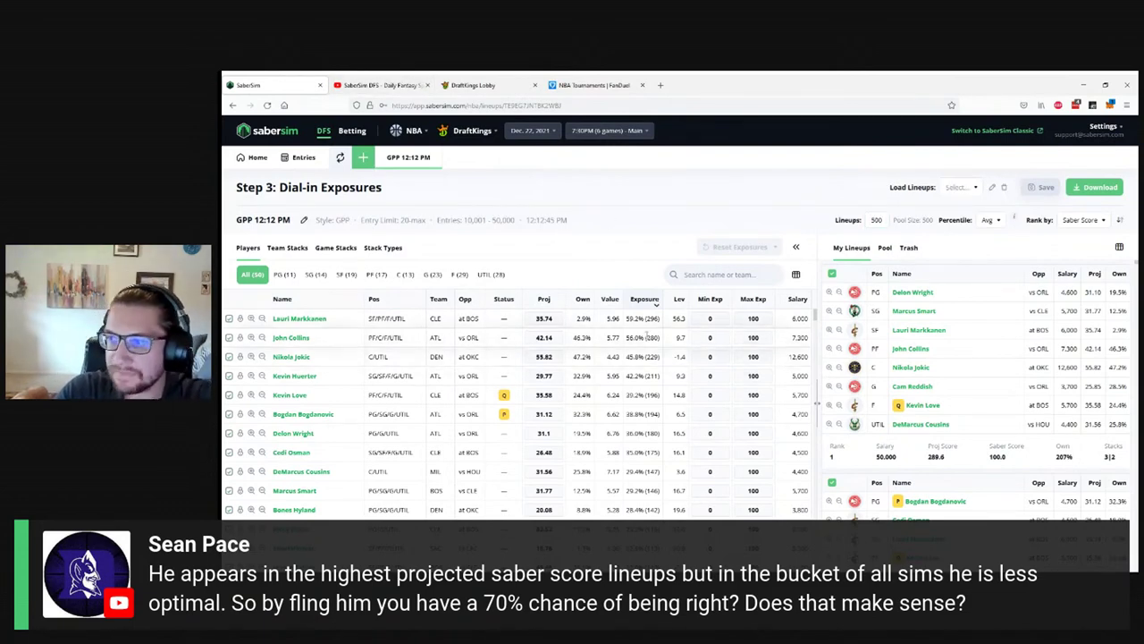
drag(624, 471, 644, 471)
click(644, 474)
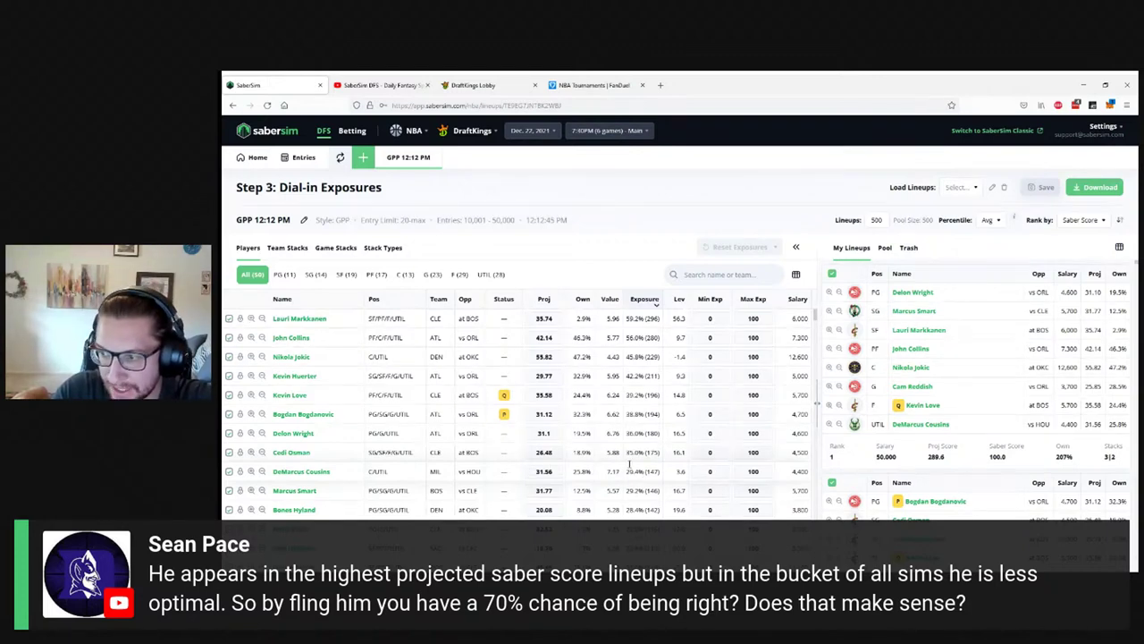
Step: Set the number of lineups to 20 and point out the pool size
double_click(878, 220)
text(3)
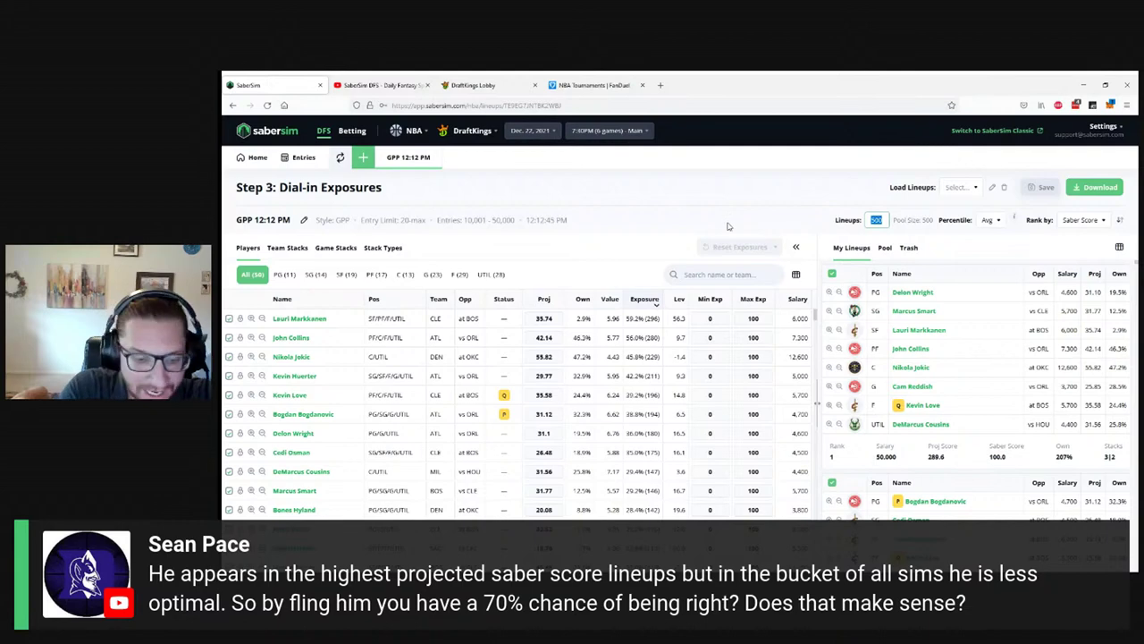
text(0)
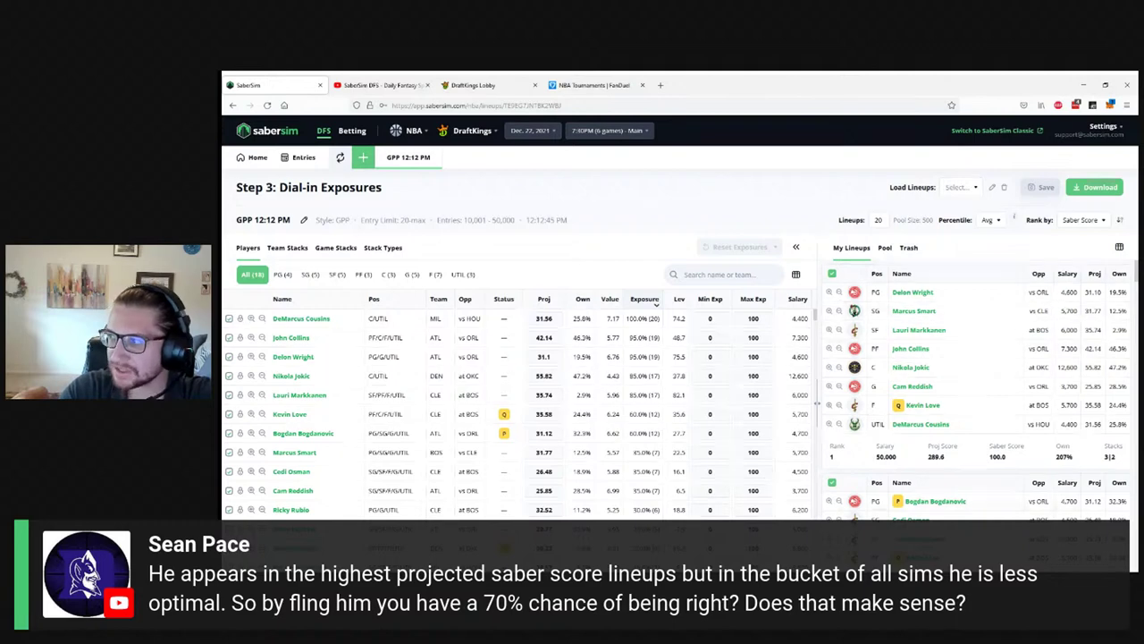
drag(894, 219, 921, 221)
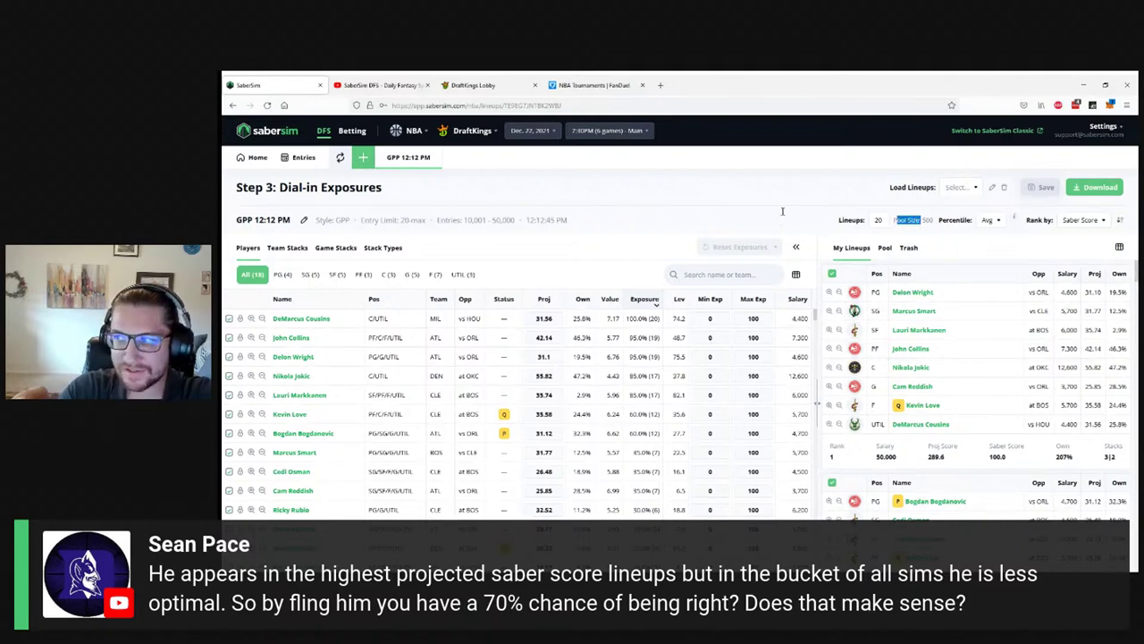
click(650, 205)
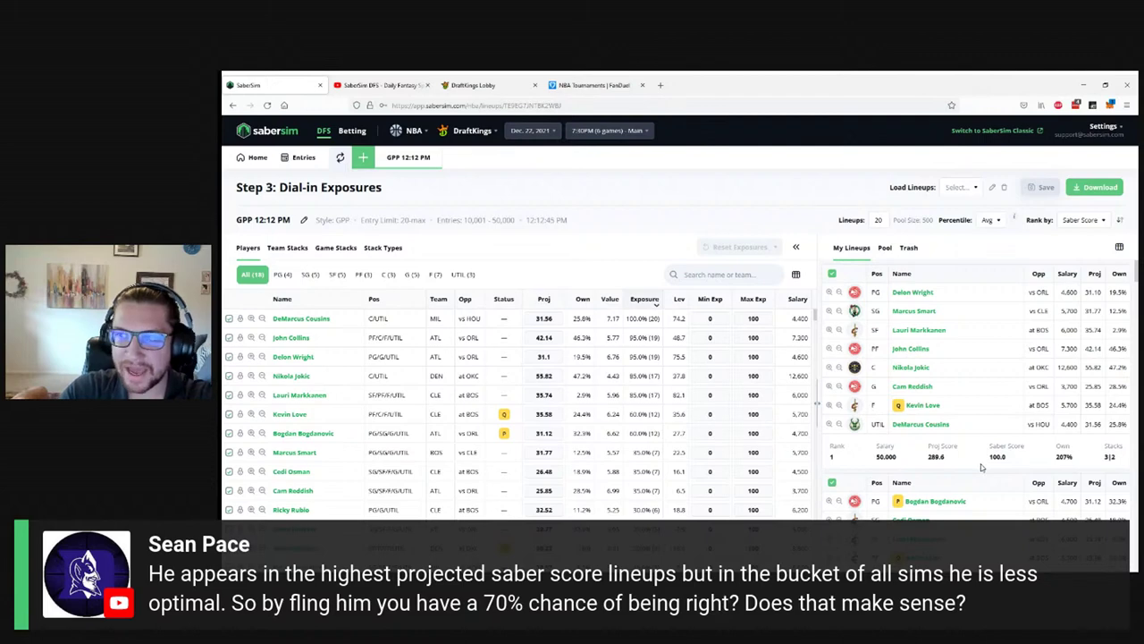
Step: Set ownership fade to 0 and sim variance to 10 in the new build settings, and close them without starting a build
click(363, 157)
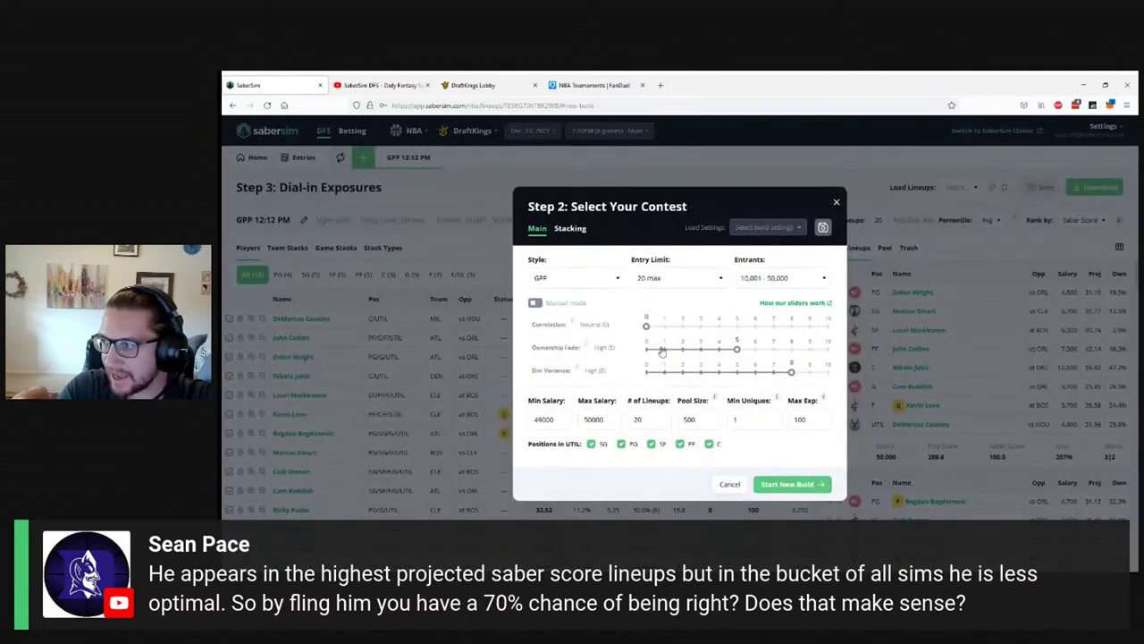
click(647, 350)
click(828, 371)
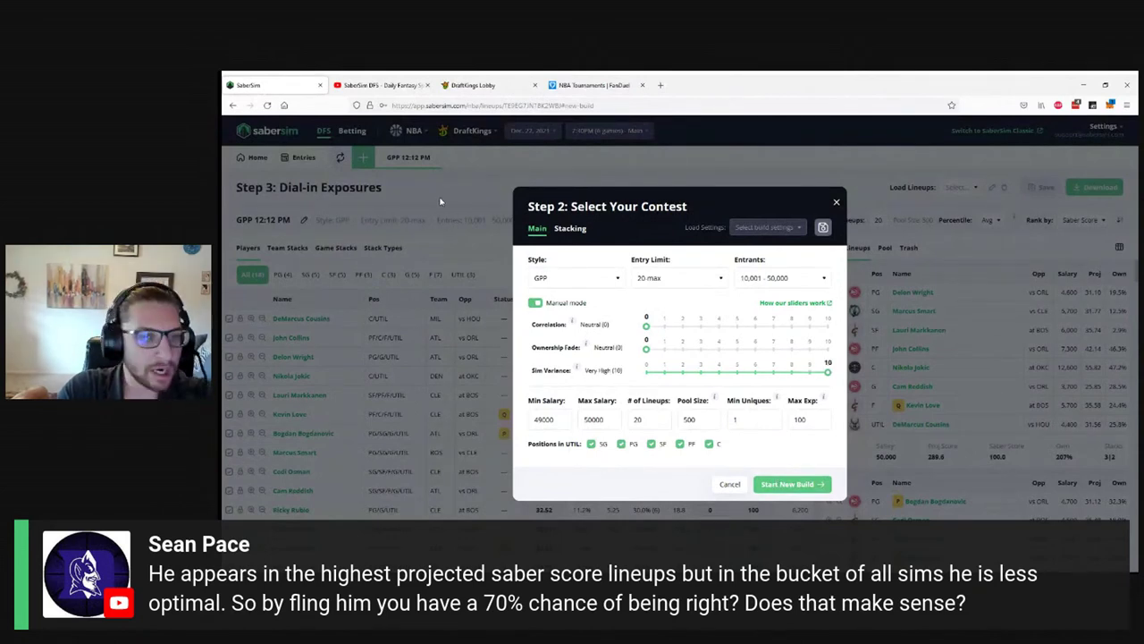
click(498, 399)
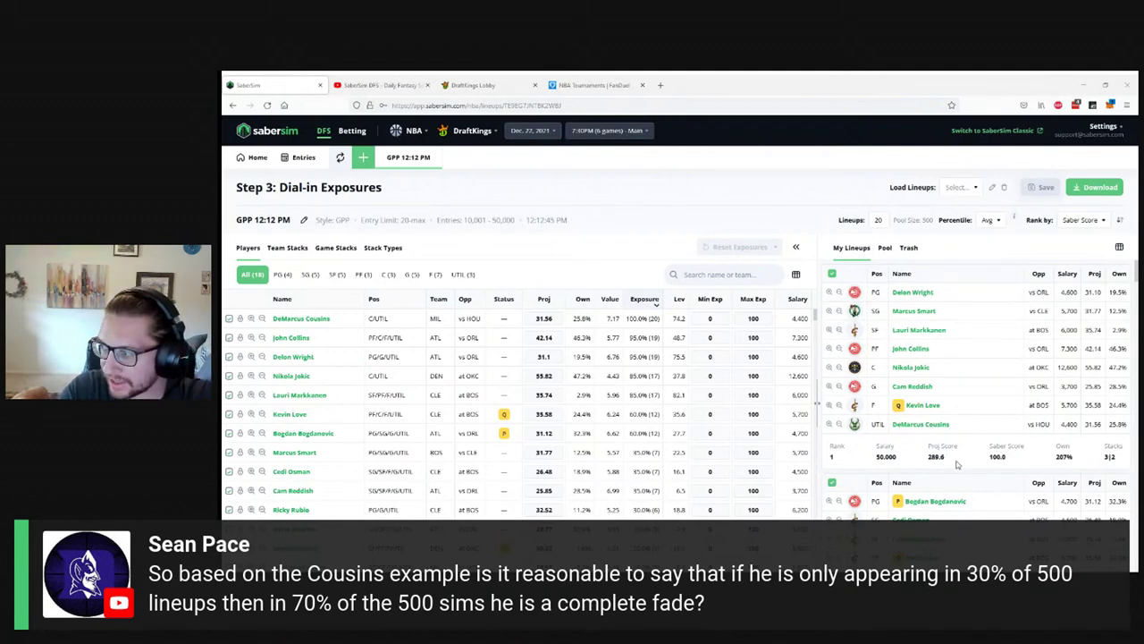
Step: Set the number of lineups to 50 and check the exposures of the most-used players, including DeMarcus Cousins
mouse_move(935, 452)
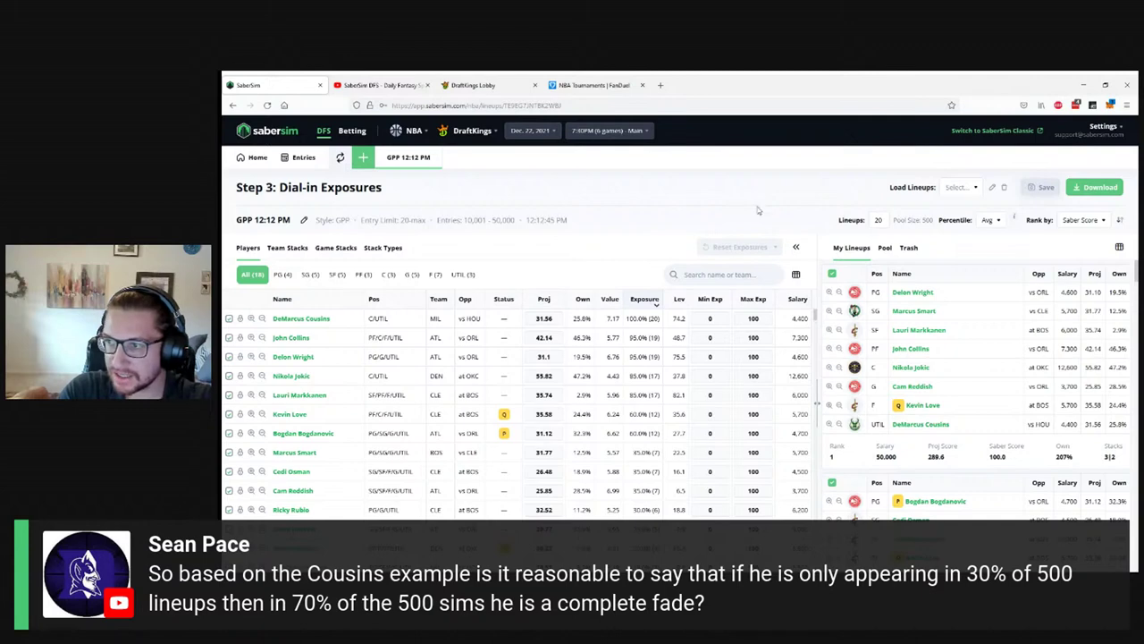
double_click(880, 220)
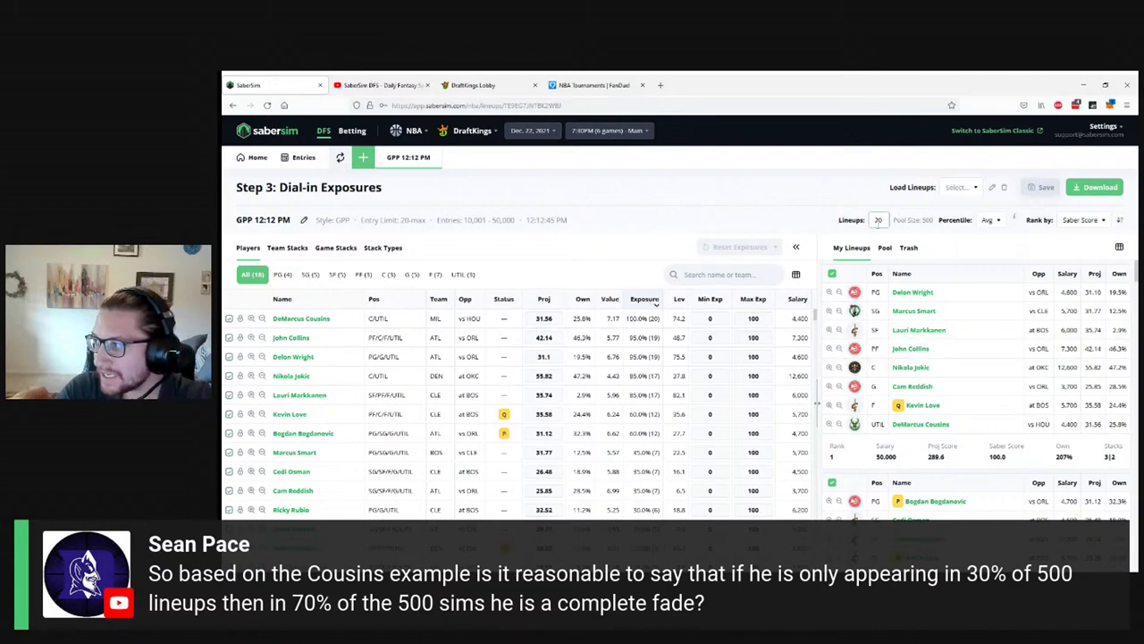
text(50)
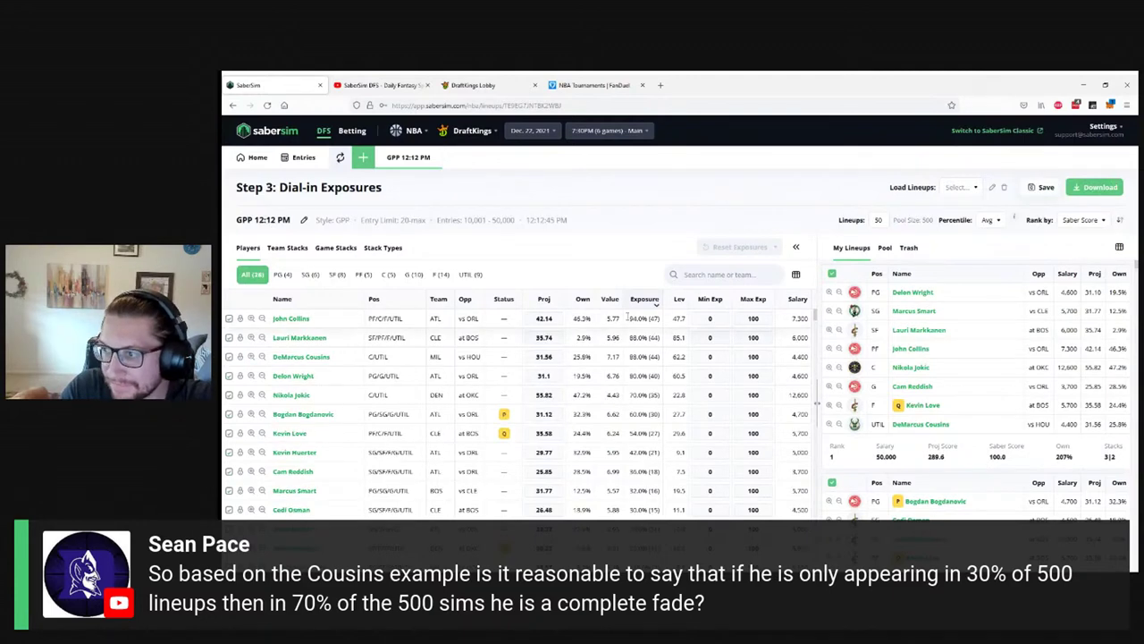
drag(640, 356, 678, 320)
click(650, 334)
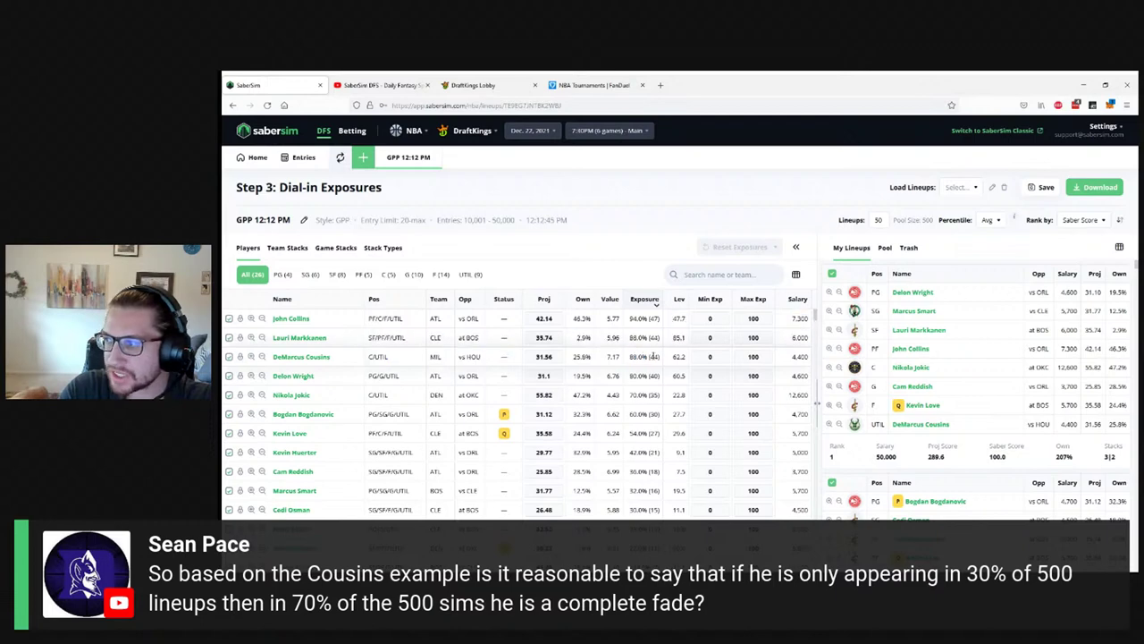
Step: Limit DeMarcus Cousins's maximum exposure to 60, apply it, and lower the limit to 10
click(740, 356)
text(3)
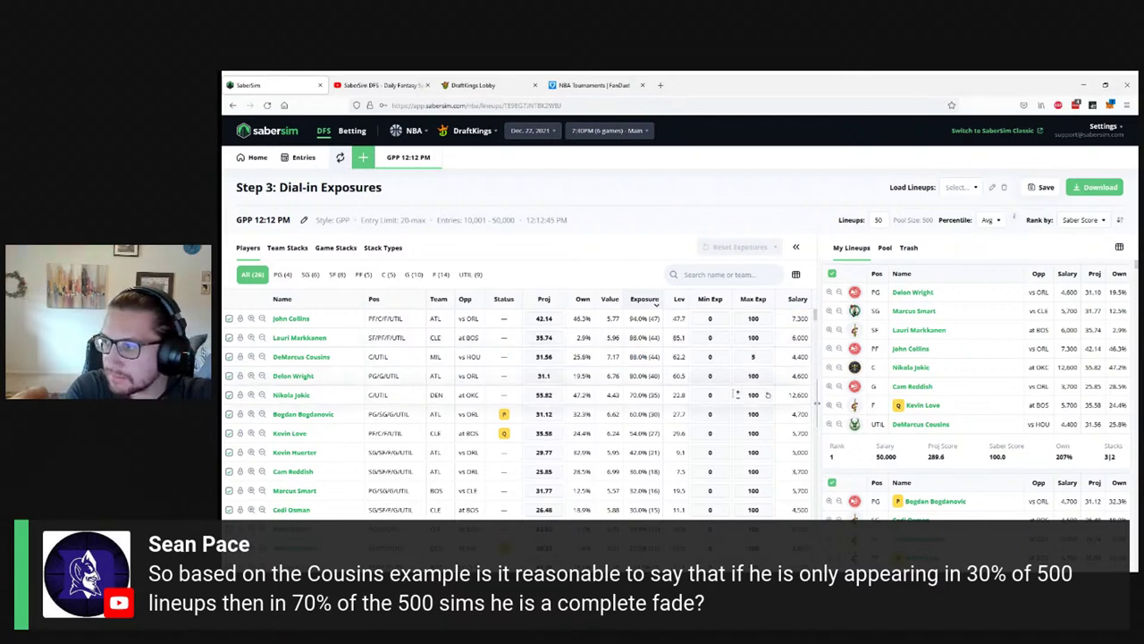
key(BackSpace)
text(60)
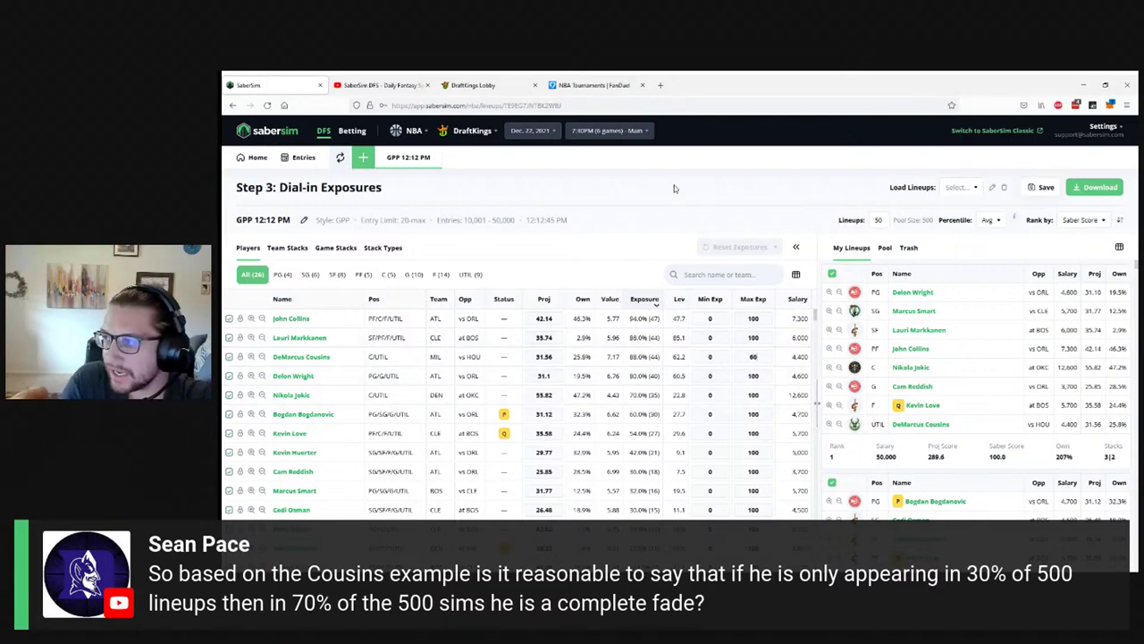
click(668, 190)
click(737, 246)
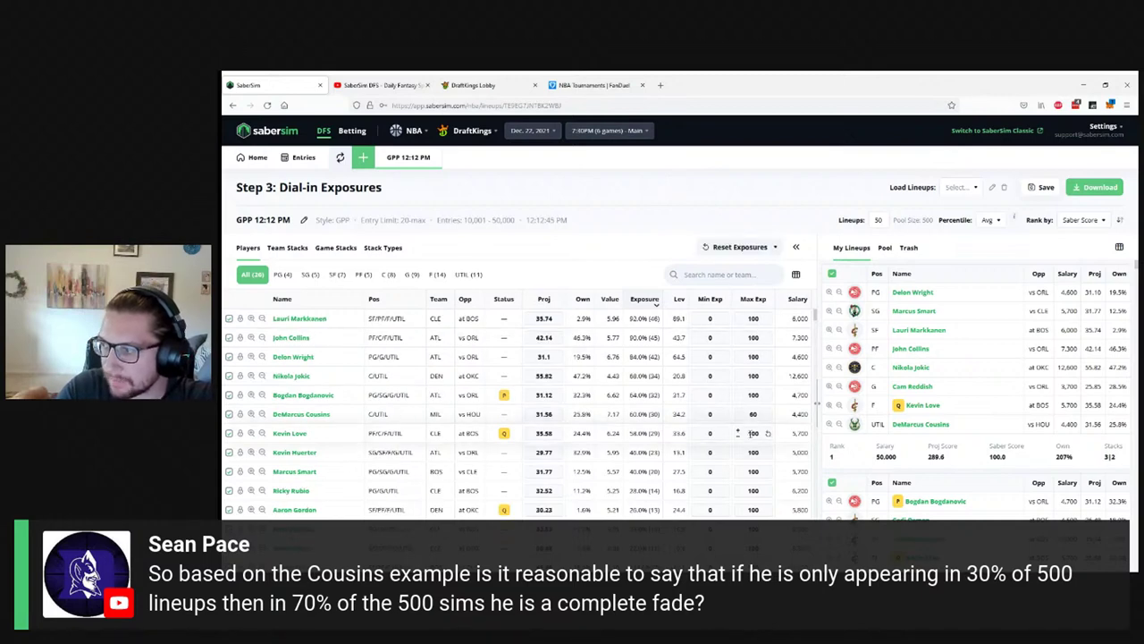
text(10)
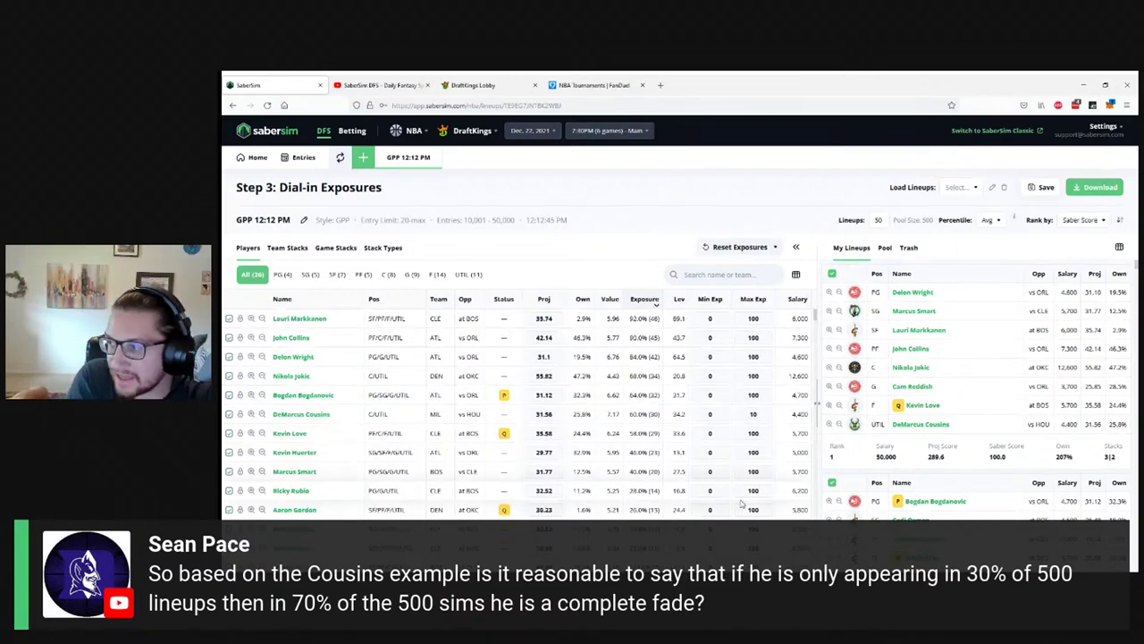
click(652, 210)
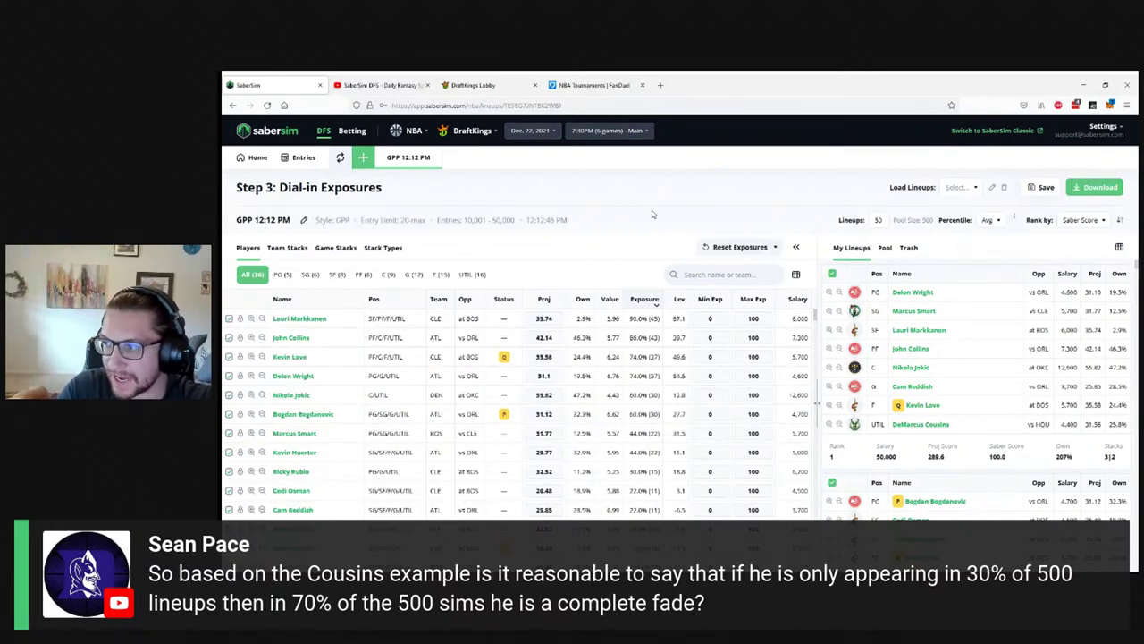
Step: Reset all exposures and set DeMarcus Cousins's maximum exposure to 30
click(740, 247)
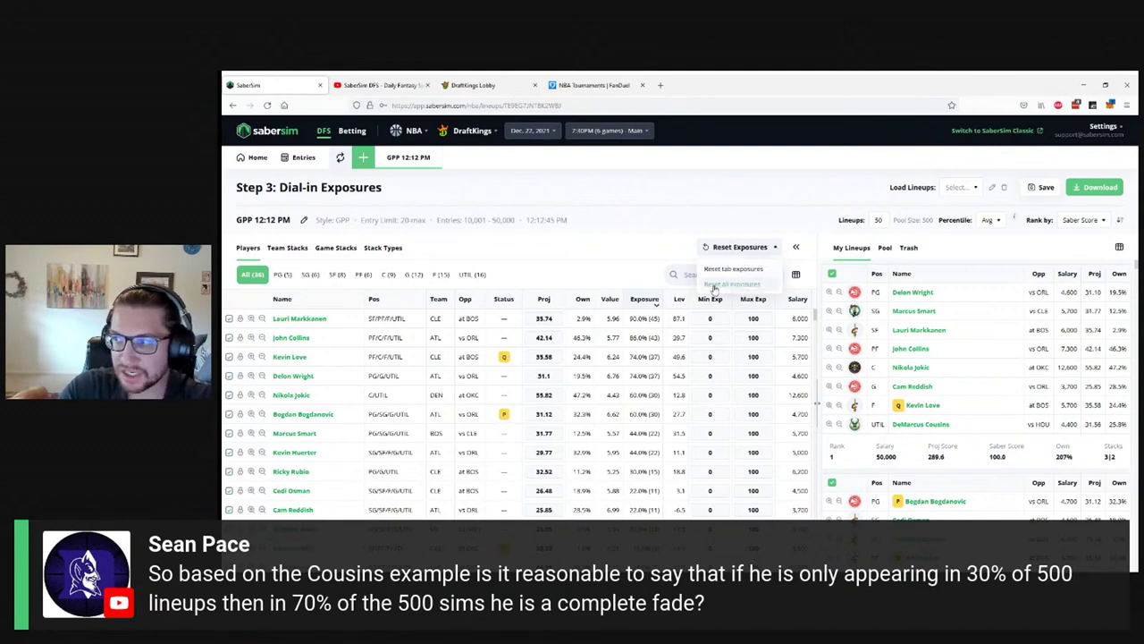
click(713, 285)
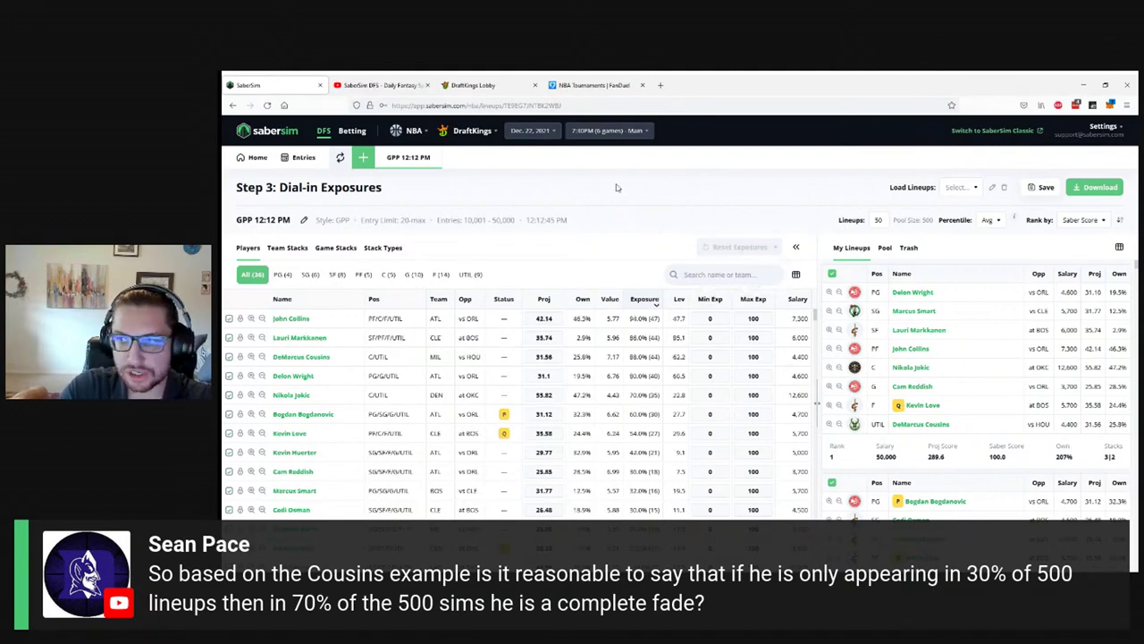
double_click(753, 356)
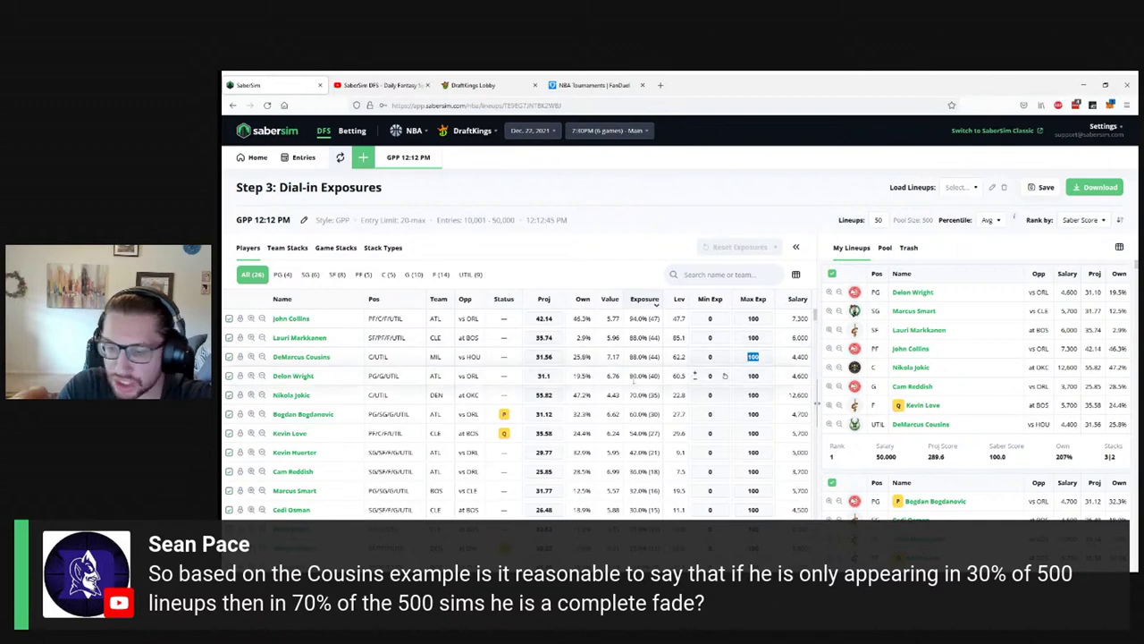
key(BackSpace)
text(30)
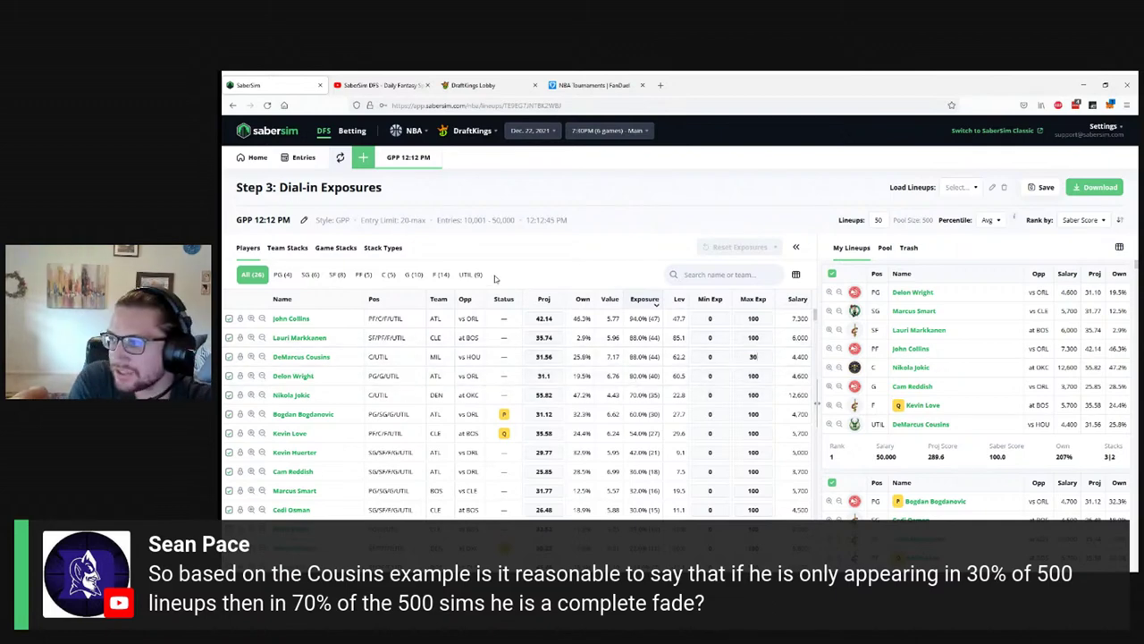
click(597, 176)
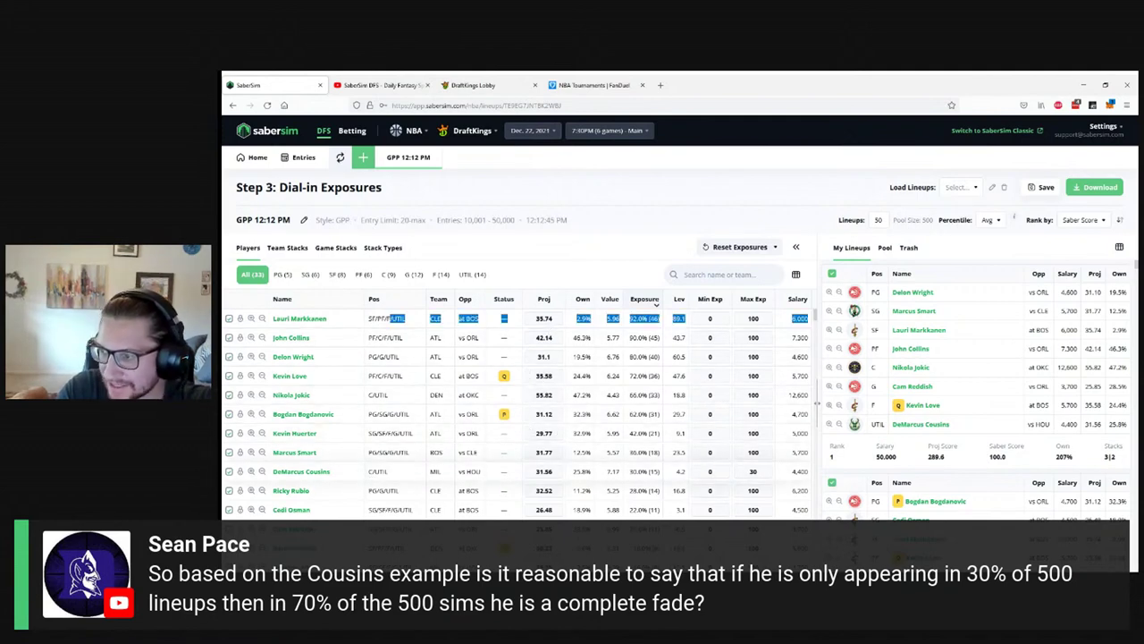
Step: Rank the players by projection and set Christian Wood's minimum exposure to 15
drag(787, 475, 623, 491)
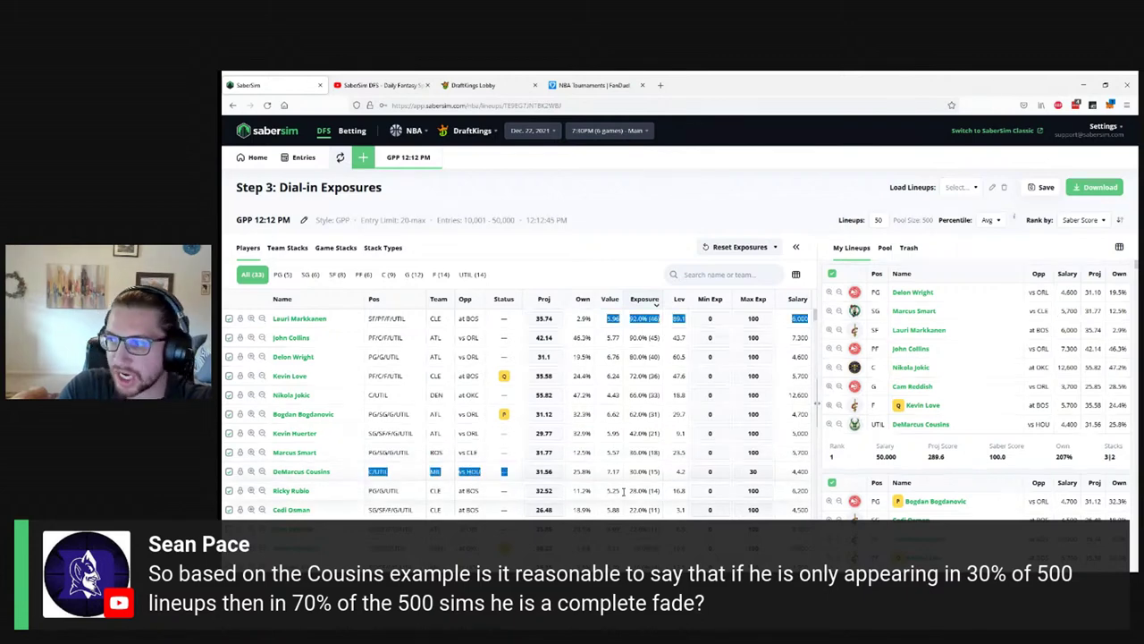
click(623, 490)
click(541, 301)
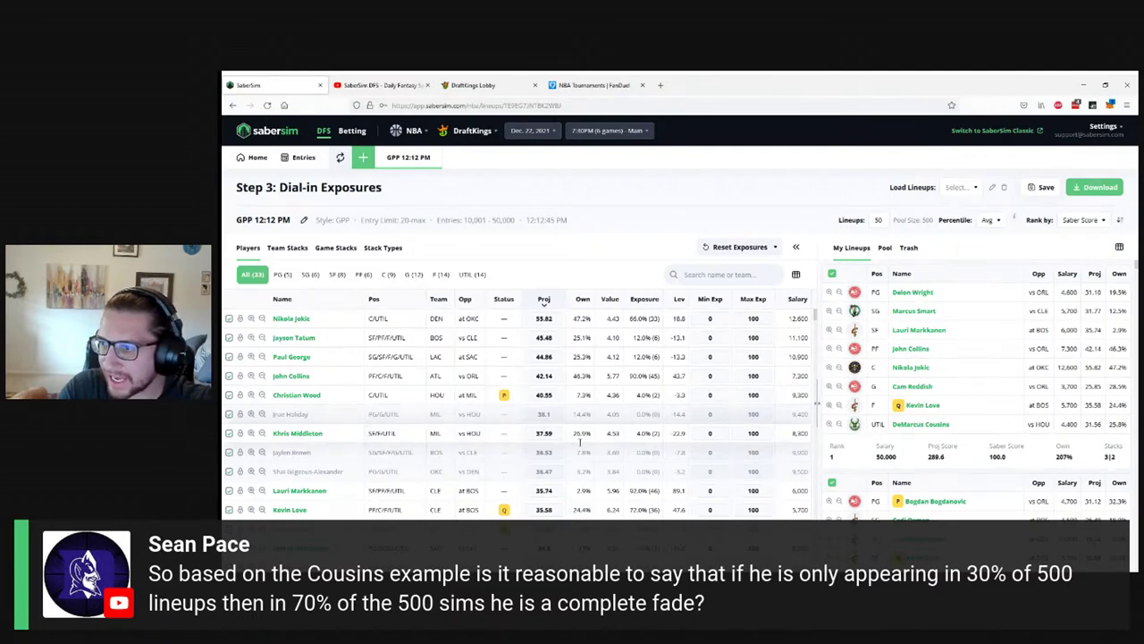
click(544, 394)
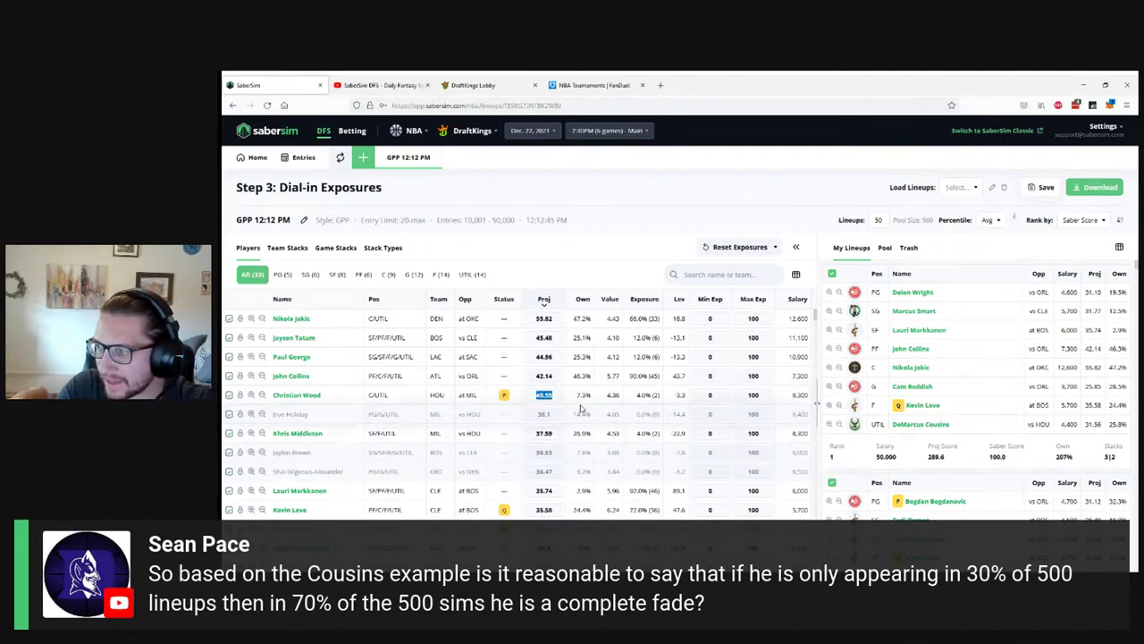
click(783, 400)
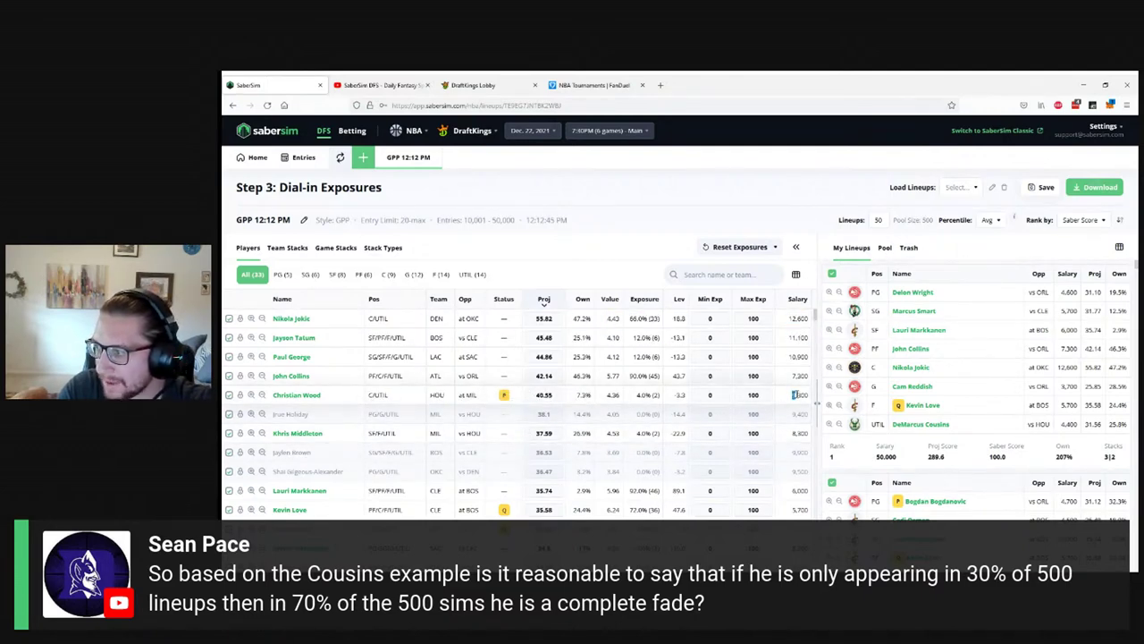
drag(770, 393, 637, 394)
click(709, 394)
text(15)
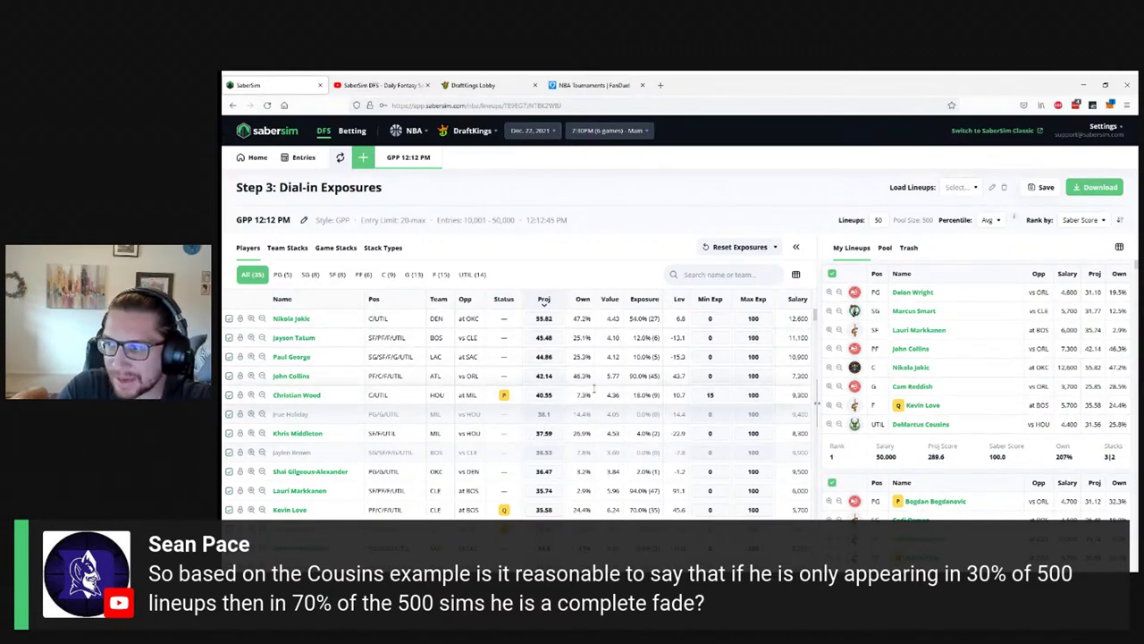
drag(603, 395, 617, 394)
click(615, 394)
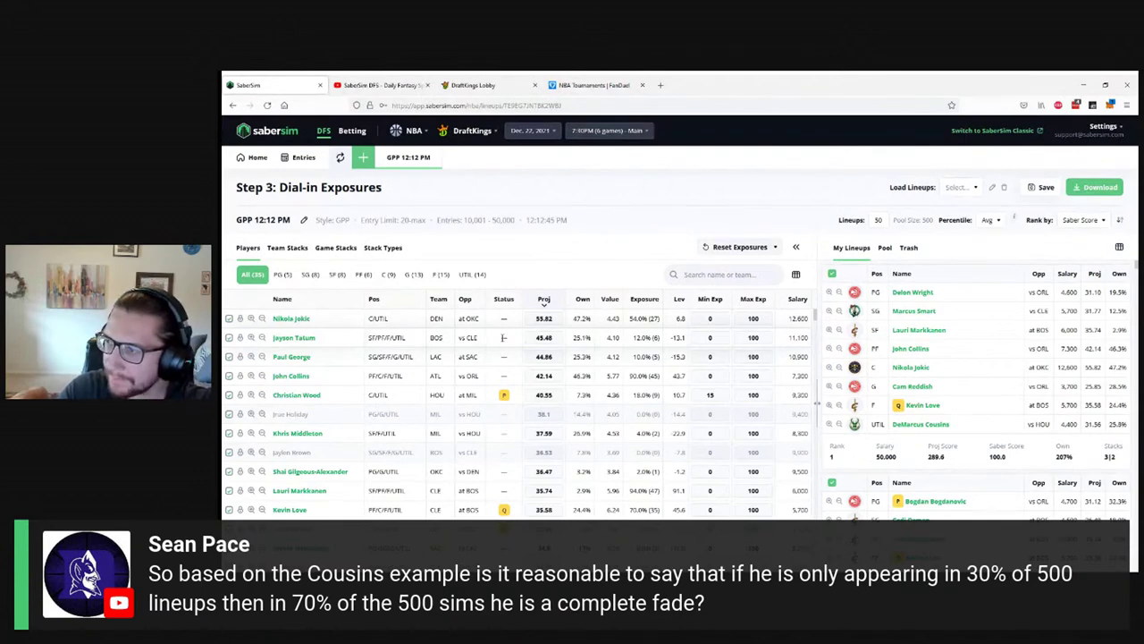
Step: Reset all exposures and rank the players by exposure
click(740, 247)
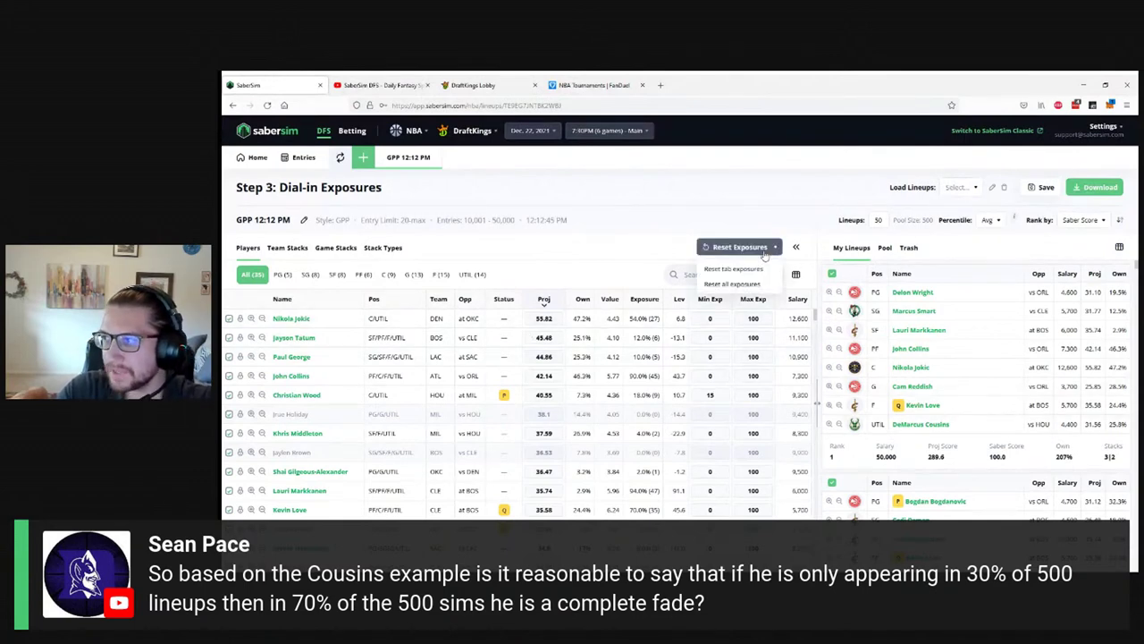
click(732, 284)
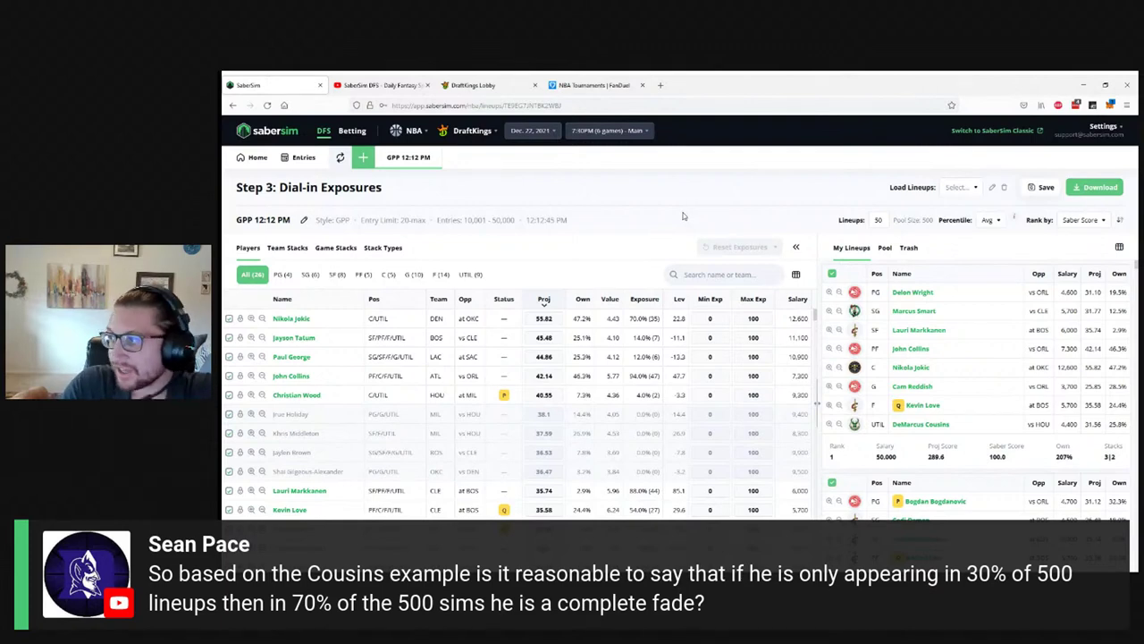
click(644, 299)
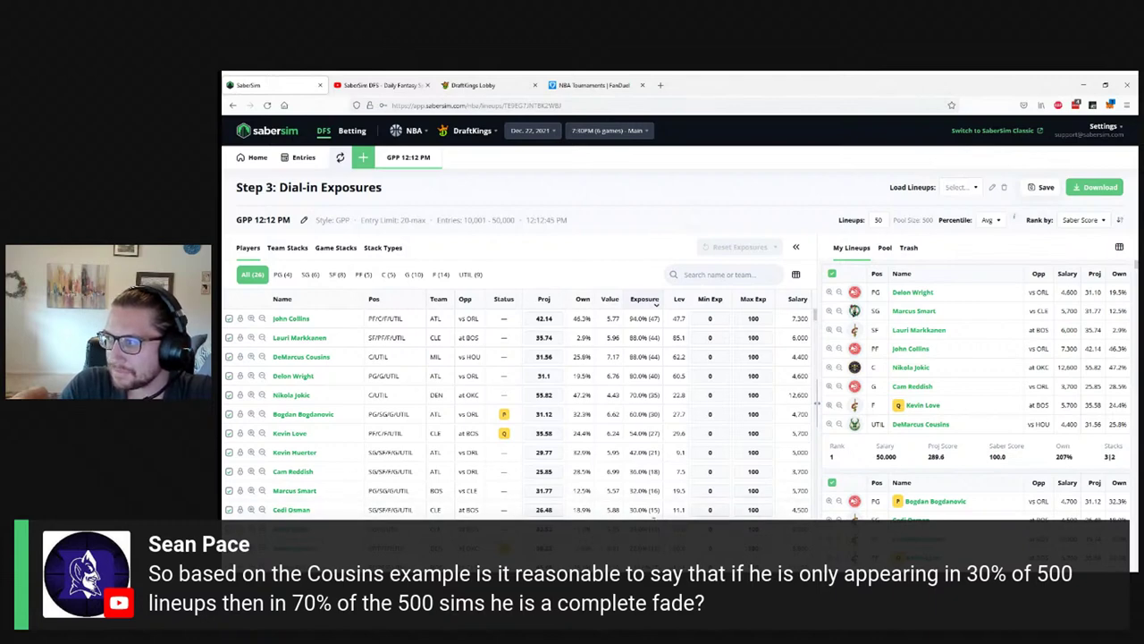
Step: Compare player exposures with the number of lineups set to 150 and reduced to 20
double_click(878, 219)
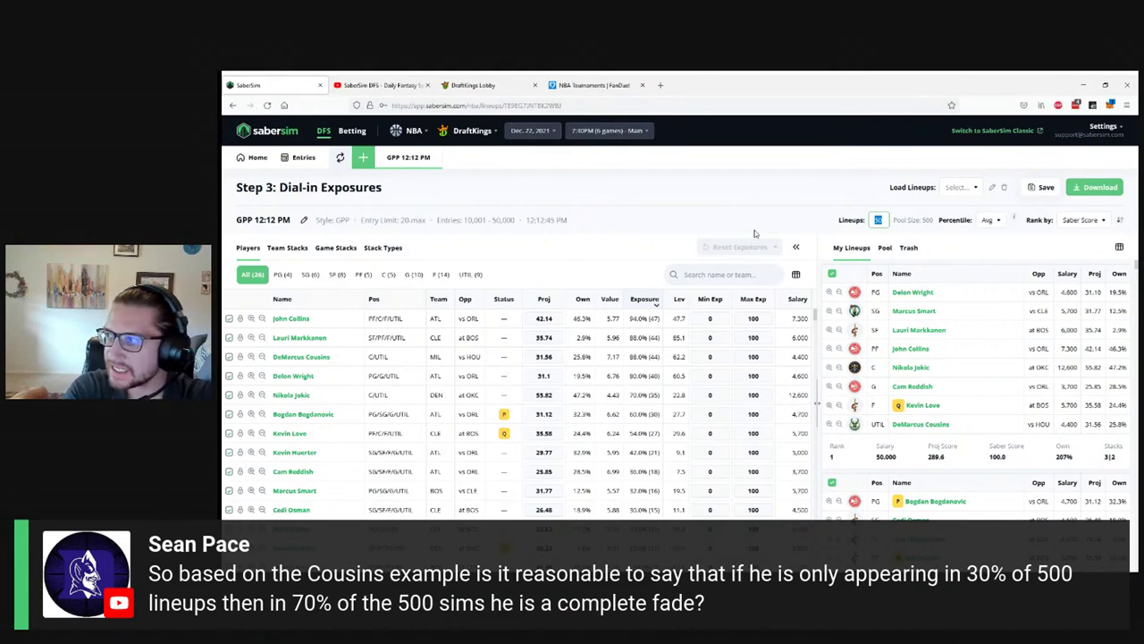
text(150)
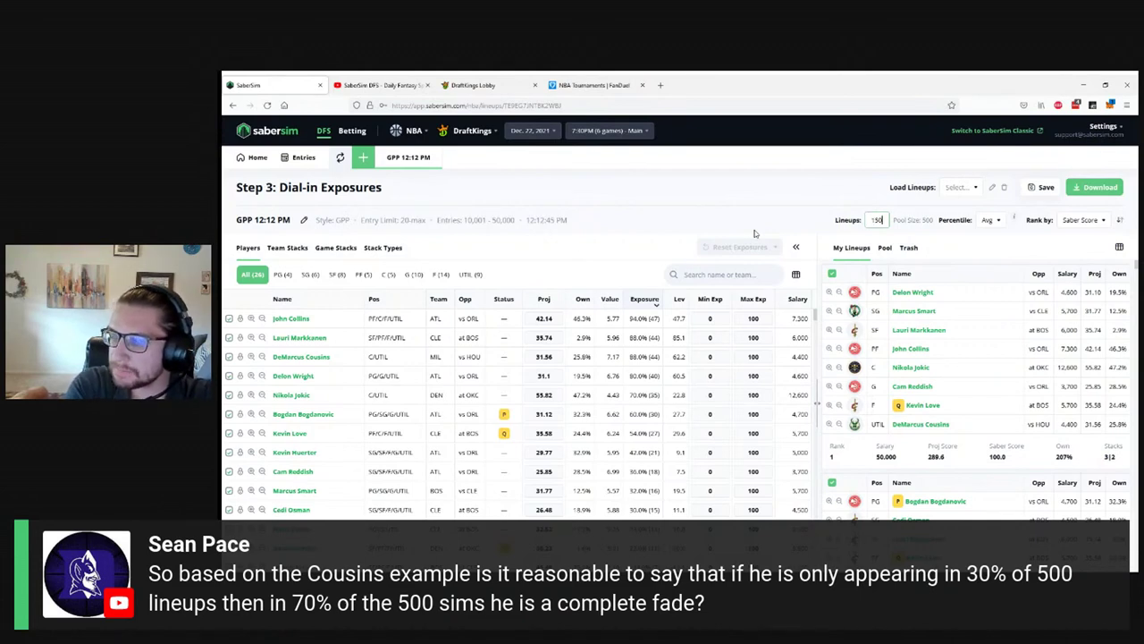
double_click(730, 190)
click(706, 183)
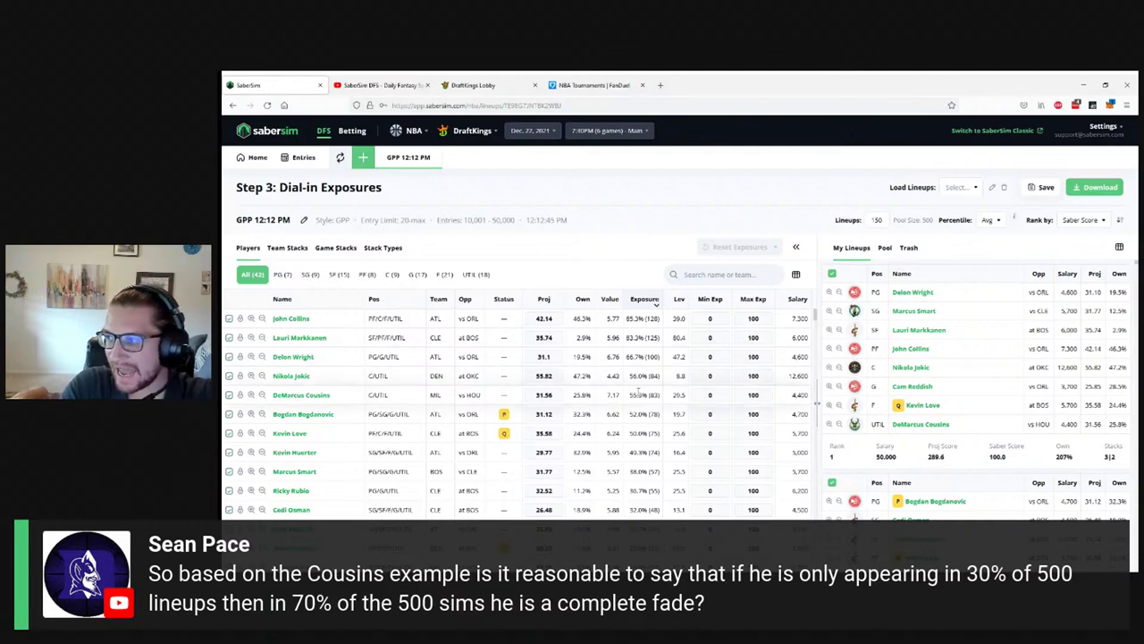
double_click(867, 220)
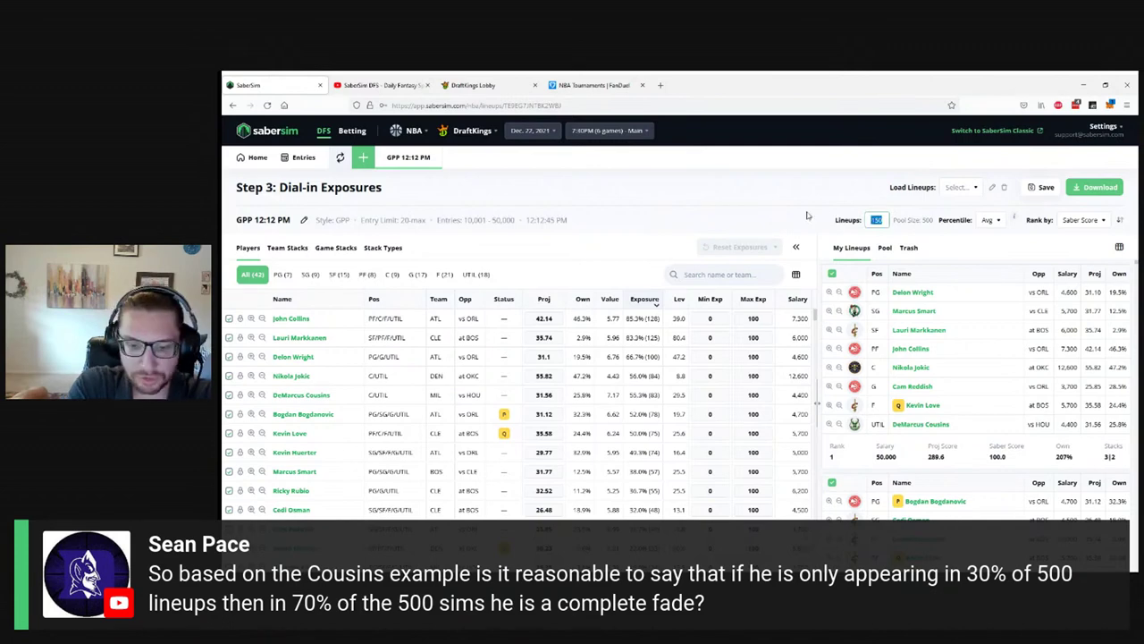
key(ctrl+l)
key(Return)
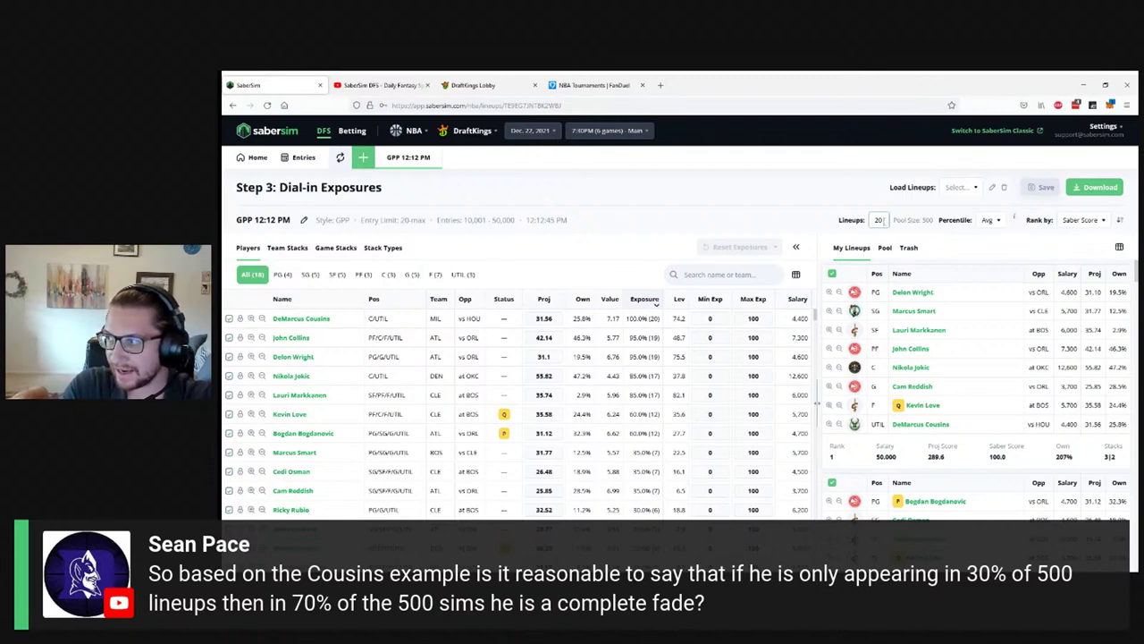
Step: Raise the number of lineups to 150 again, check the exposures, and bring it back down to 20
double_click(878, 220)
text(150)
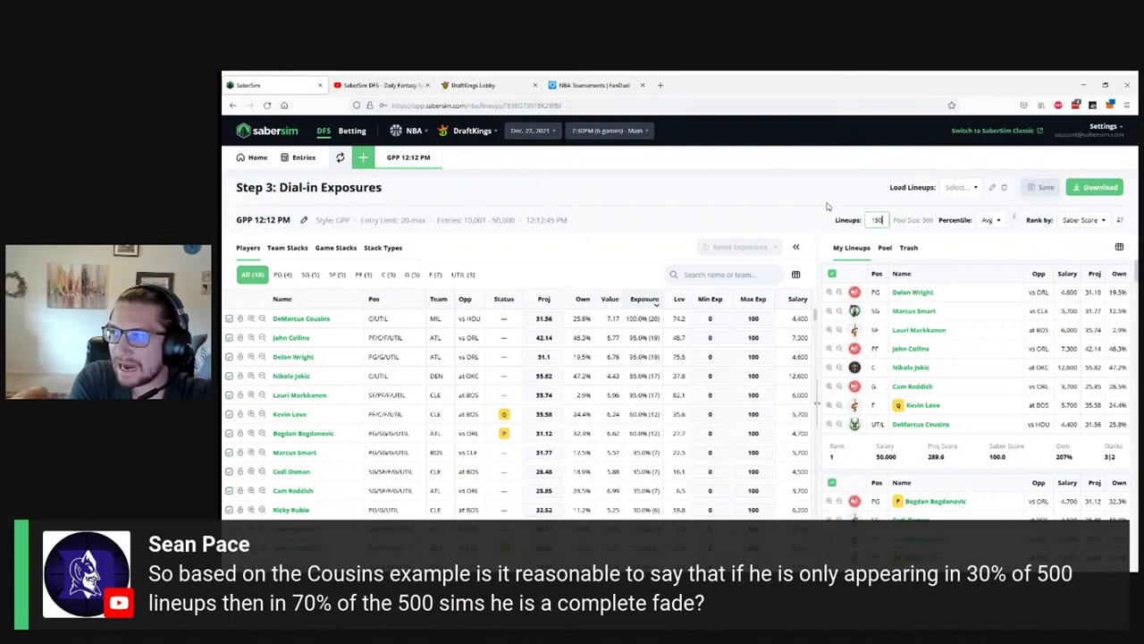
click(799, 184)
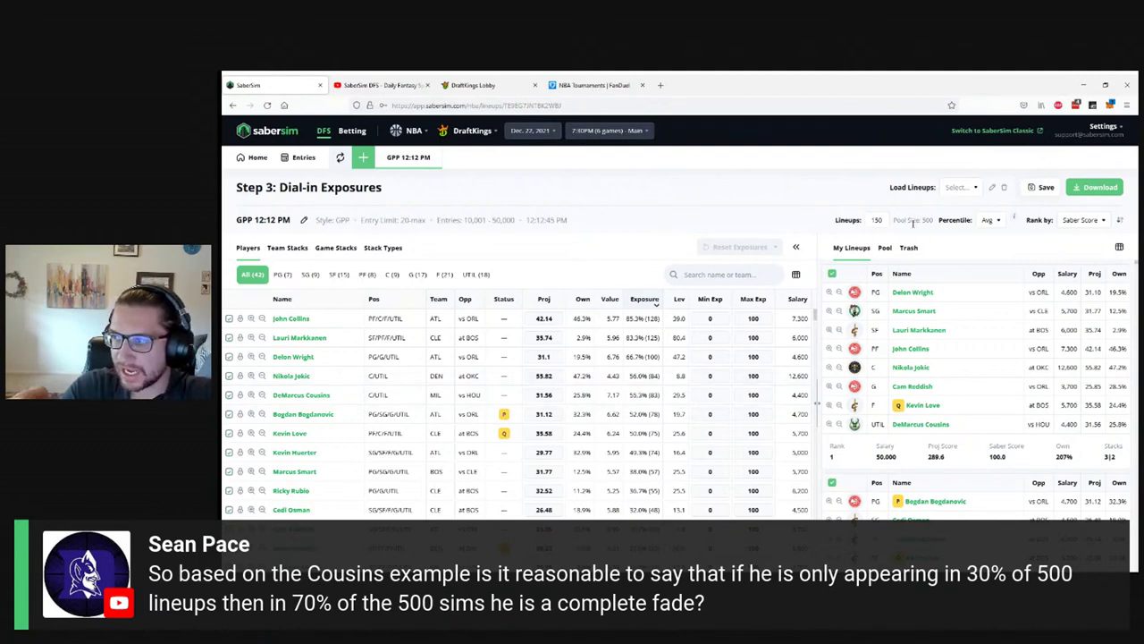
double_click(876, 220)
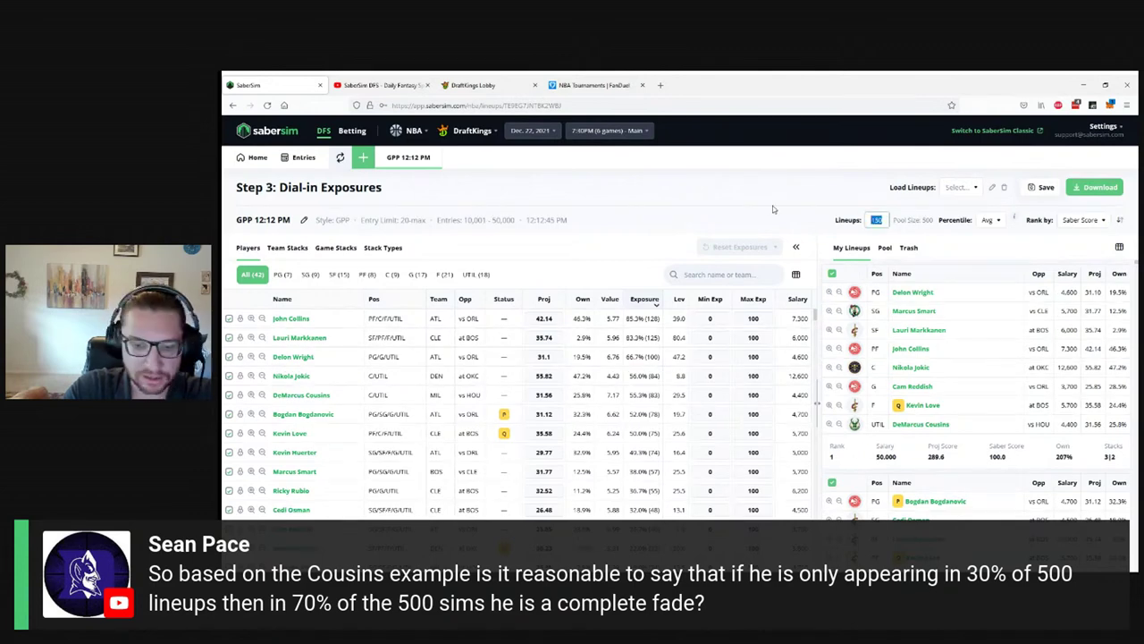
text(20)
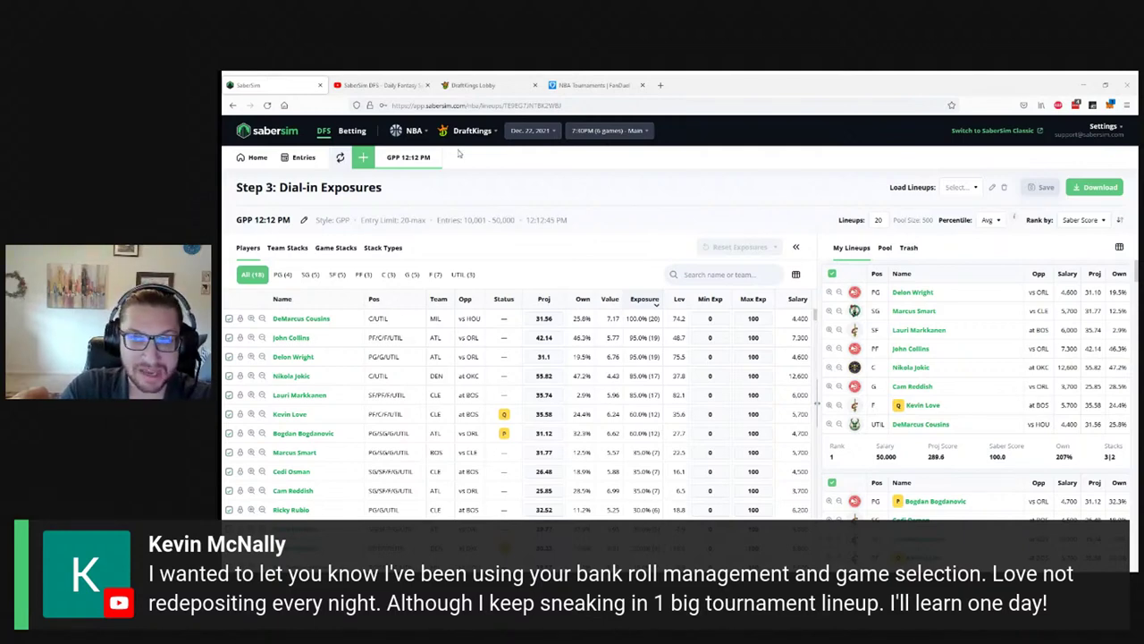
Step: Look through the course playlists on the SaberSim DFS YouTube channel and return to SaberSim's player pool review
click(401, 83)
scroll(769, 421, down, 5)
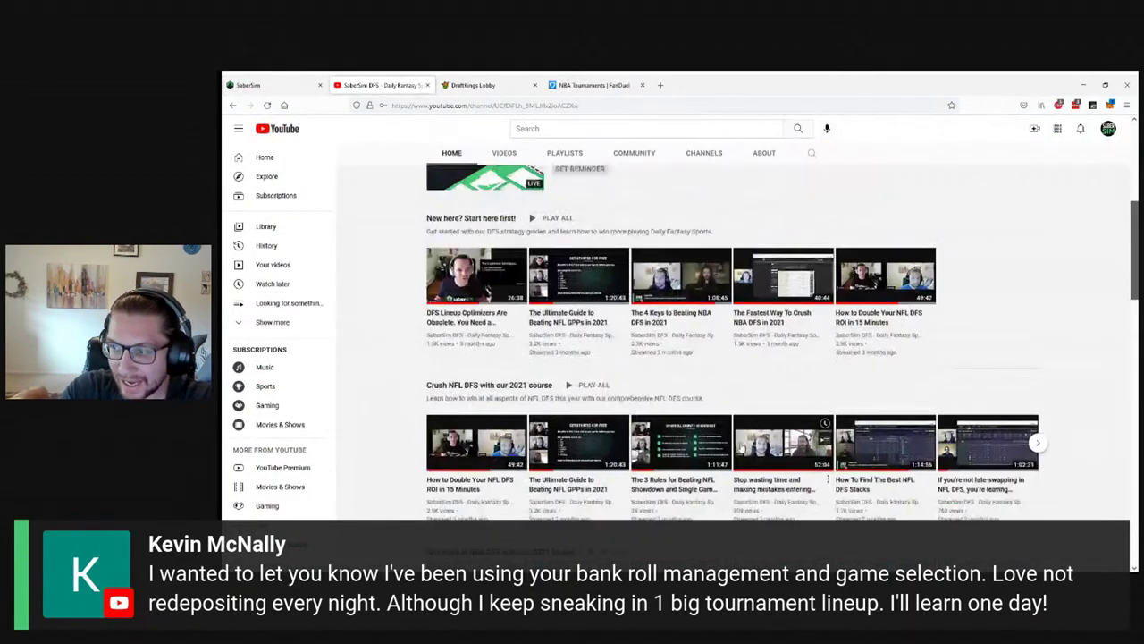
scroll(404, 309, down, 2)
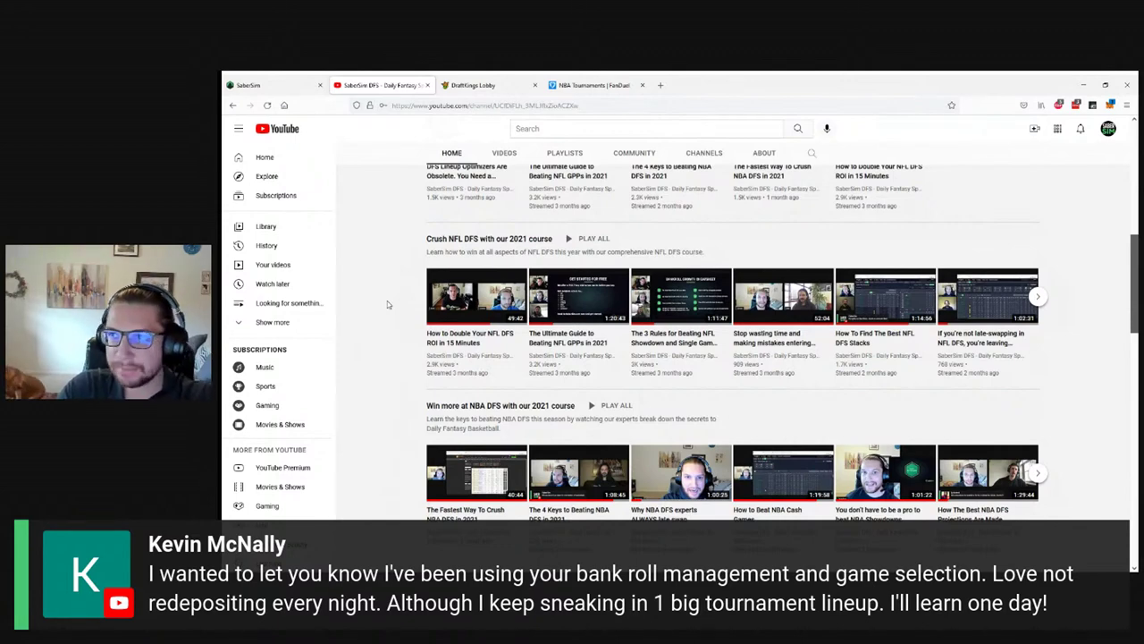
key(ctrl+shift+Tab)
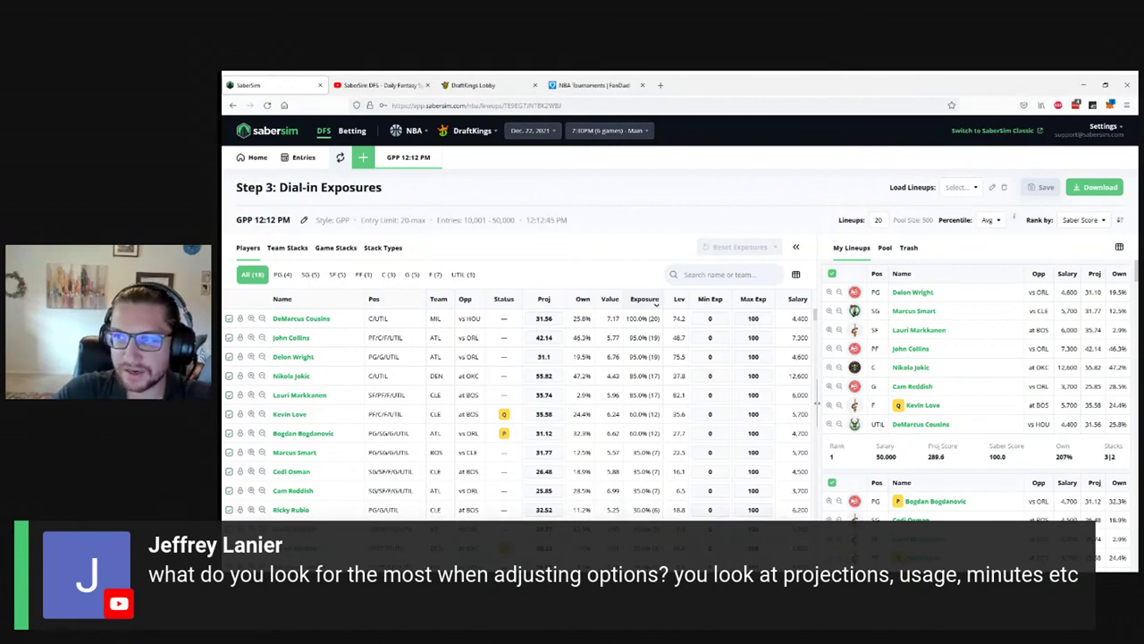
click(265, 161)
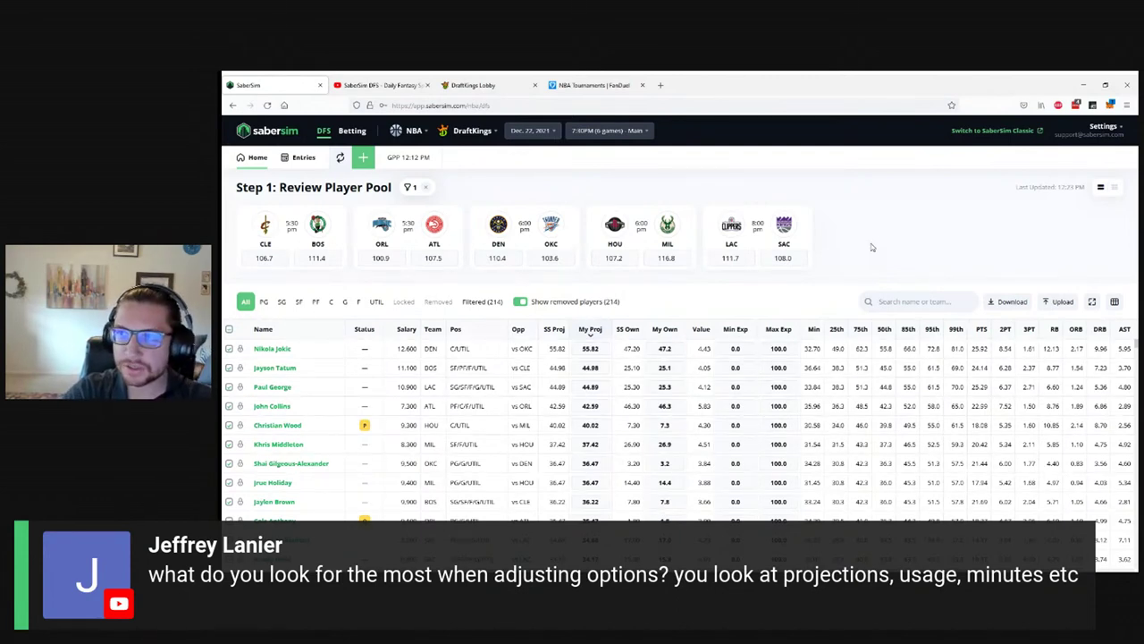
Step: Switch to the SaberSim DFS YouTube channel and look through the further videos in its NFL, NBA and MLB DFS courses
click(376, 85)
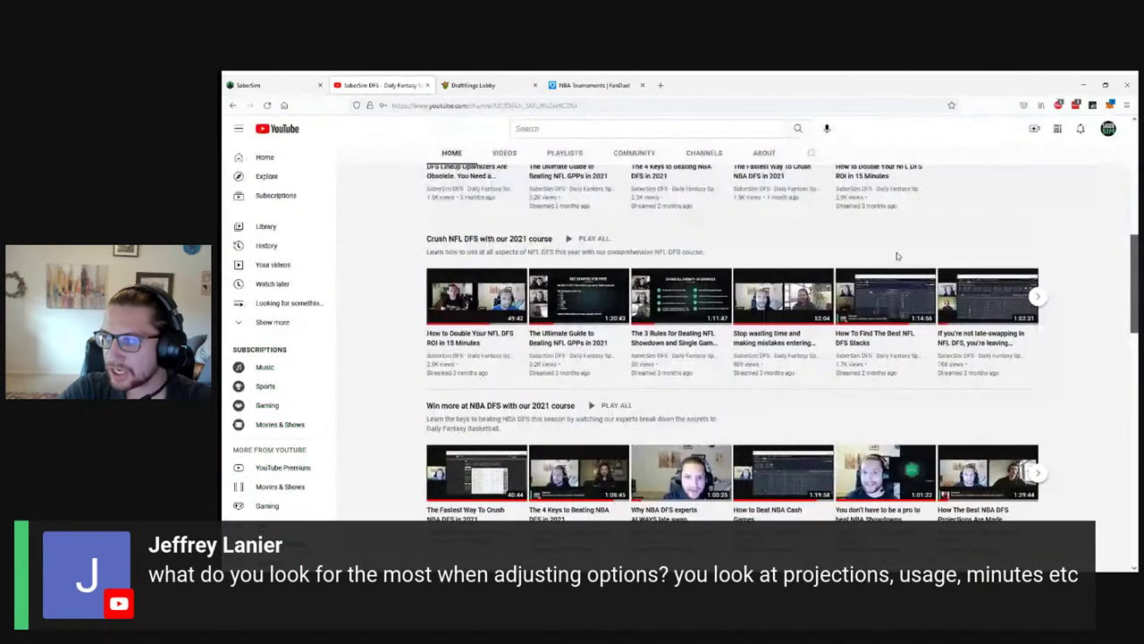
scroll(1067, 352, down, 1)
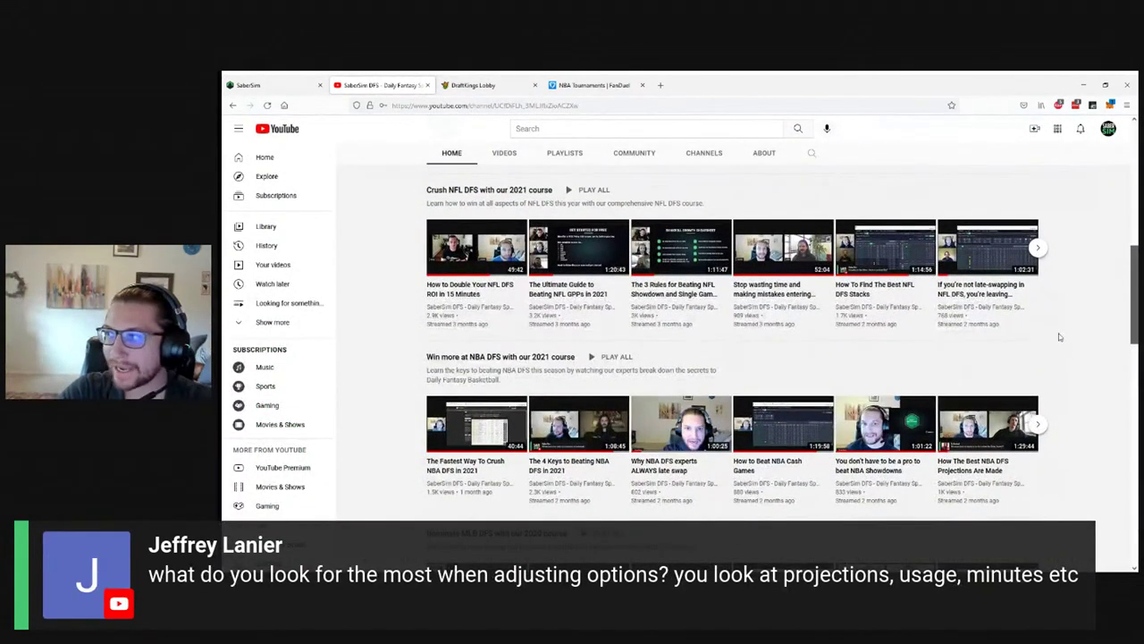
click(1037, 247)
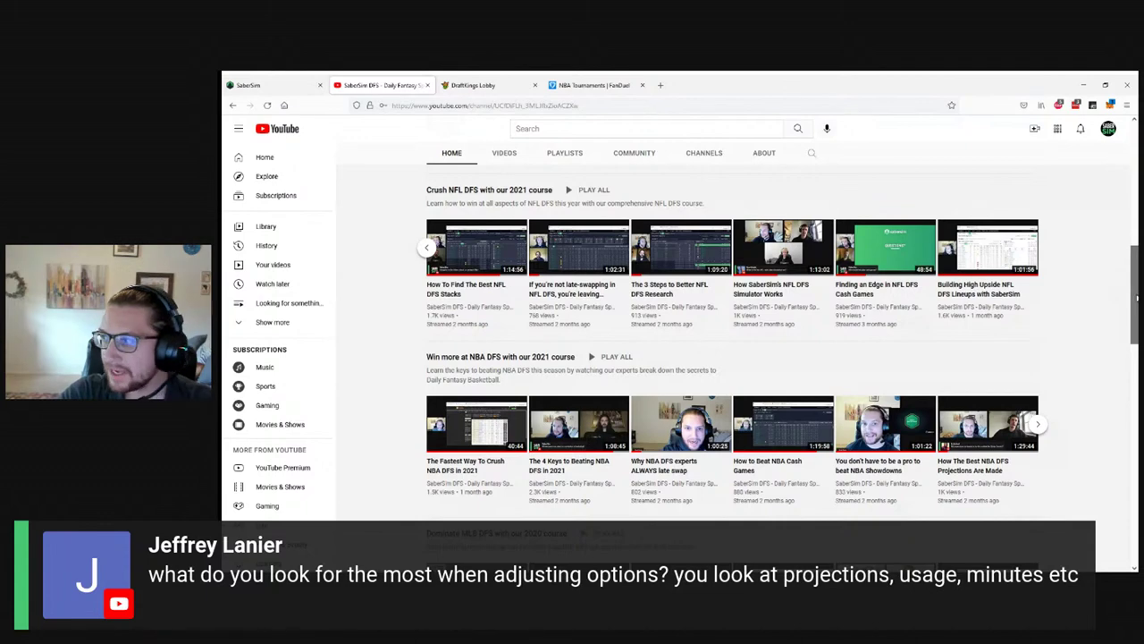
scroll(972, 247, down, 4)
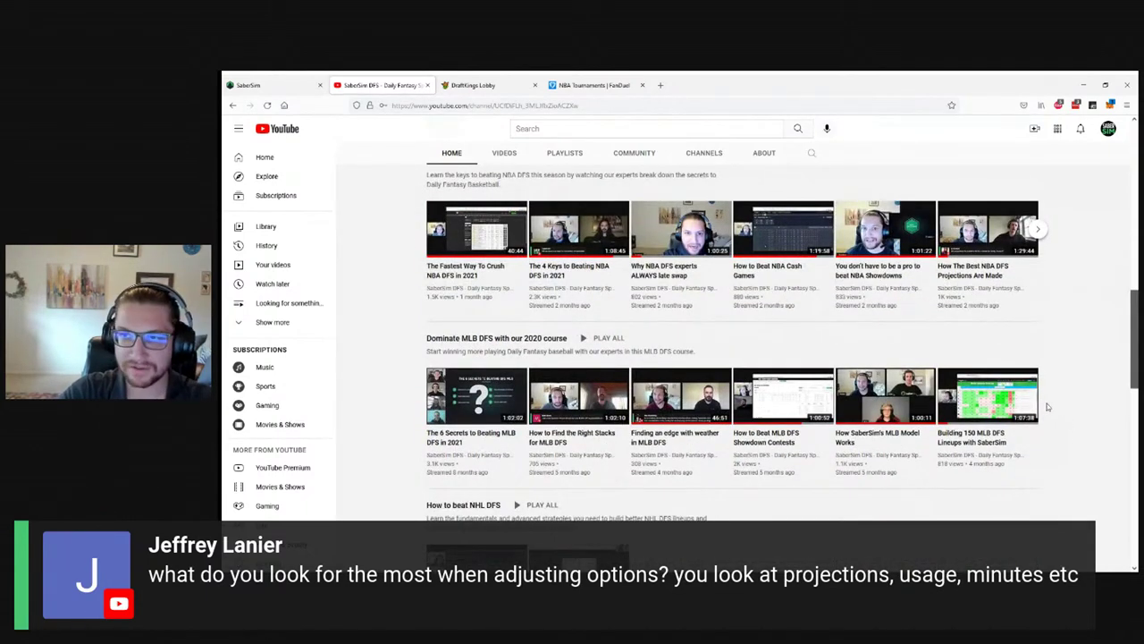
mouse_move(1034, 409)
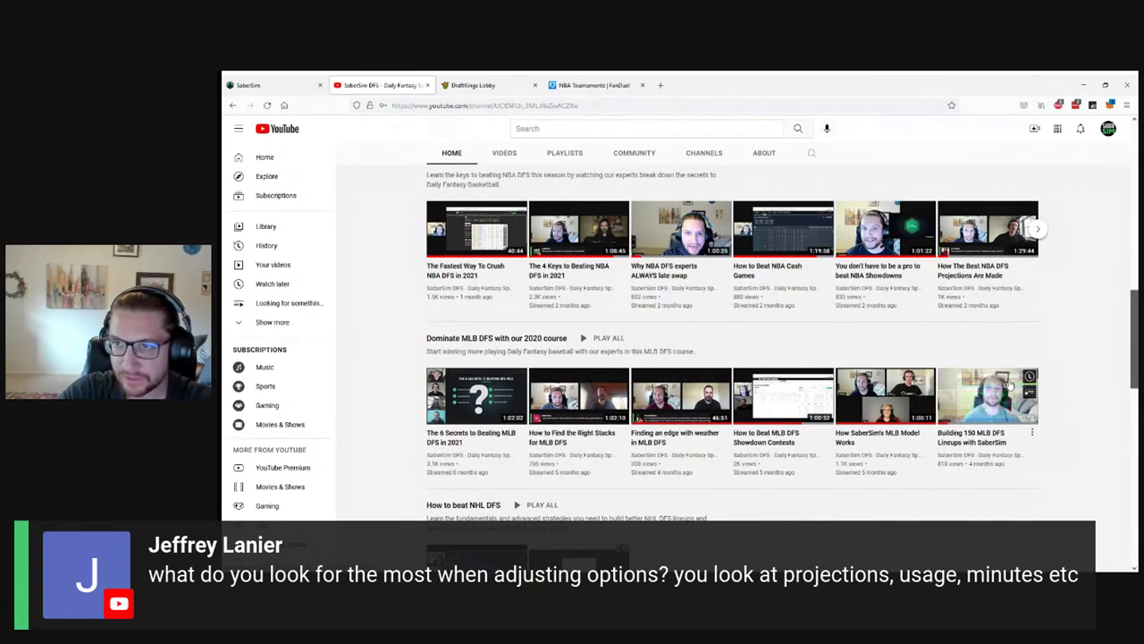
scroll(1078, 338, up, 1)
scroll(1089, 344, up, 5)
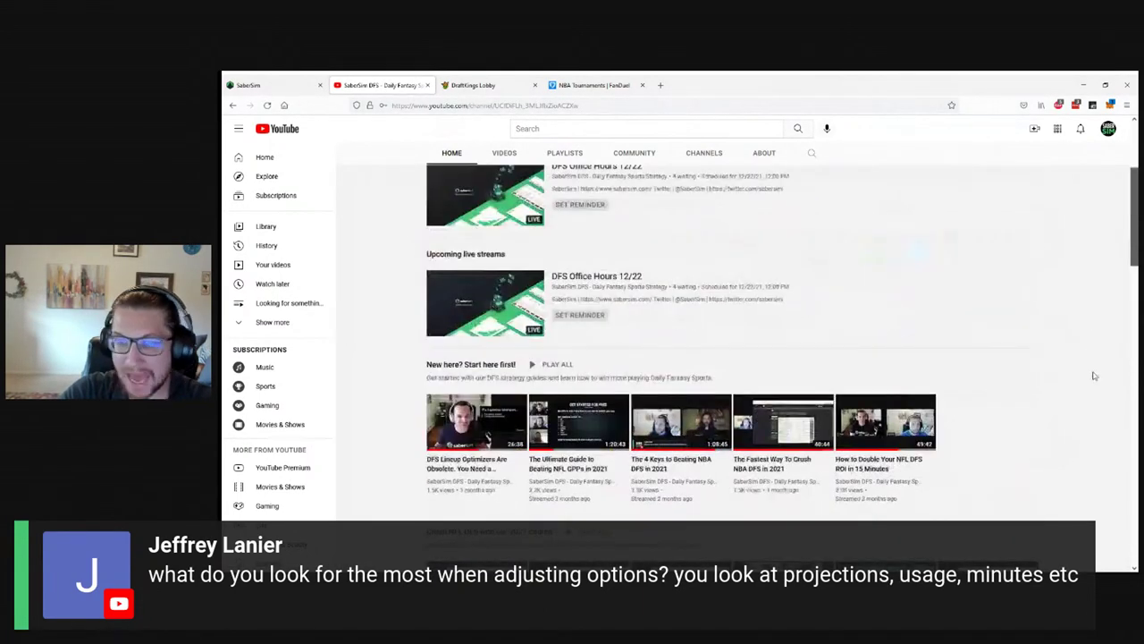
scroll(1093, 376, up, 4)
scroll(1105, 377, down, 6)
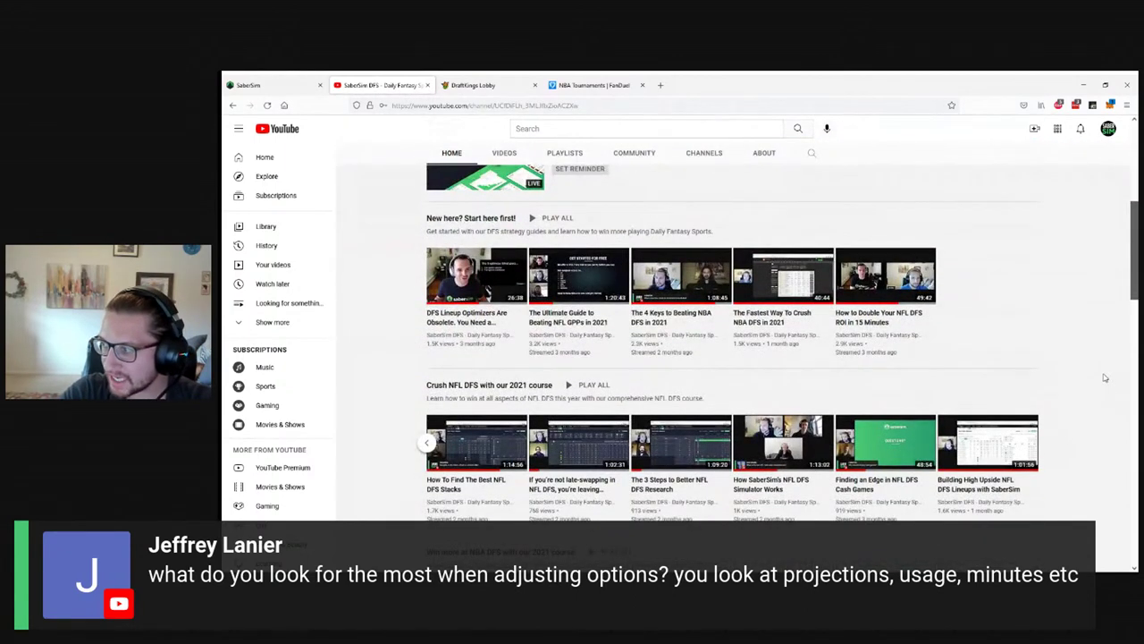
scroll(896, 422, down, 3)
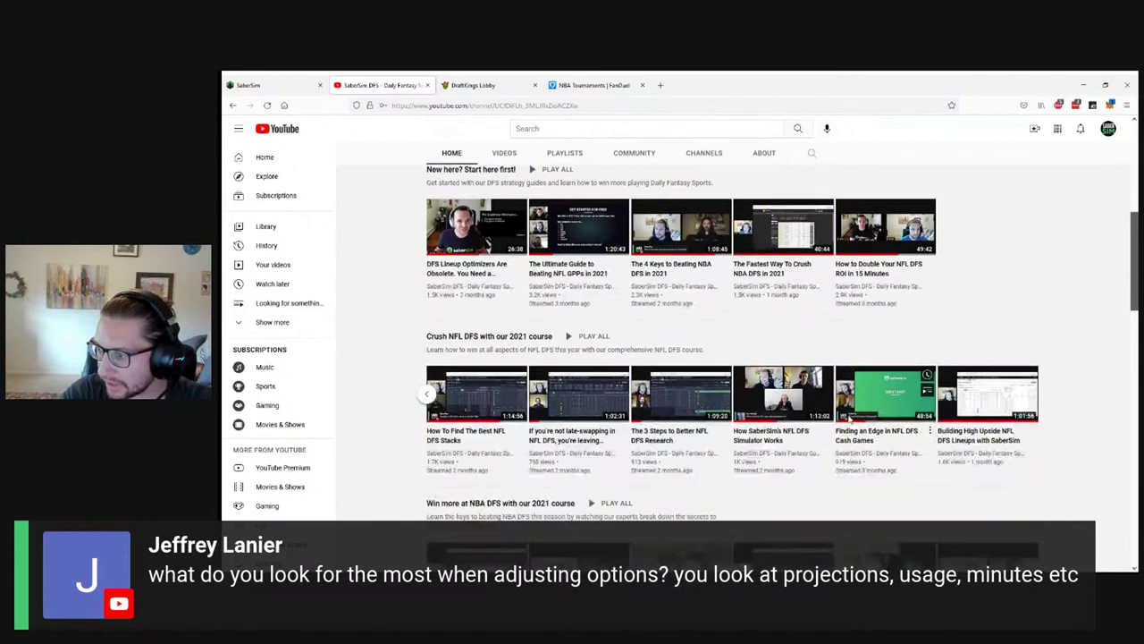
click(1038, 473)
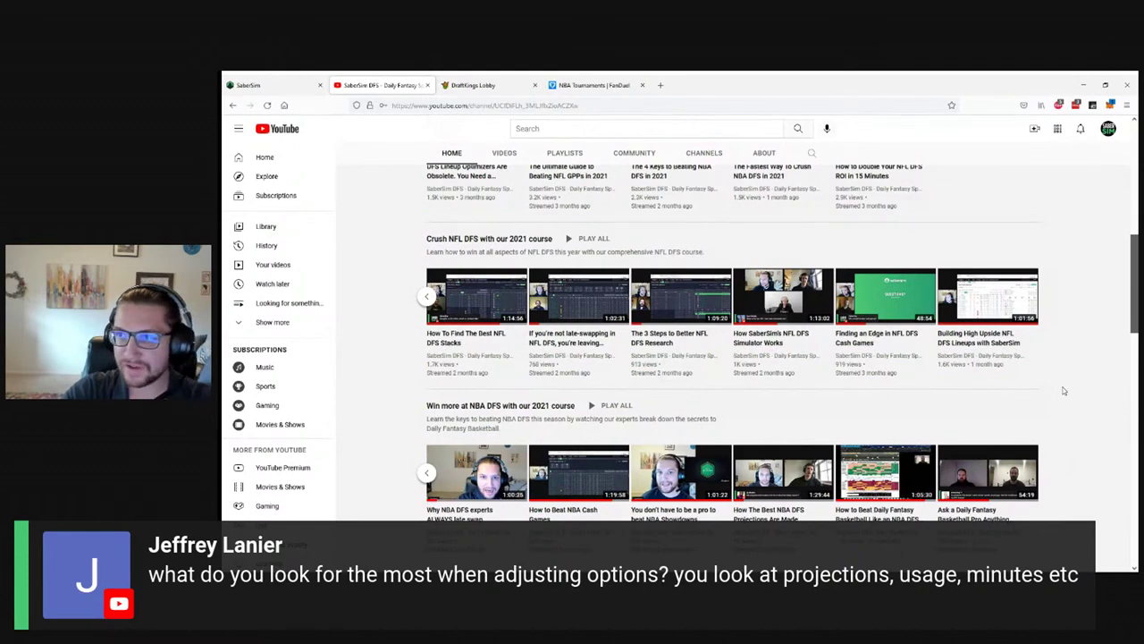
Step: Review the NBA player pool projections in SaberSim and return to the NBA DFS course videos on YouTube
click(268, 84)
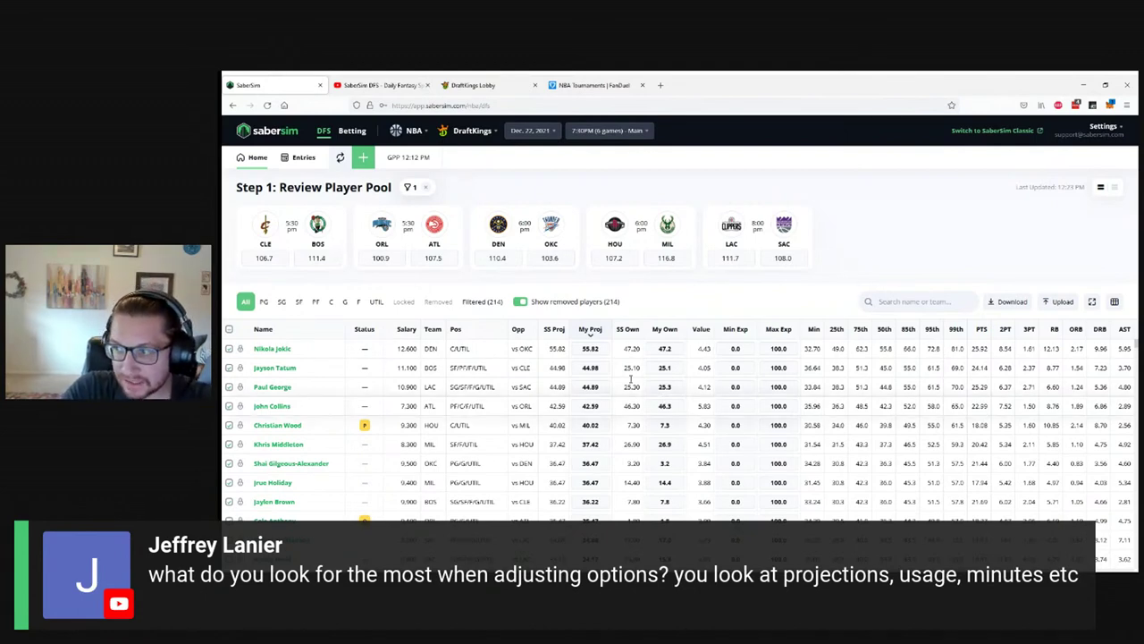
click(380, 85)
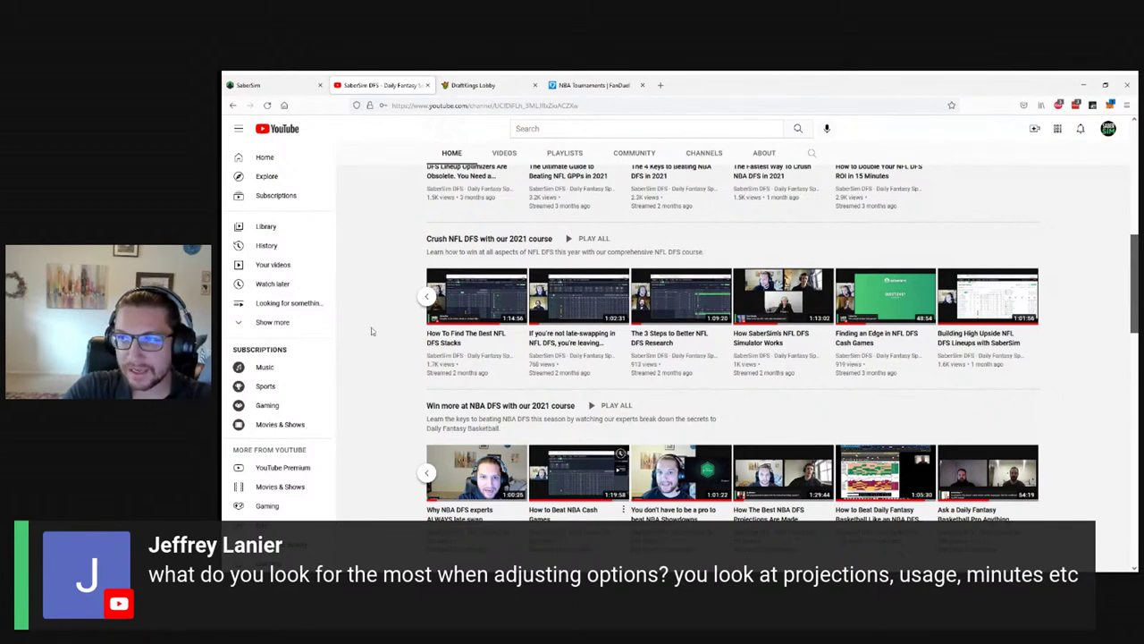
click(269, 85)
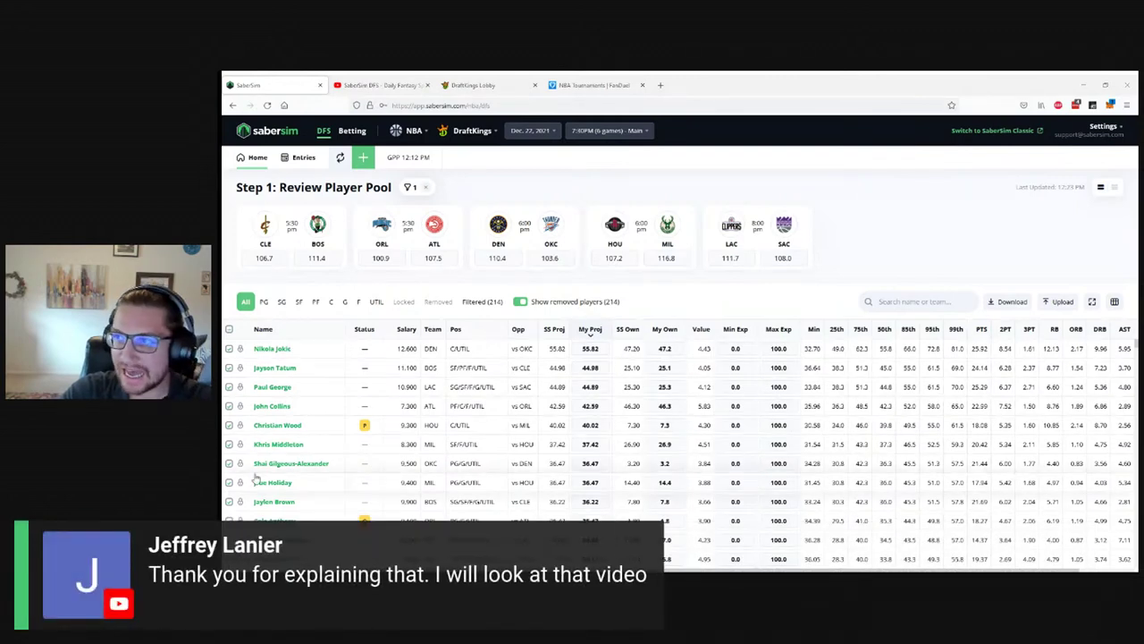
click(380, 85)
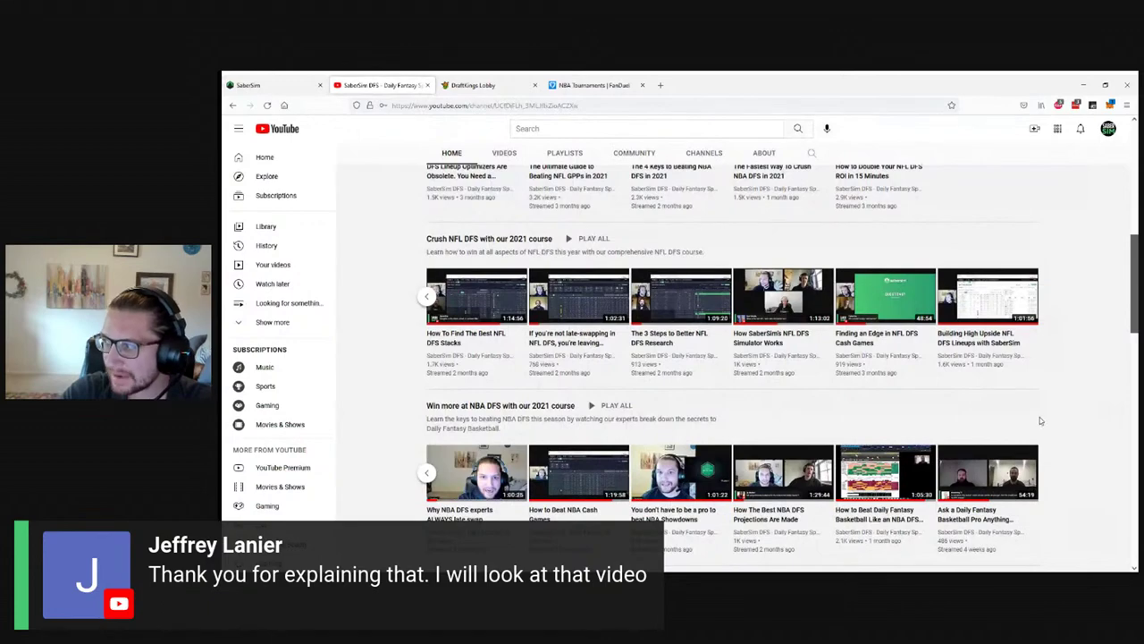
Step: Return to SaberSim's player pool and sort it by My Proj ascending to check the out players, restoring the descending order
scroll(1042, 419, up, 2)
scroll(999, 409, down, 4)
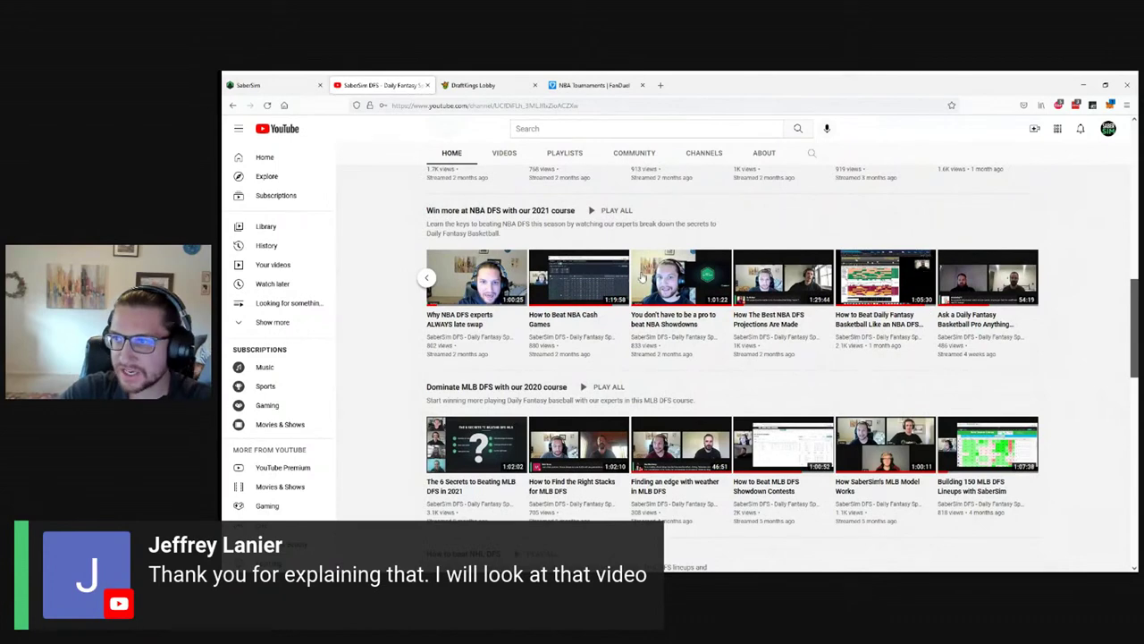
click(269, 85)
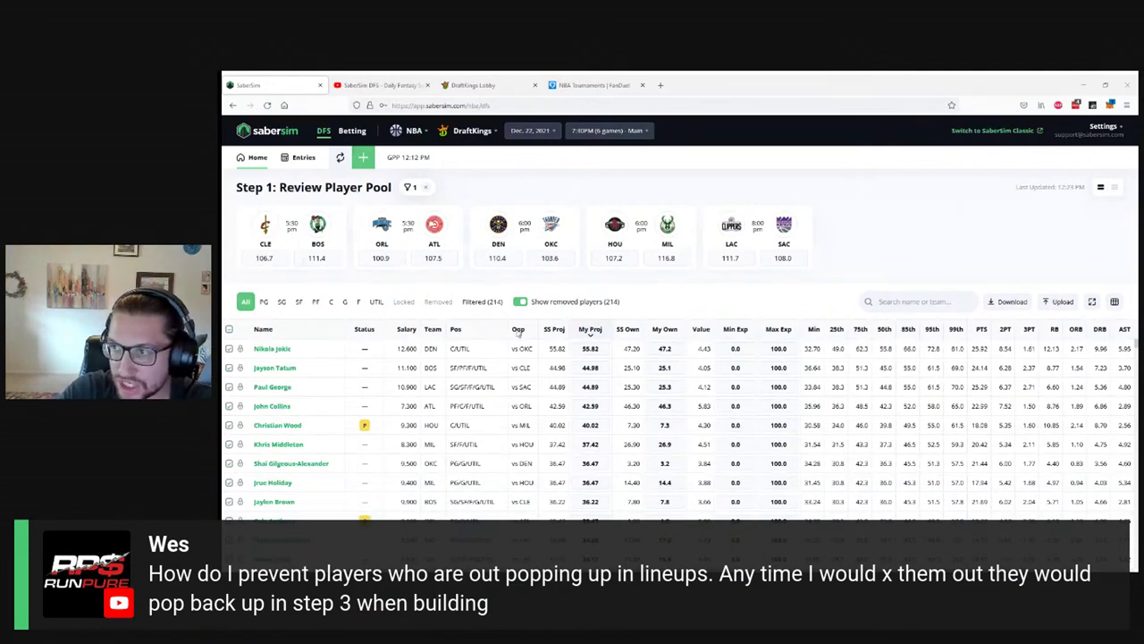
drag(256, 188, 374, 188)
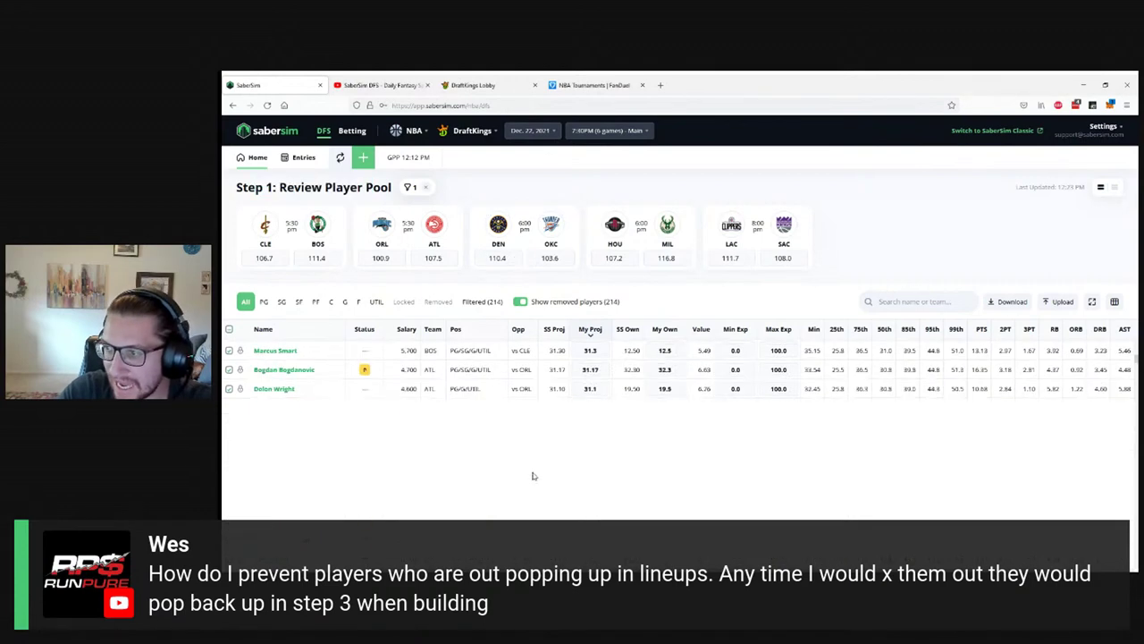
click(590, 331)
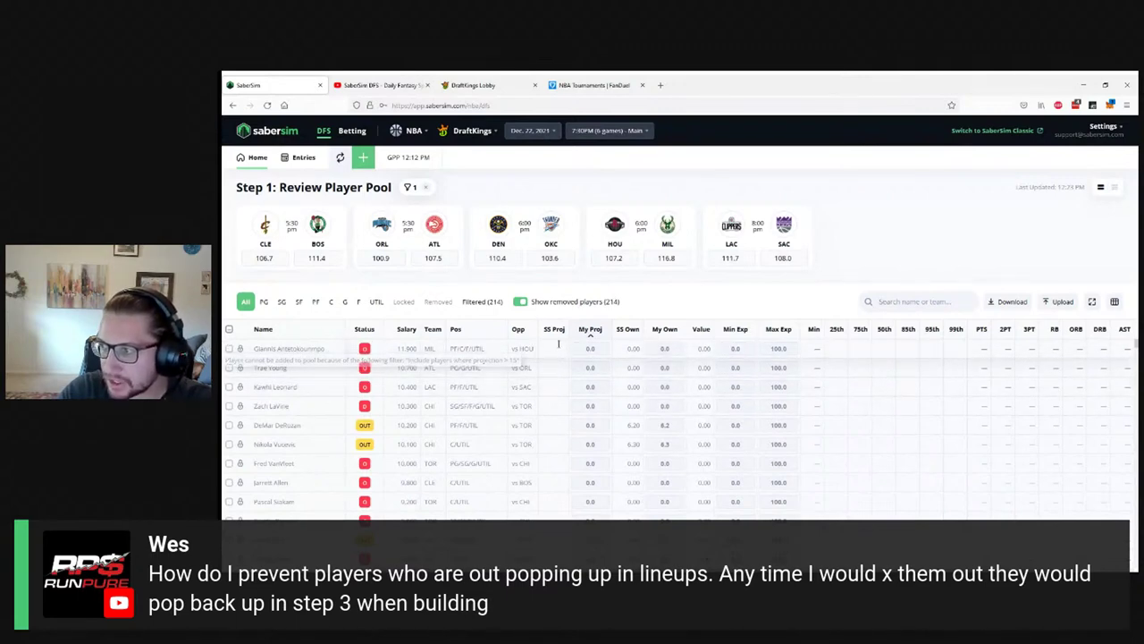
click(590, 330)
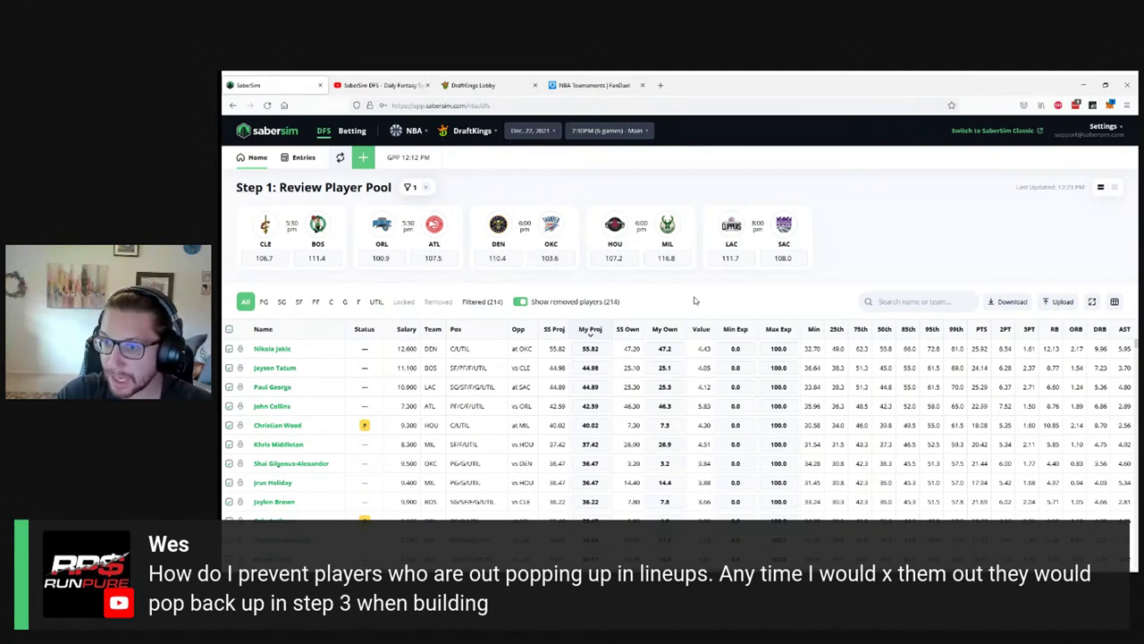
Step: Check the player pool's last update time and sync the latest player data into the GPP 12:12 PM build
drag(1018, 187, 1069, 186)
click(1067, 185)
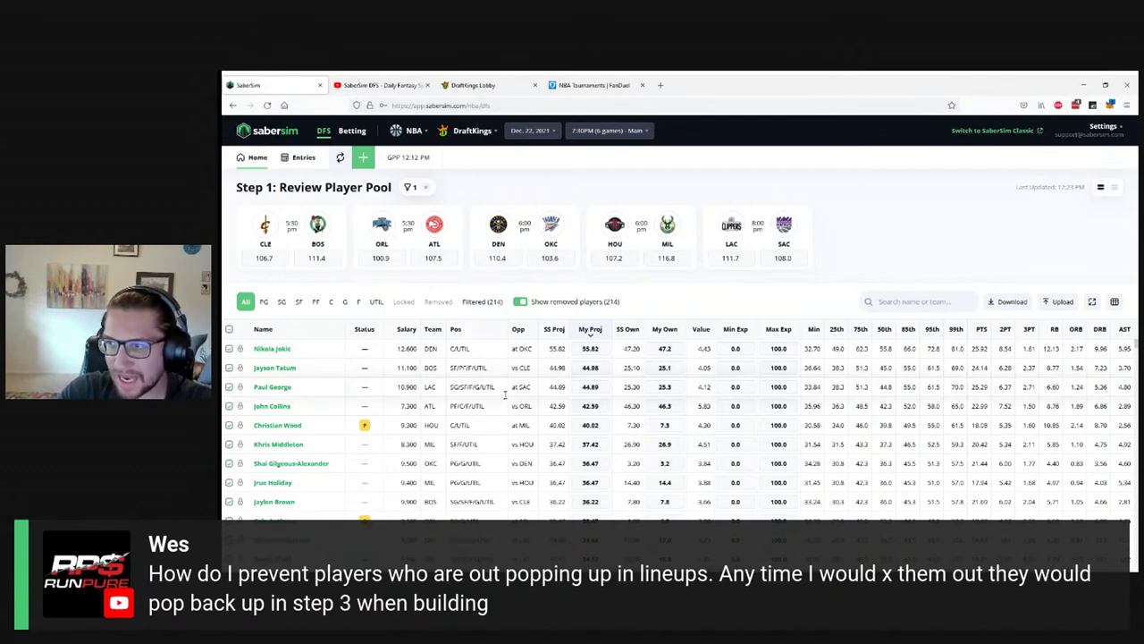
click(397, 156)
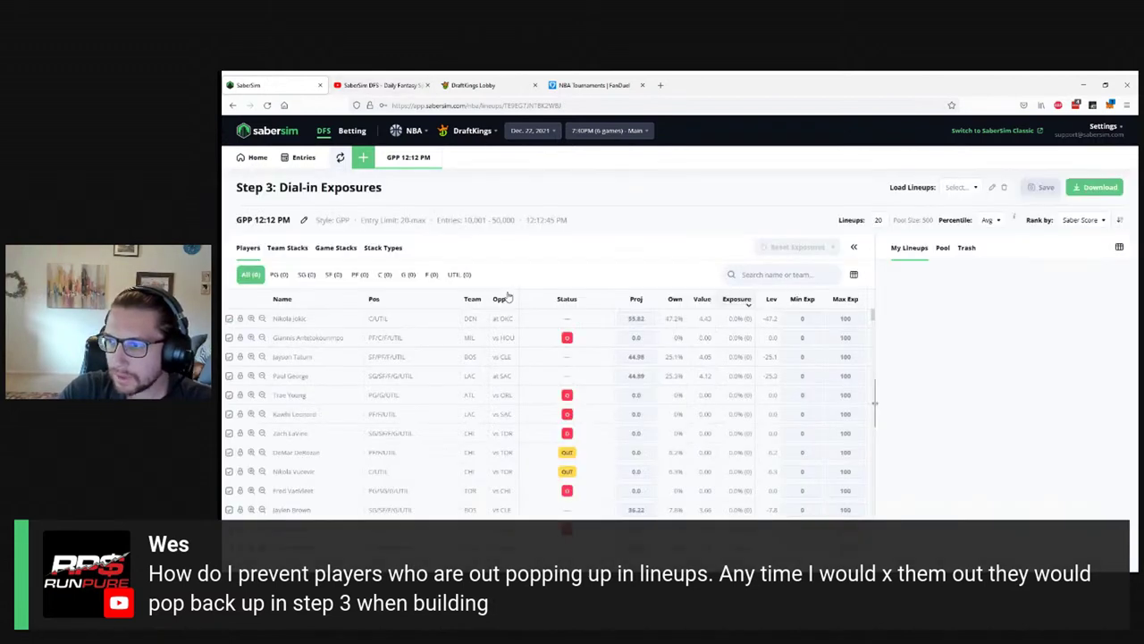
click(340, 159)
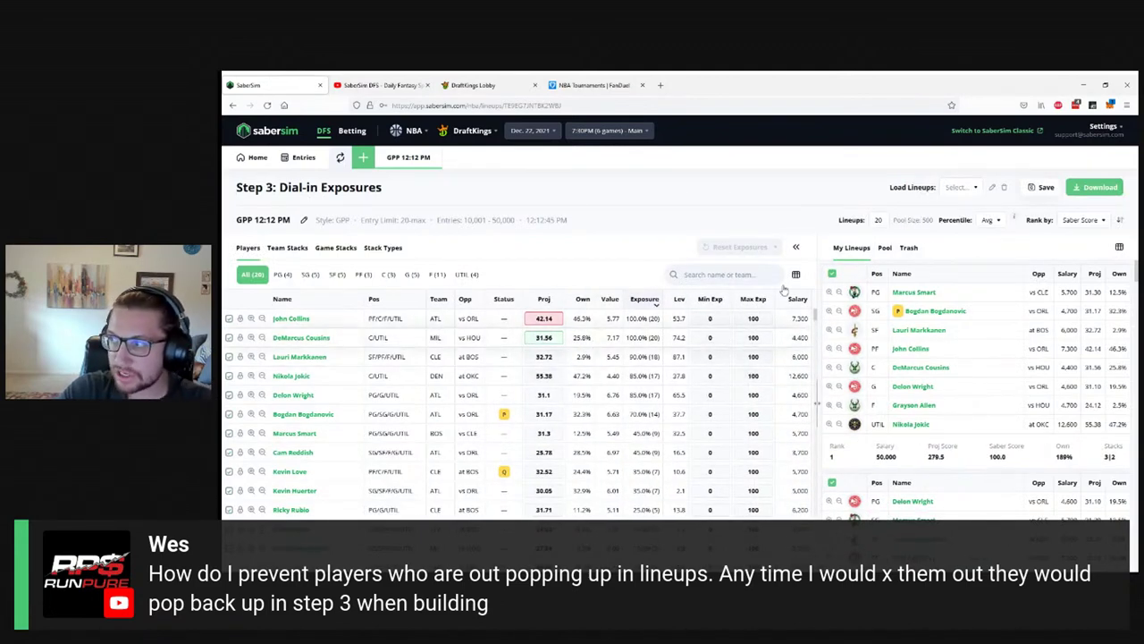
Step: Return to the player pool and look over the contest settings for a new build, closing them without building
click(239, 158)
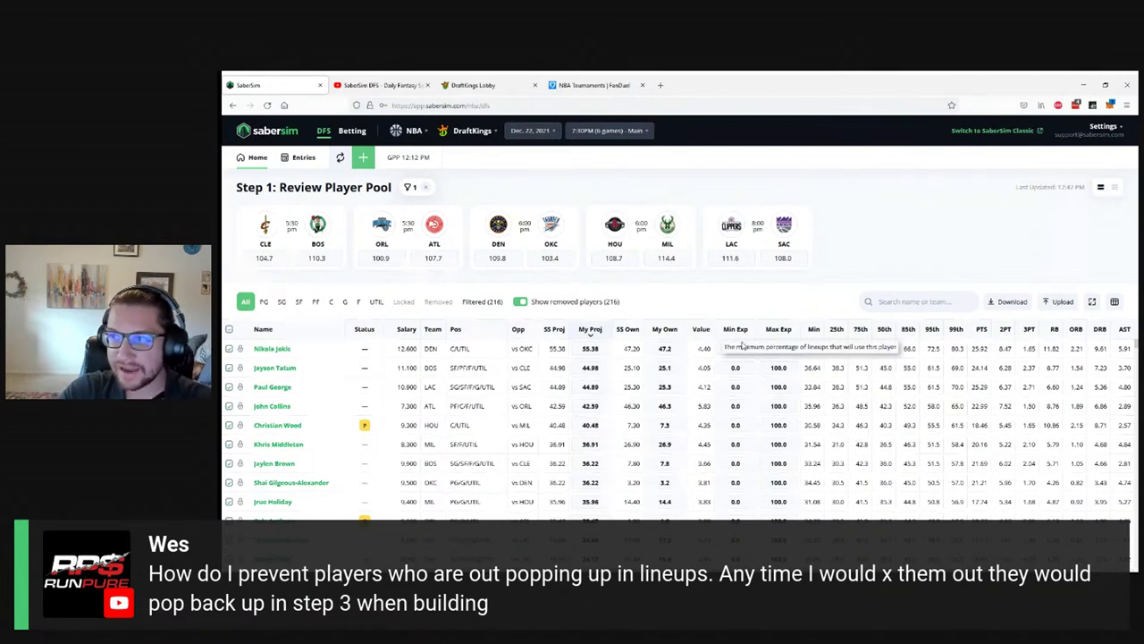
click(366, 158)
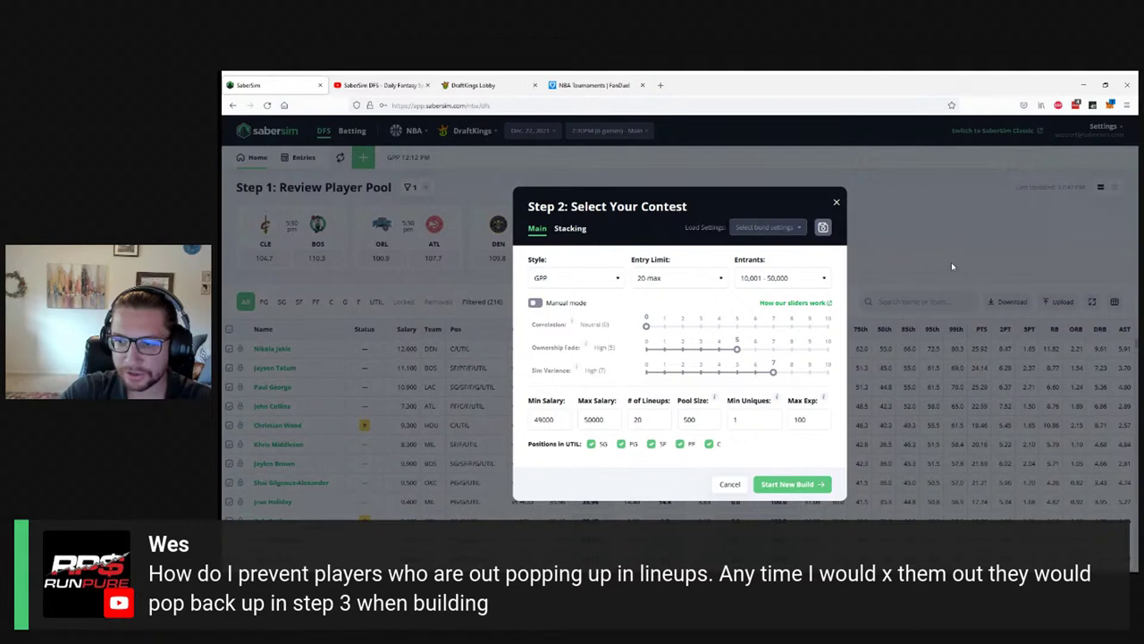
click(952, 262)
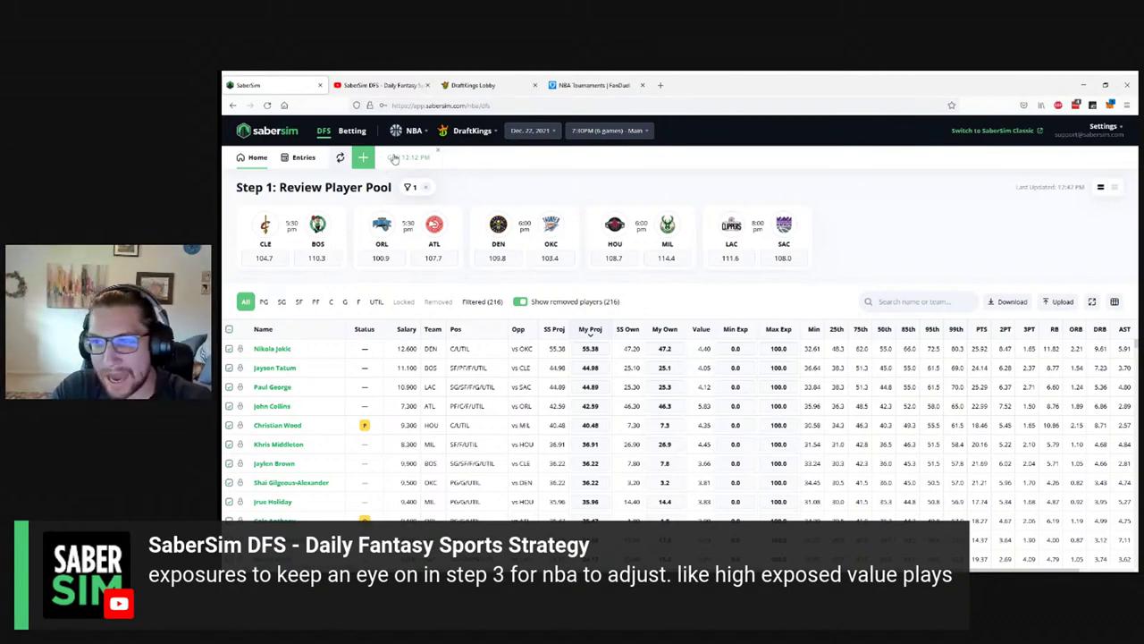
Step: Start a new GPP build with a 150 max entry limit, 150 lineups, Ownership Fade 0, Sim Variance 10 and a pool size of 1500
click(395, 158)
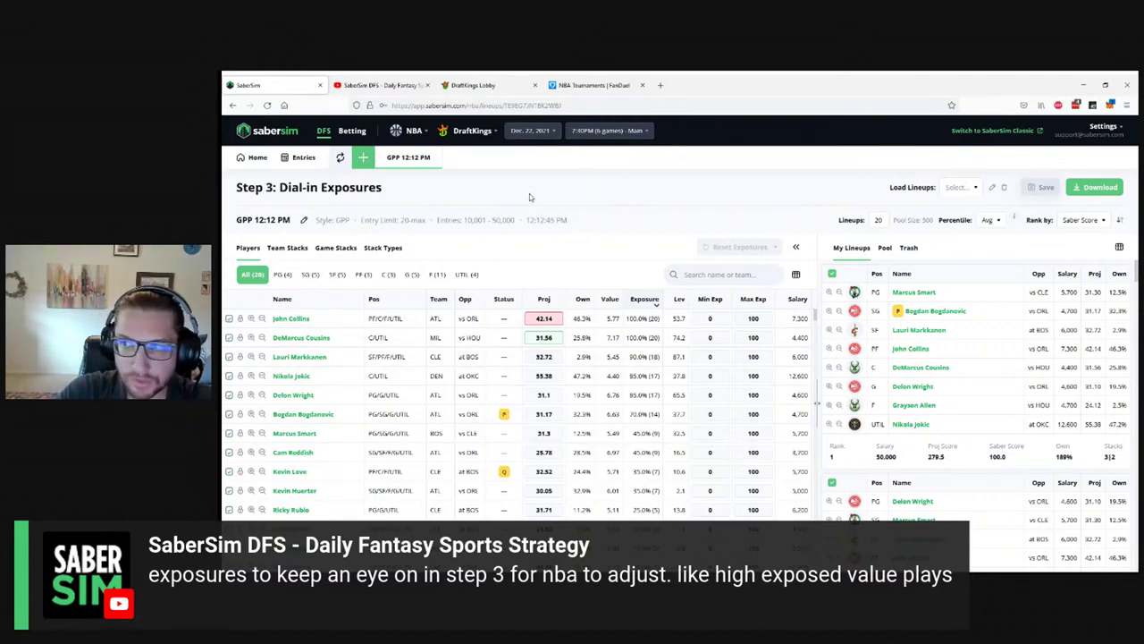
click(363, 157)
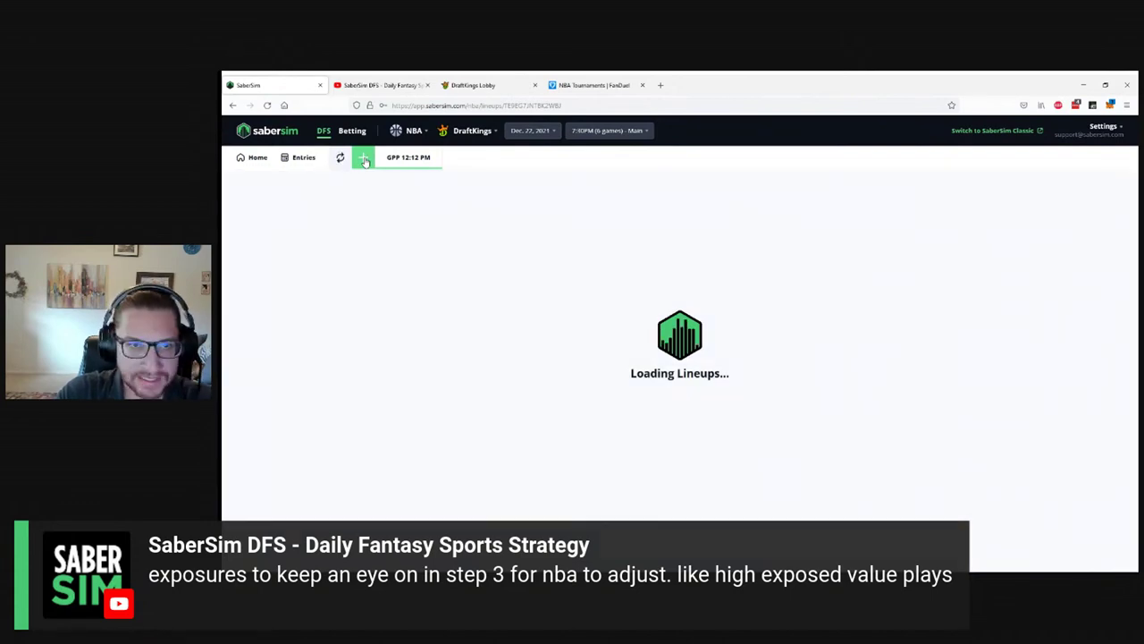
click(364, 158)
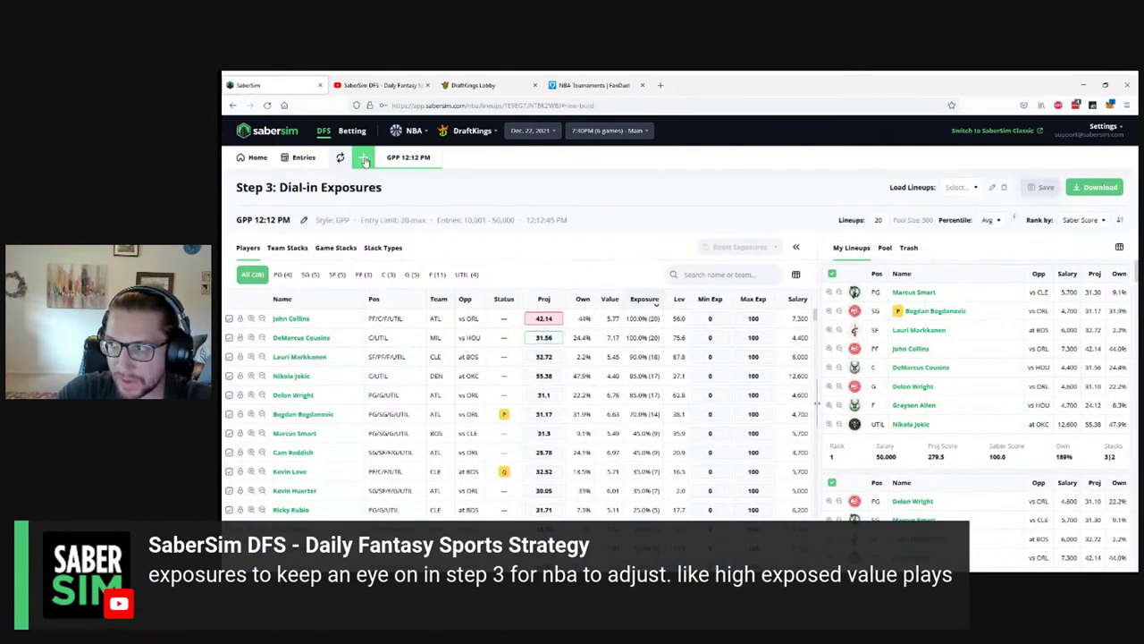
click(647, 281)
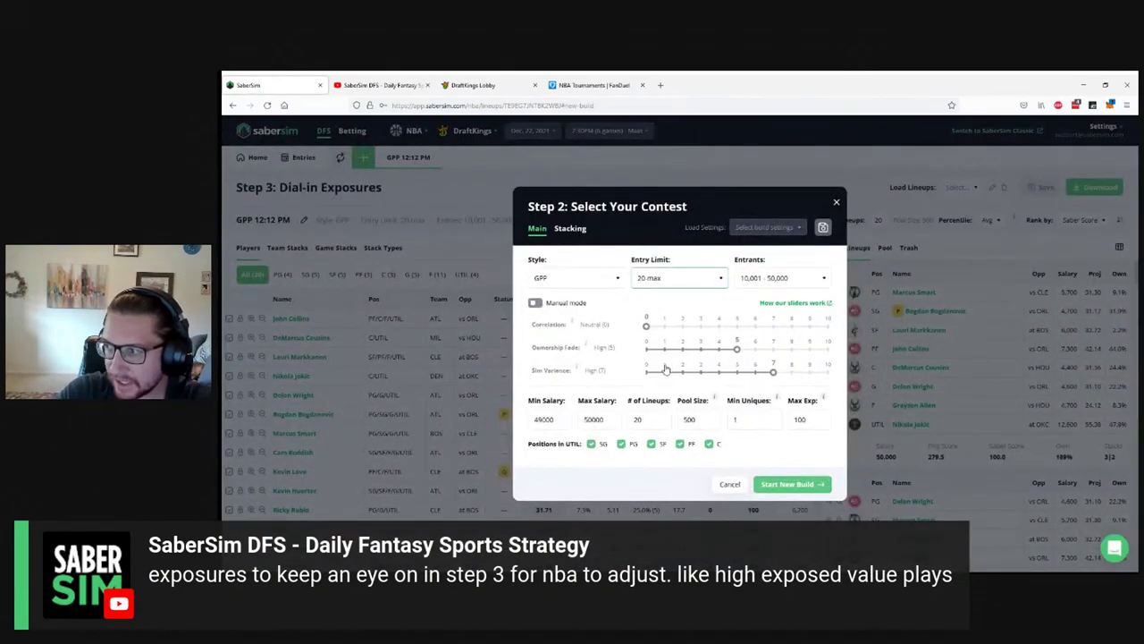
click(659, 354)
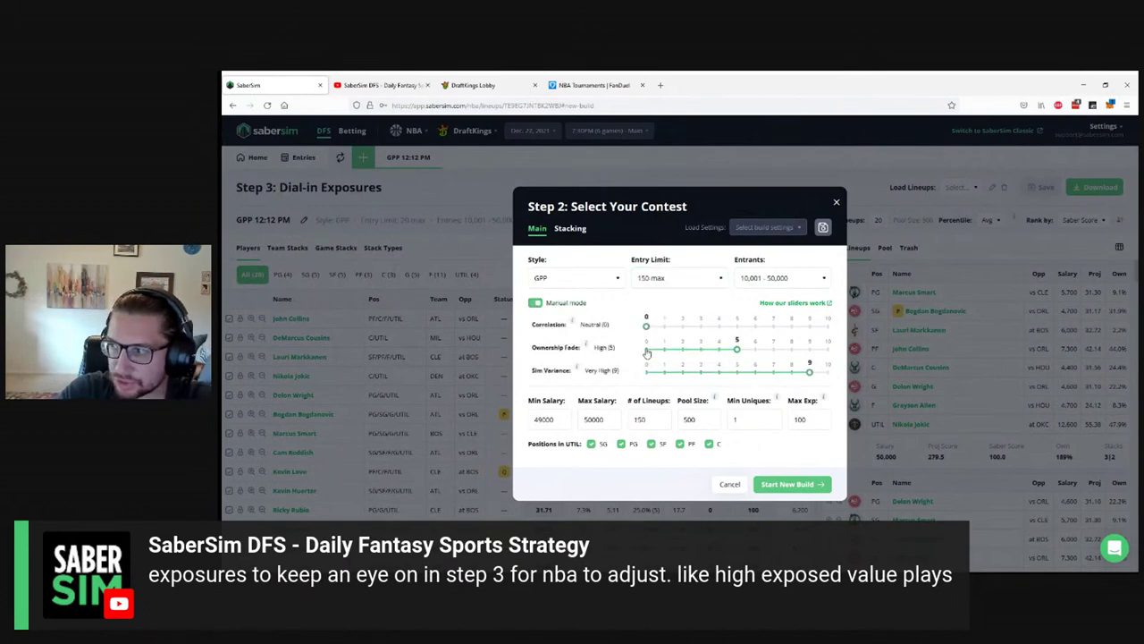
click(829, 375)
click(689, 419)
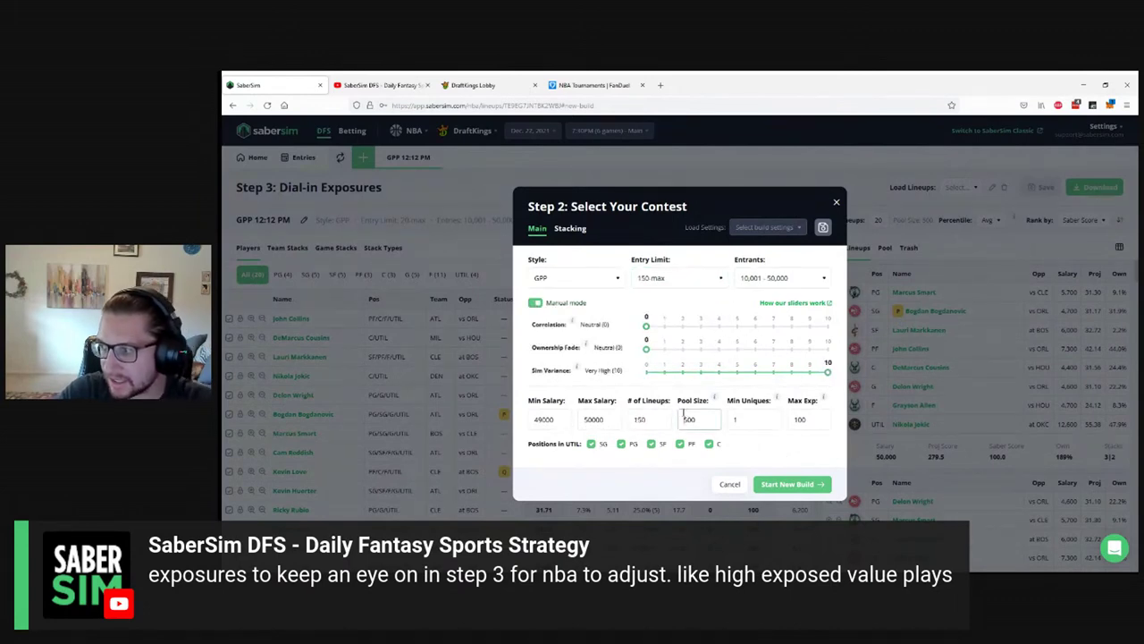
text(1)
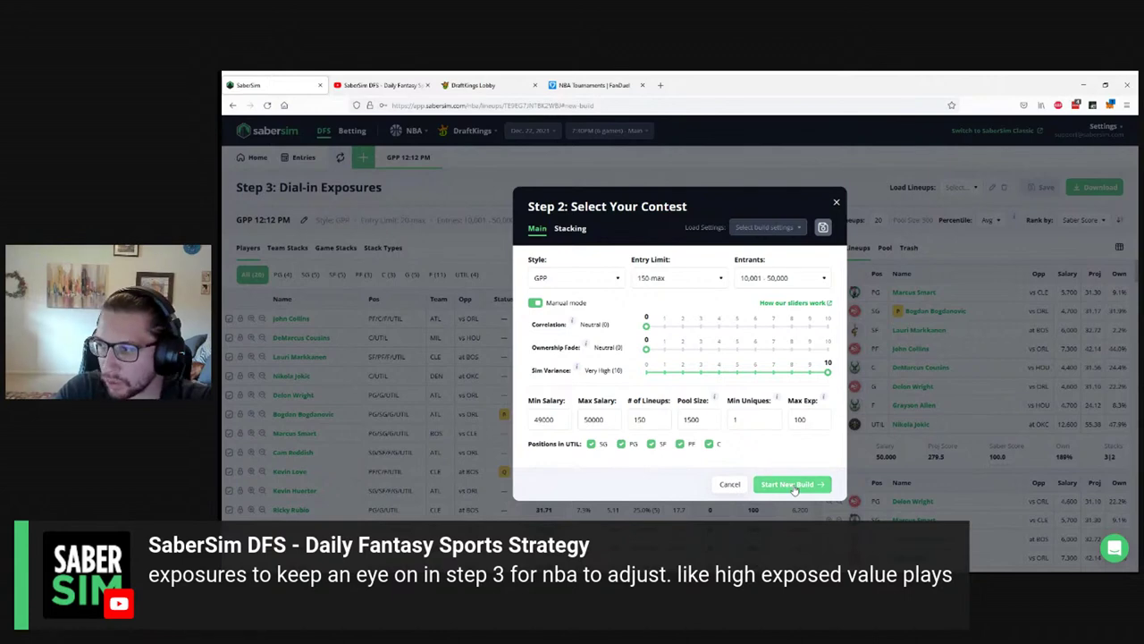
click(789, 483)
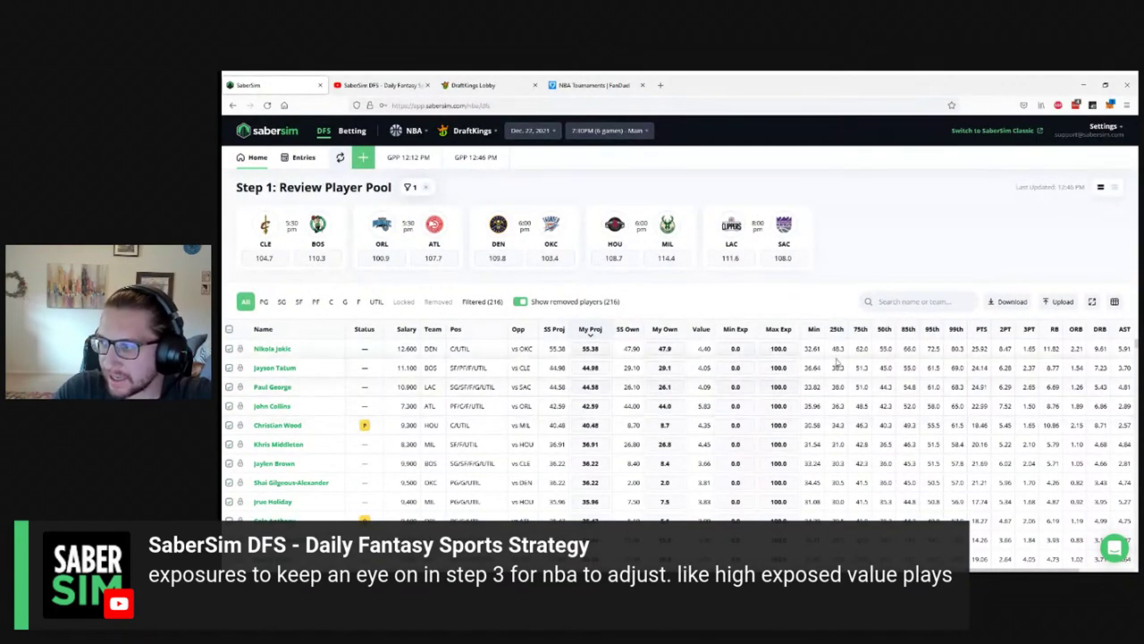
Step: Sort the player pool by Value descending and examine the value ratings of the highest value plays
click(700, 329)
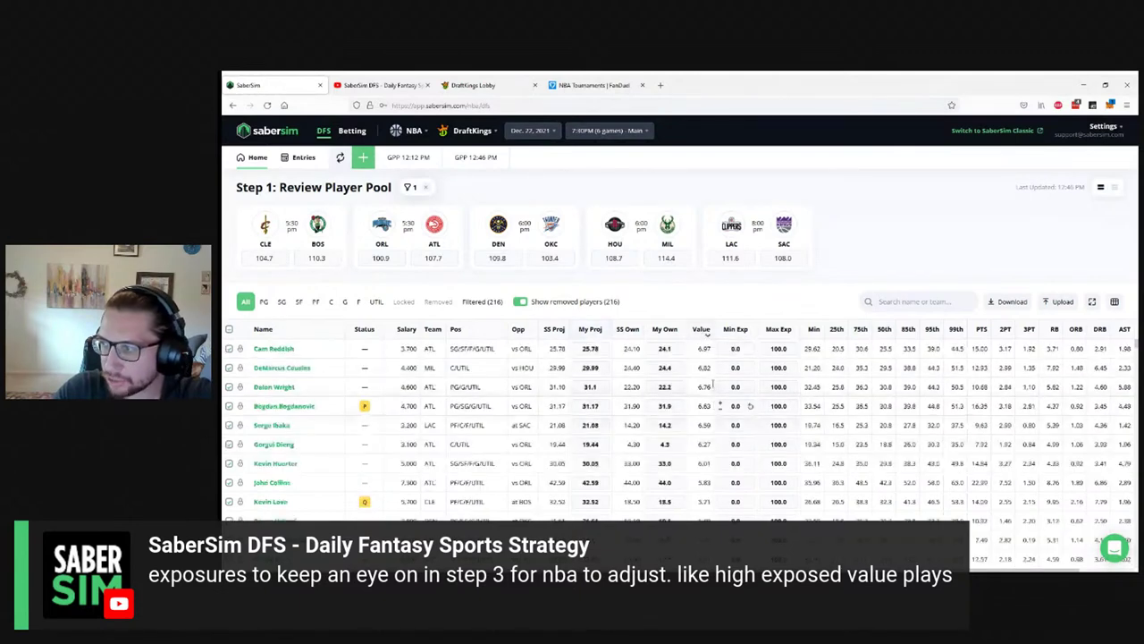
click(705, 350)
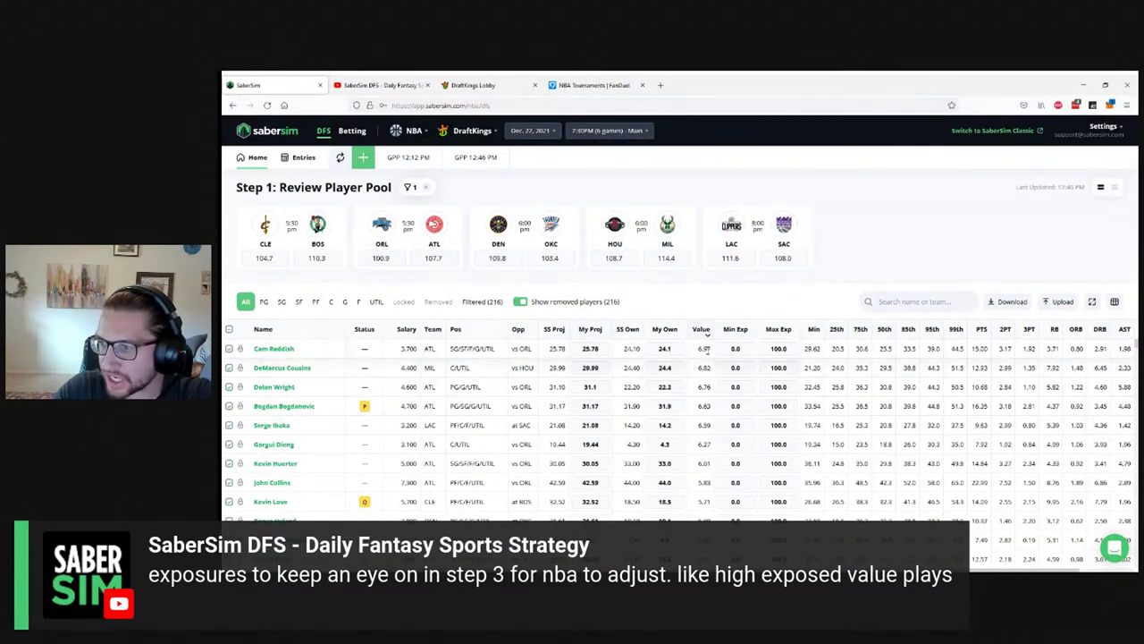
click(707, 368)
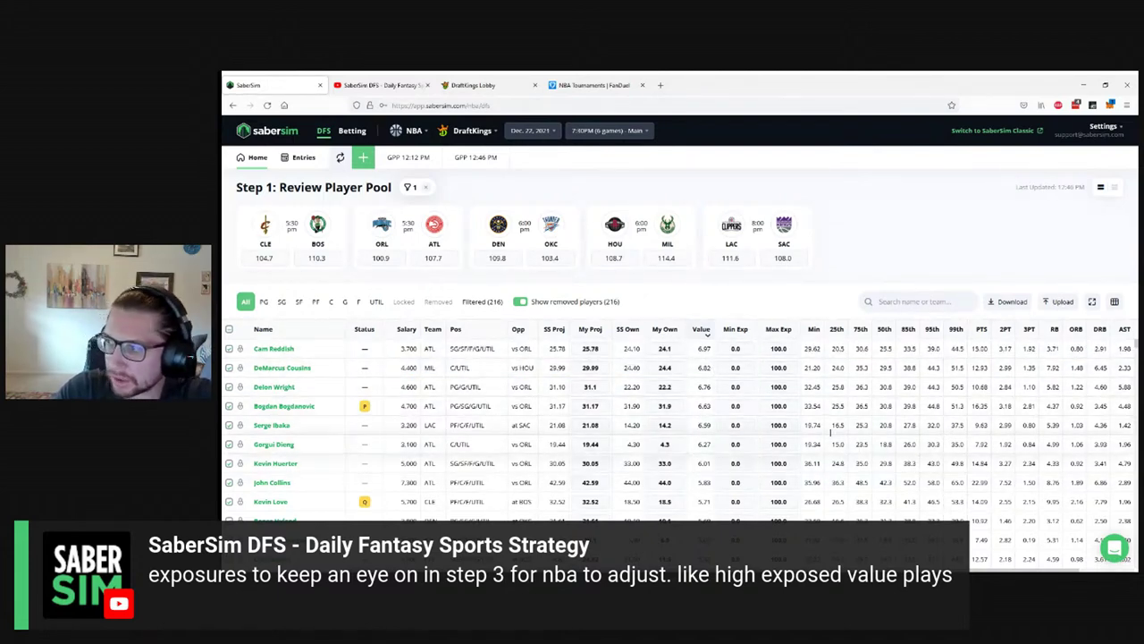
drag(694, 348, 712, 349)
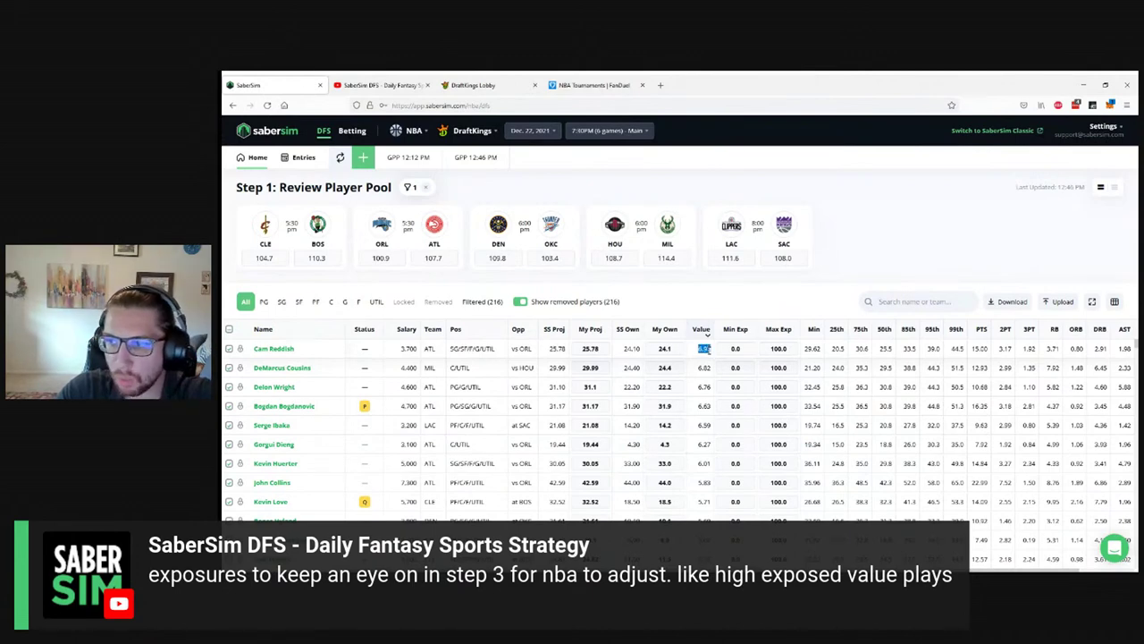
click(707, 351)
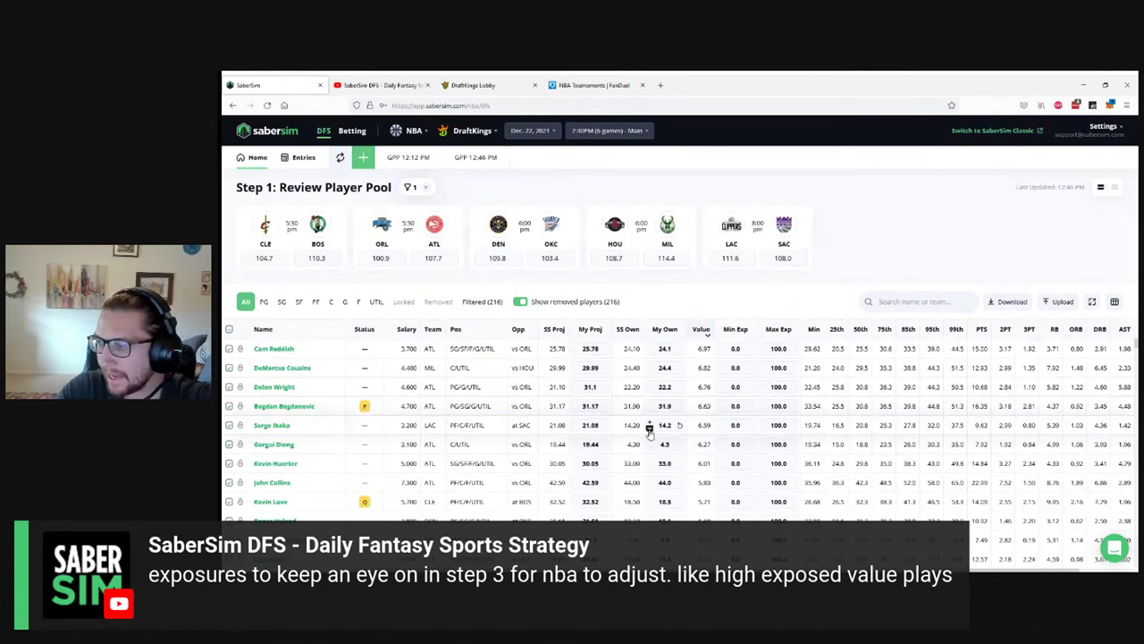
Step: Sort the player pool by My Proj again and examine Paul George's 85th percentile and John Collins's salary
click(590, 329)
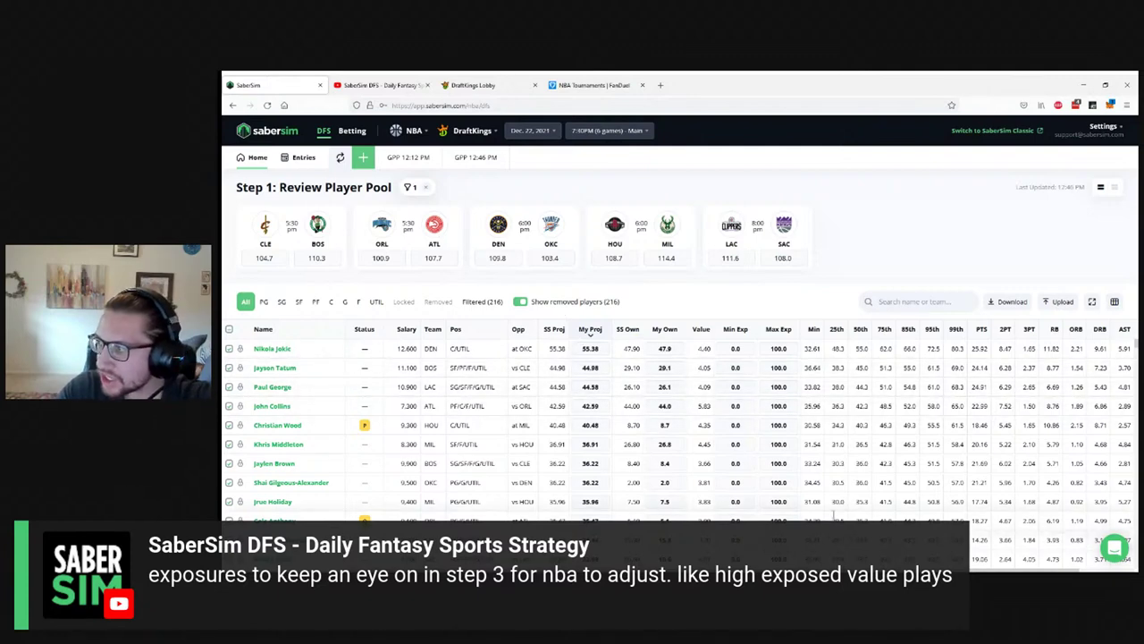
double_click(909, 387)
click(908, 399)
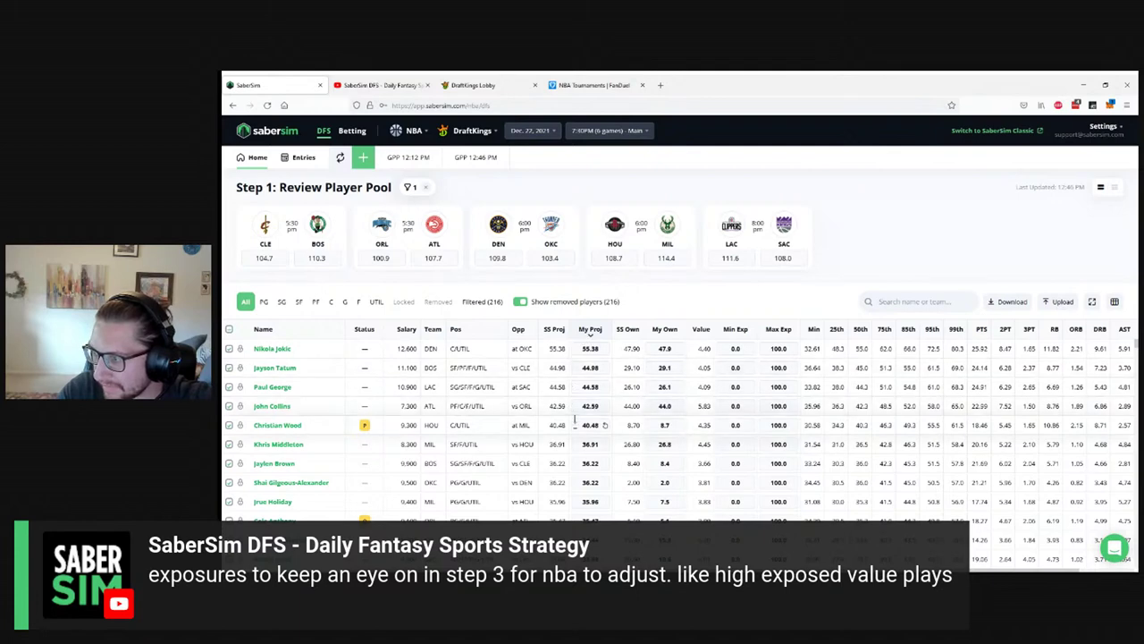
drag(400, 406, 417, 406)
click(417, 406)
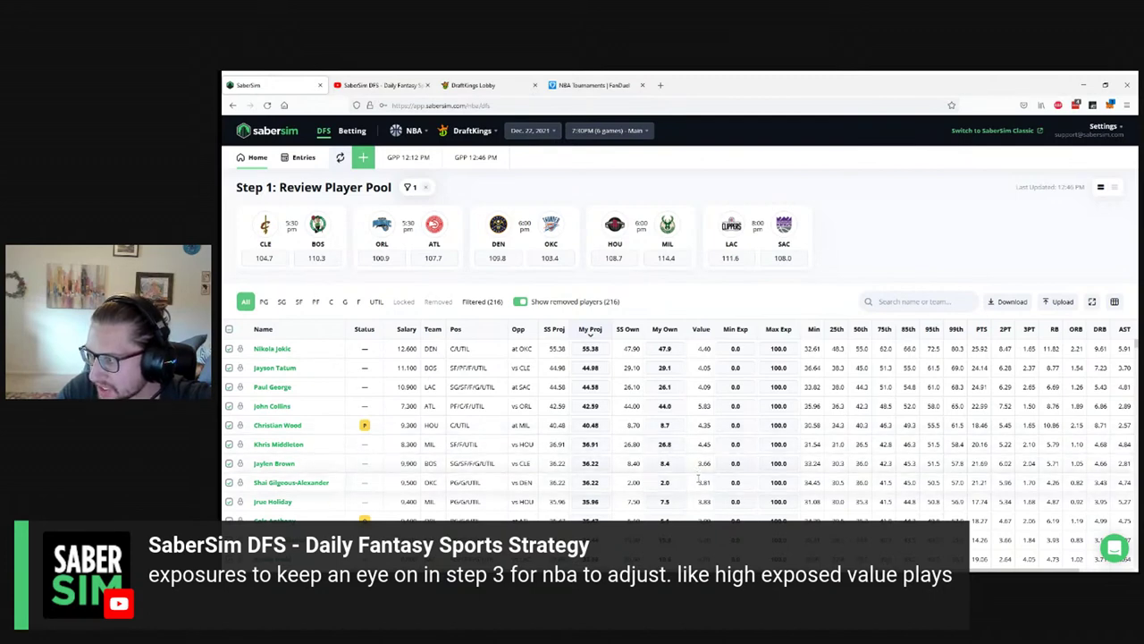
Step: Switch the NBA slate date to December 21, 2021
click(613, 133)
click(615, 134)
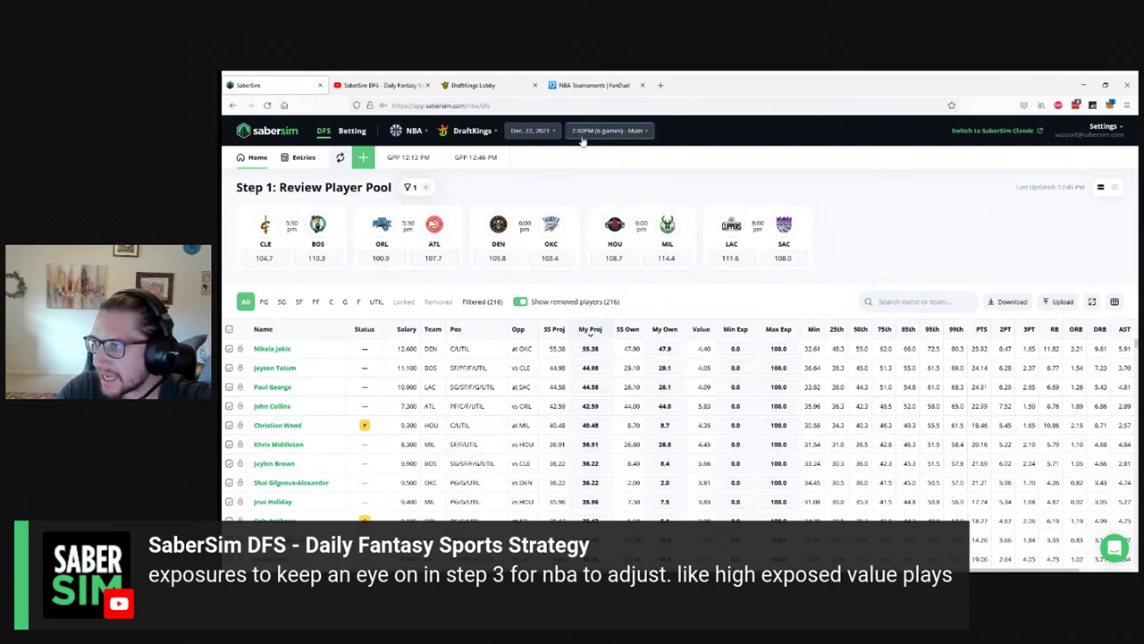
click(531, 130)
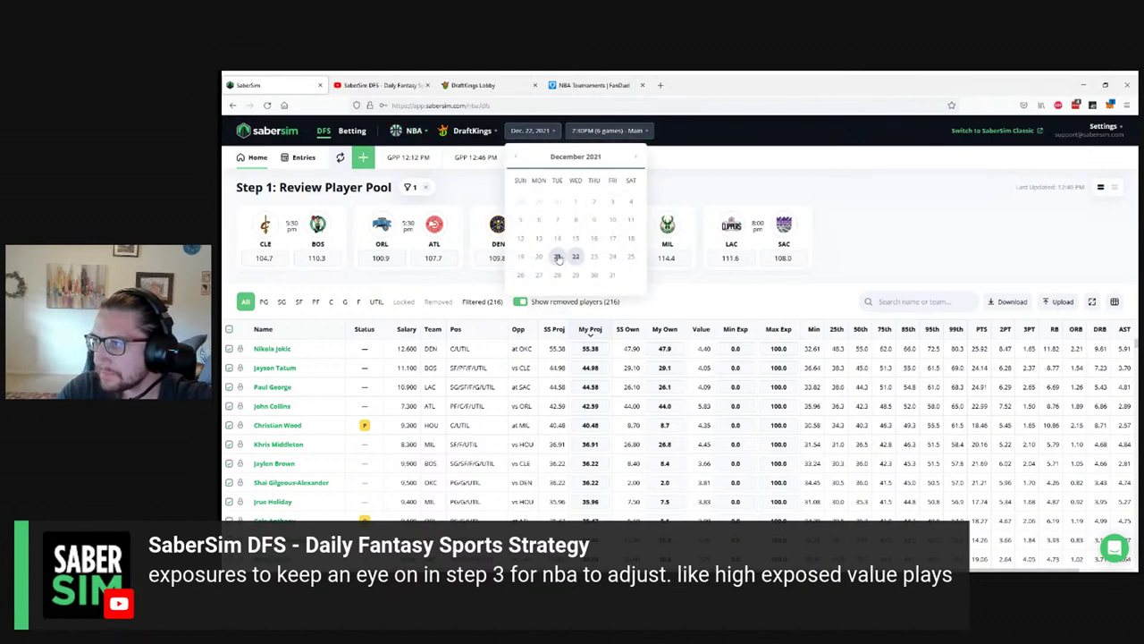
click(558, 256)
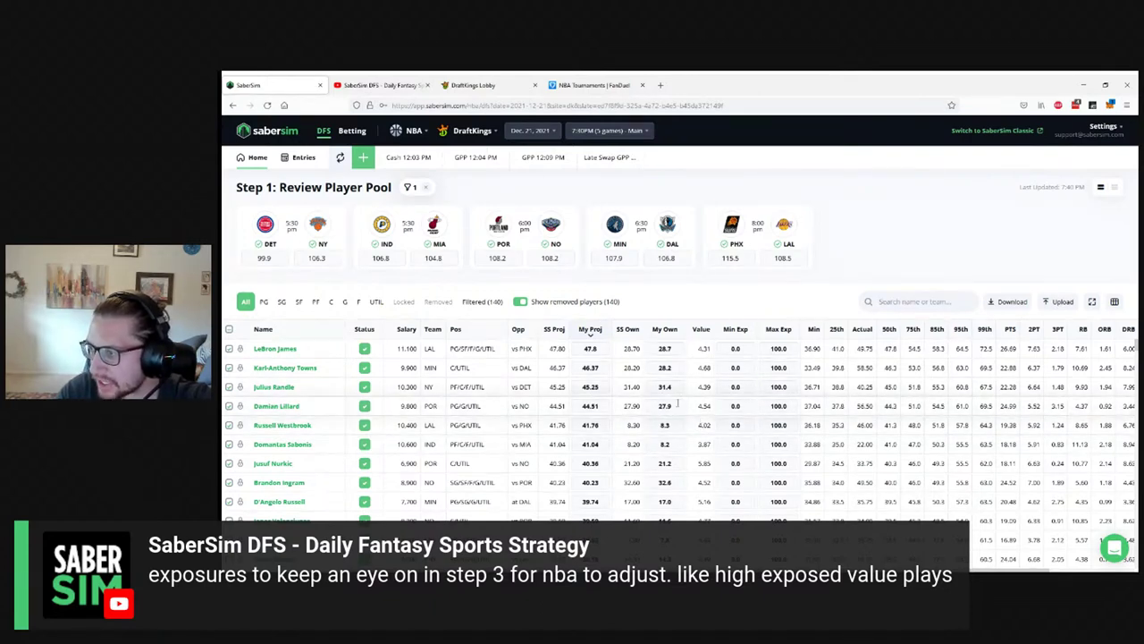
Step: Compare the projections and value ratings of Russell Westbrook, Damian Lillard and Julius Randle in the player pool
click(590, 406)
click(590, 425)
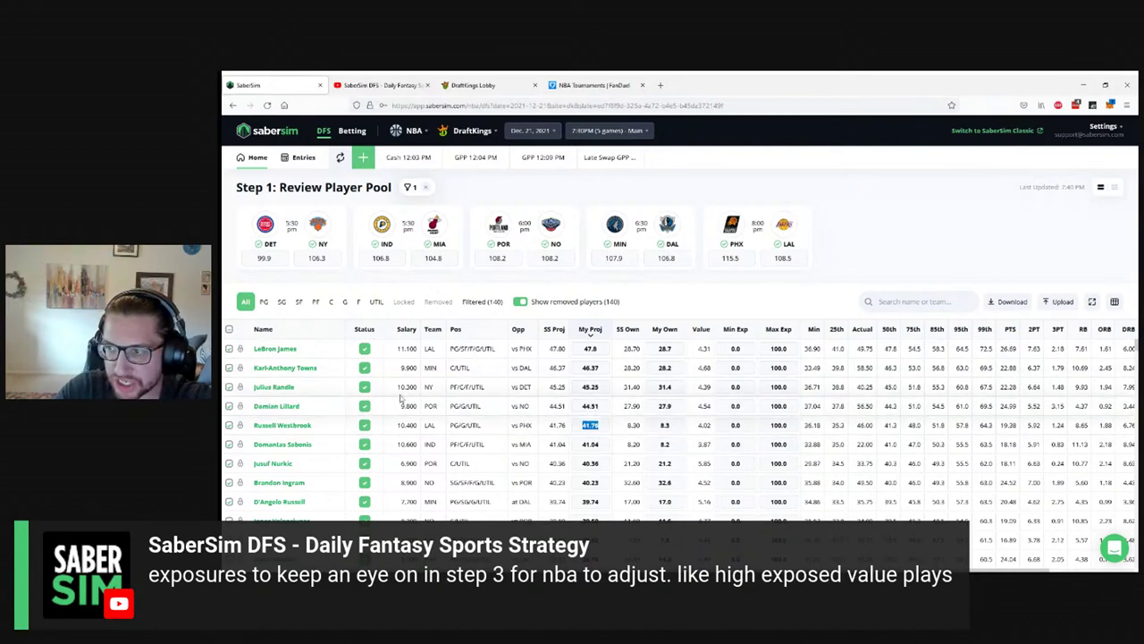
drag(691, 432, 709, 426)
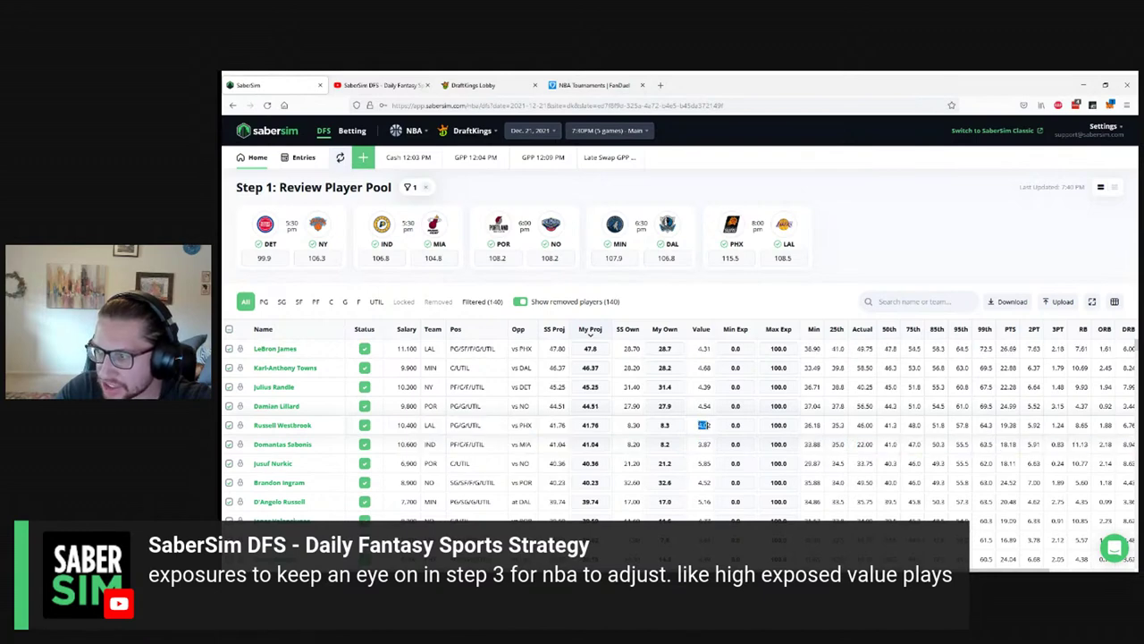
click(590, 405)
click(590, 386)
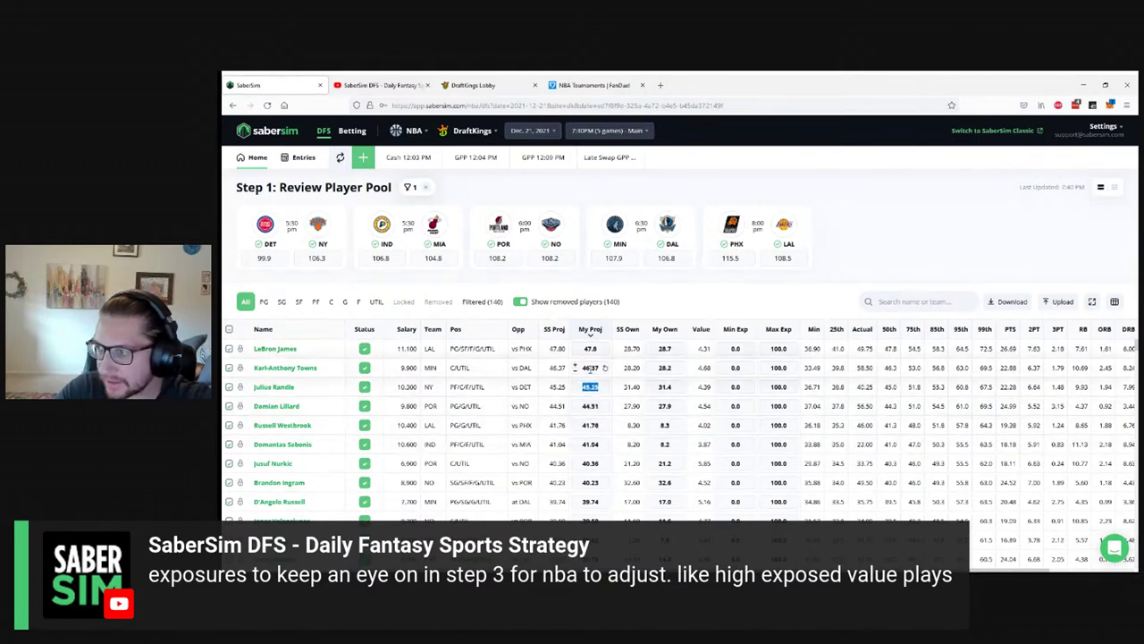
drag(666, 407, 704, 426)
click(705, 426)
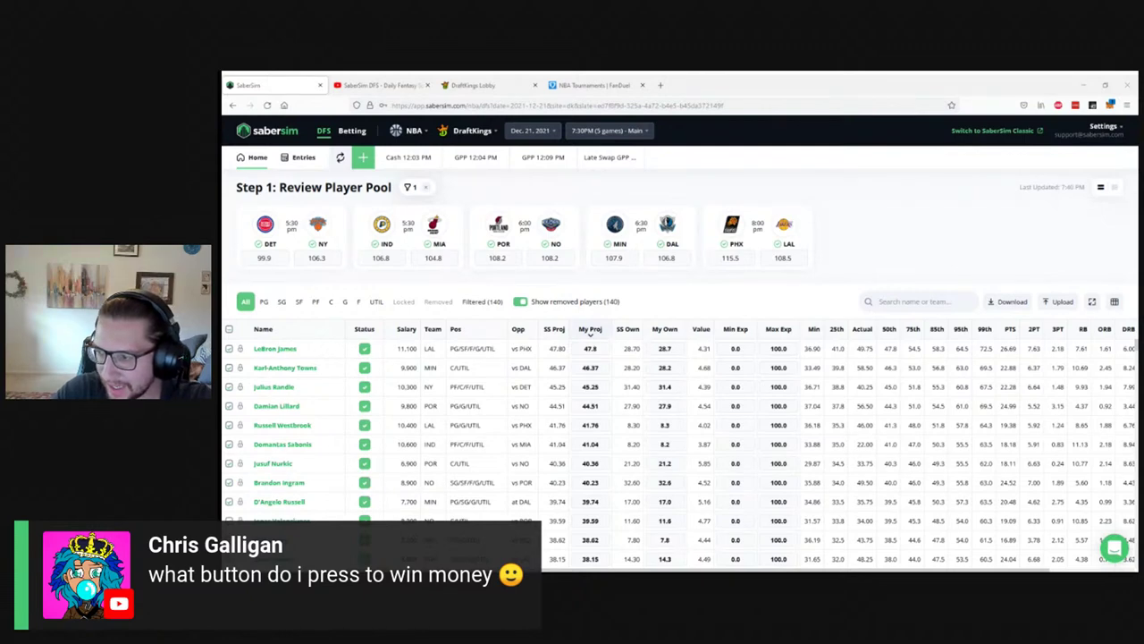
Step: Start a new GPP build for a 20-max contest with 10,001 - 50,000 entrants and 20 lineups
click(365, 159)
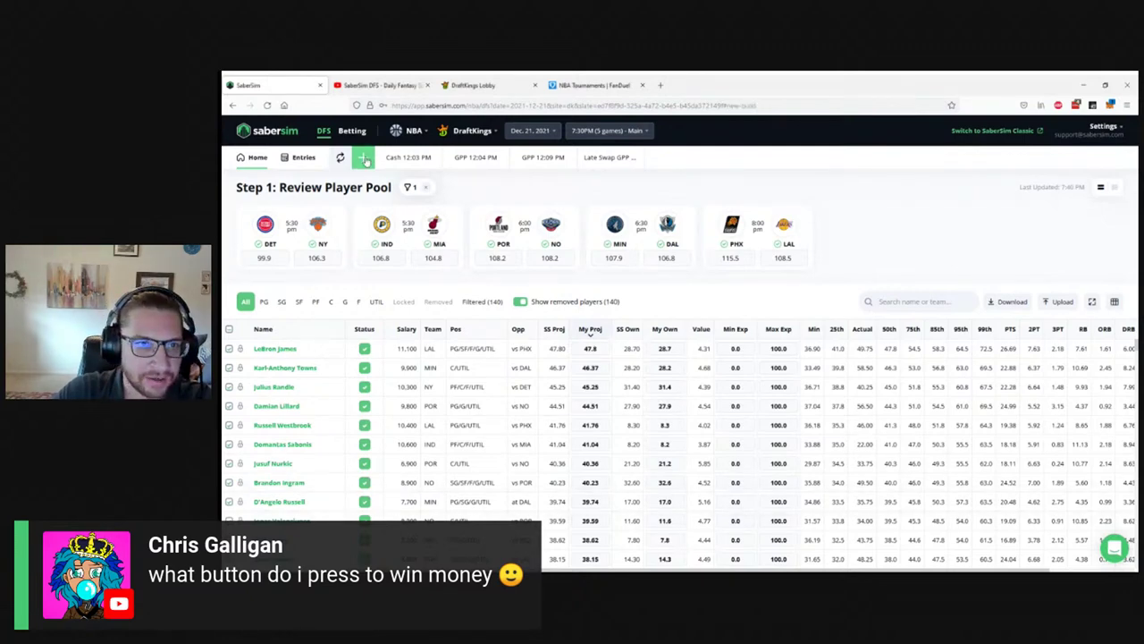
click(366, 179)
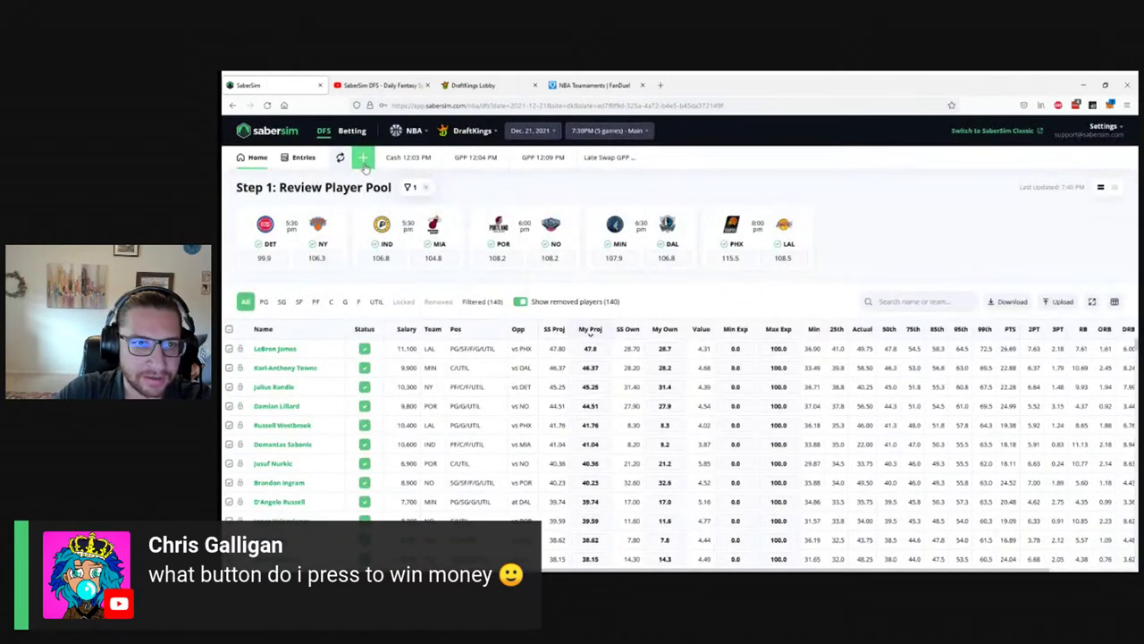
click(365, 159)
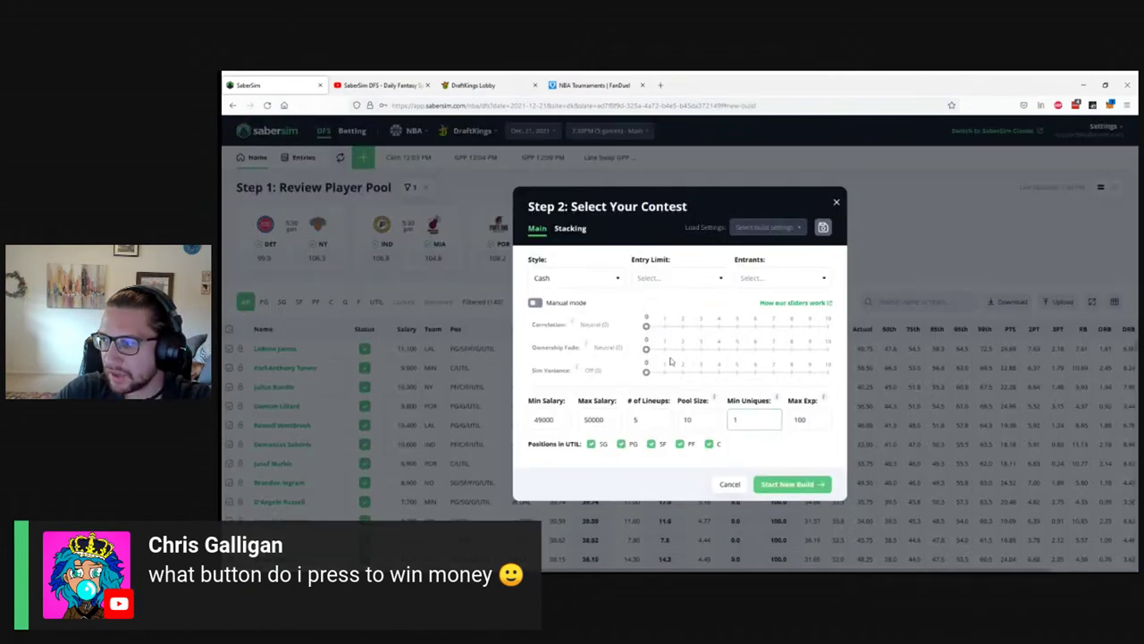
click(590, 281)
click(587, 302)
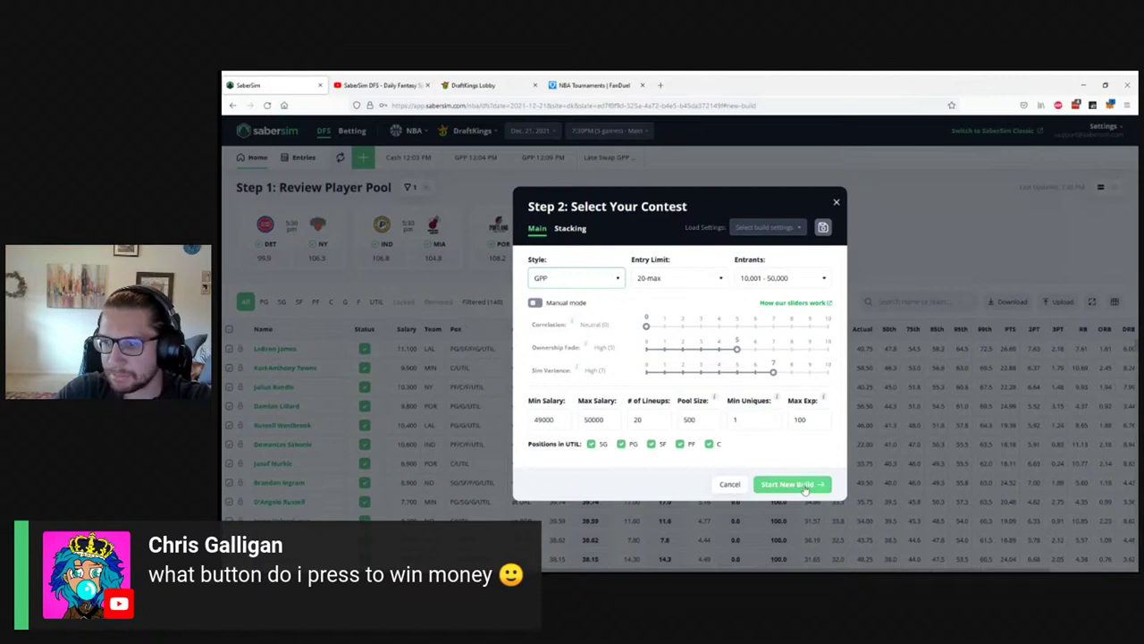
click(805, 488)
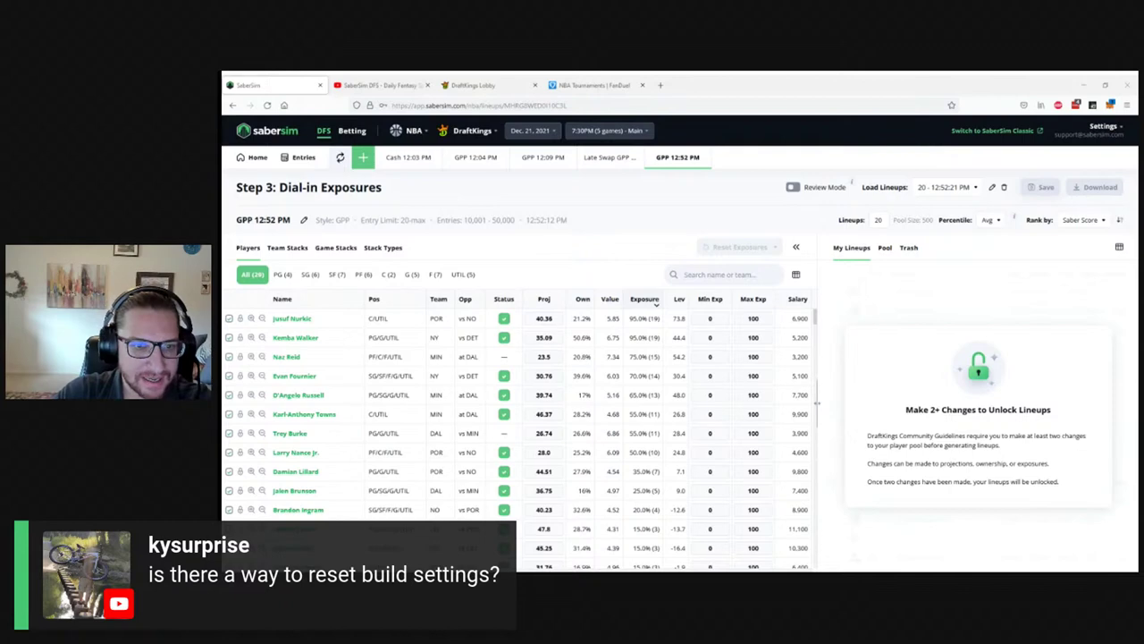
Step: In the settings for another new build, enable manual mode and set Ownership Fade to 2 and Sim Variance to 4
click(363, 157)
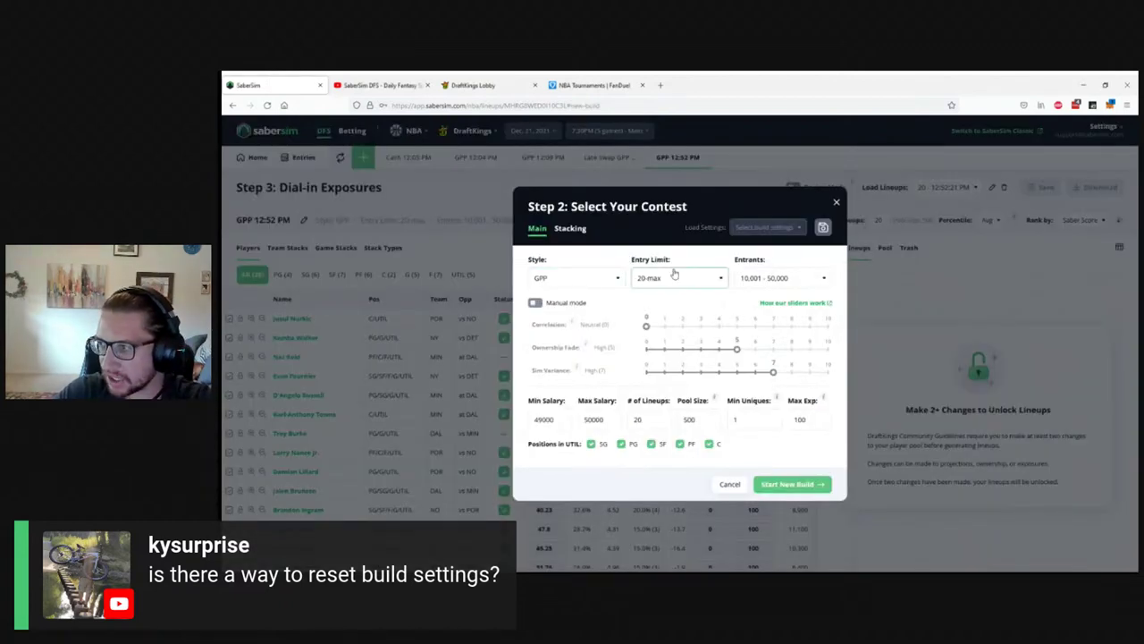
click(672, 277)
click(563, 305)
click(563, 305)
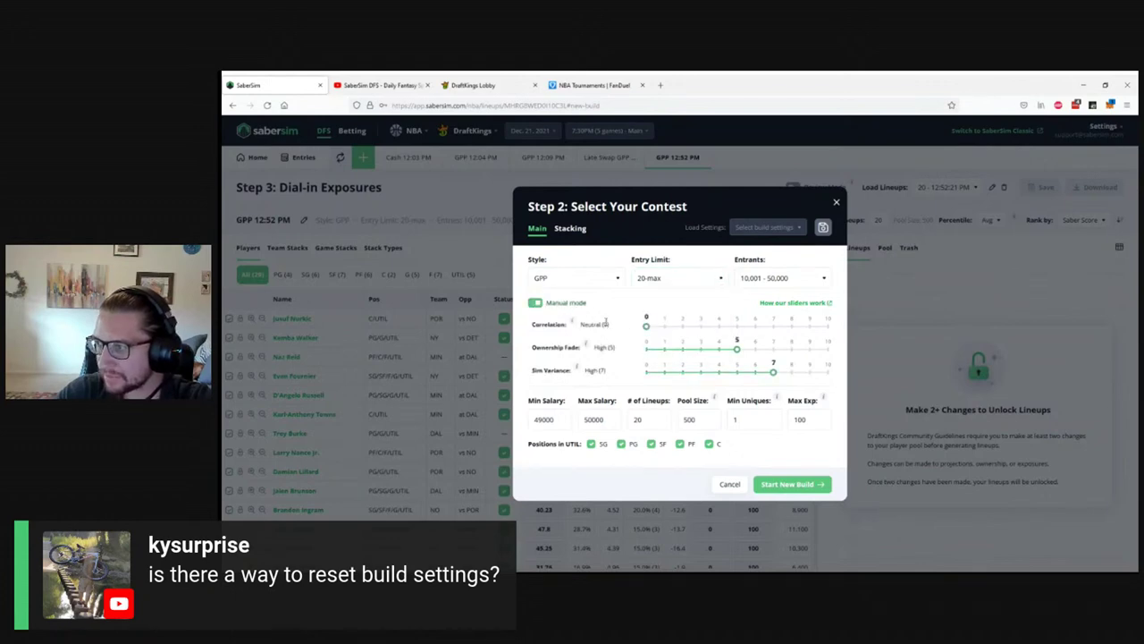
click(682, 348)
click(719, 371)
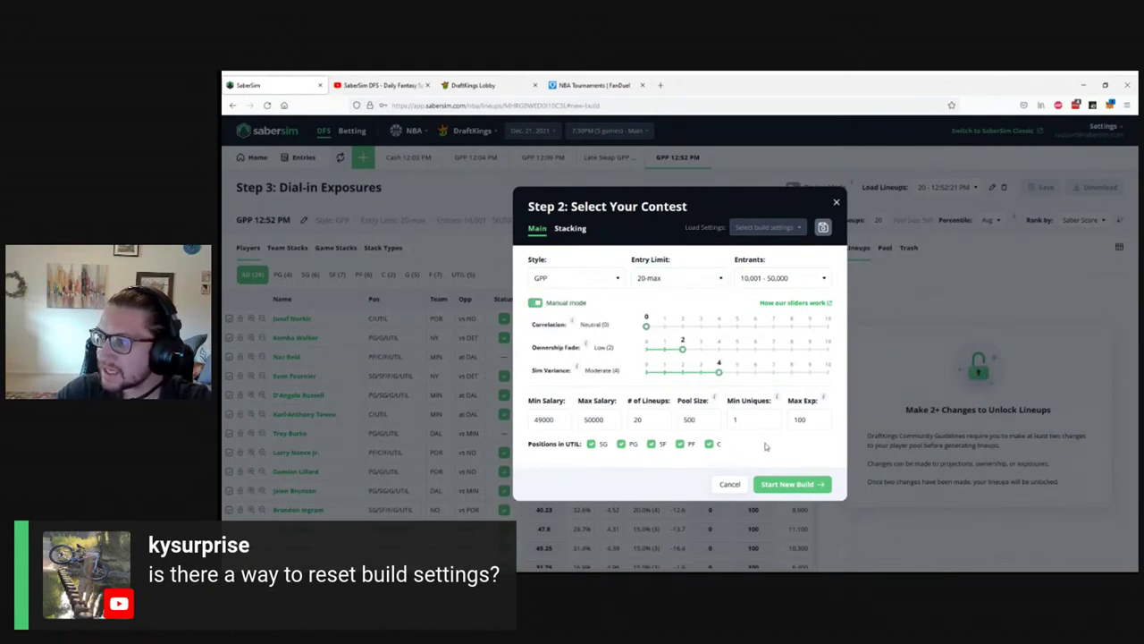
Step: Reset the build sliders by reselecting 10,001 - 50,000 entrants and switching the entry limit to 150-max and back to 20-max
click(769, 278)
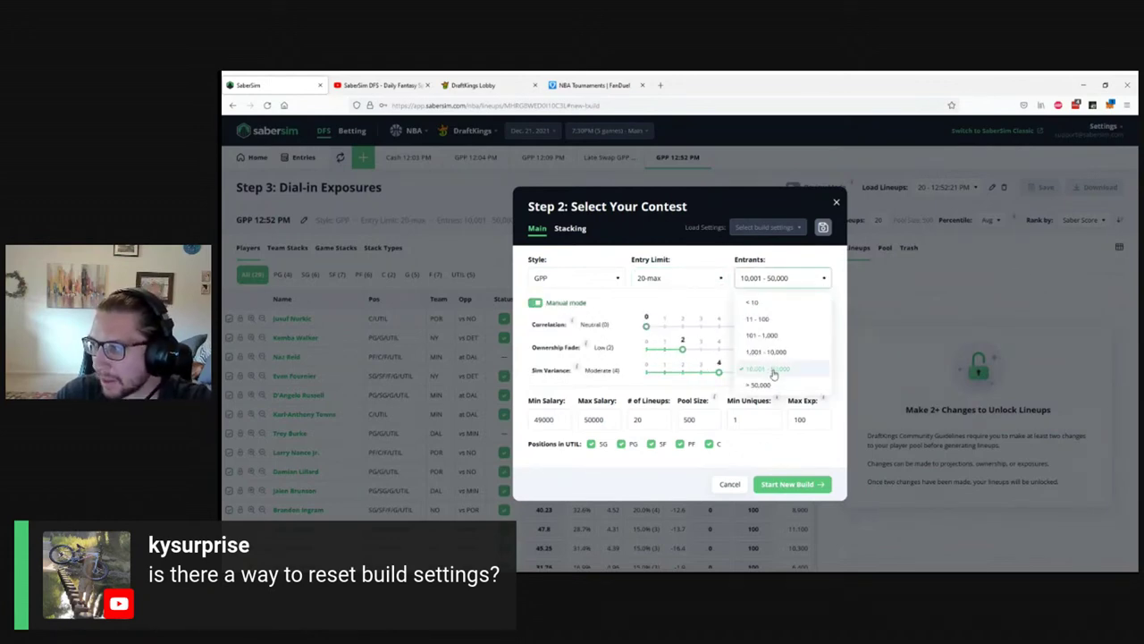
click(765, 374)
click(680, 278)
click(658, 346)
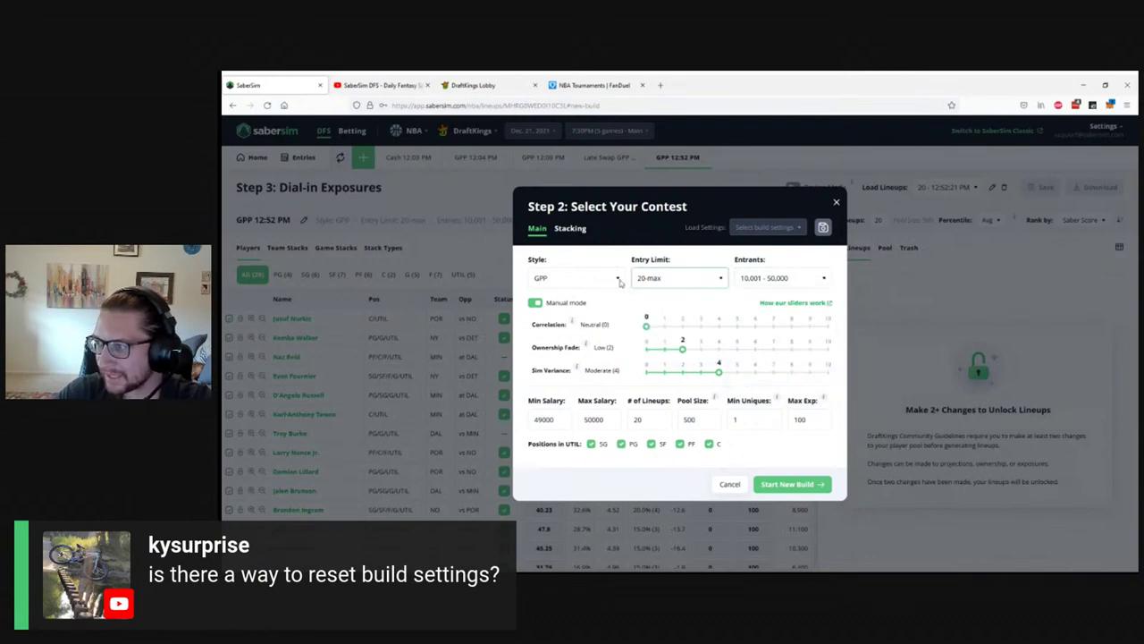
click(670, 283)
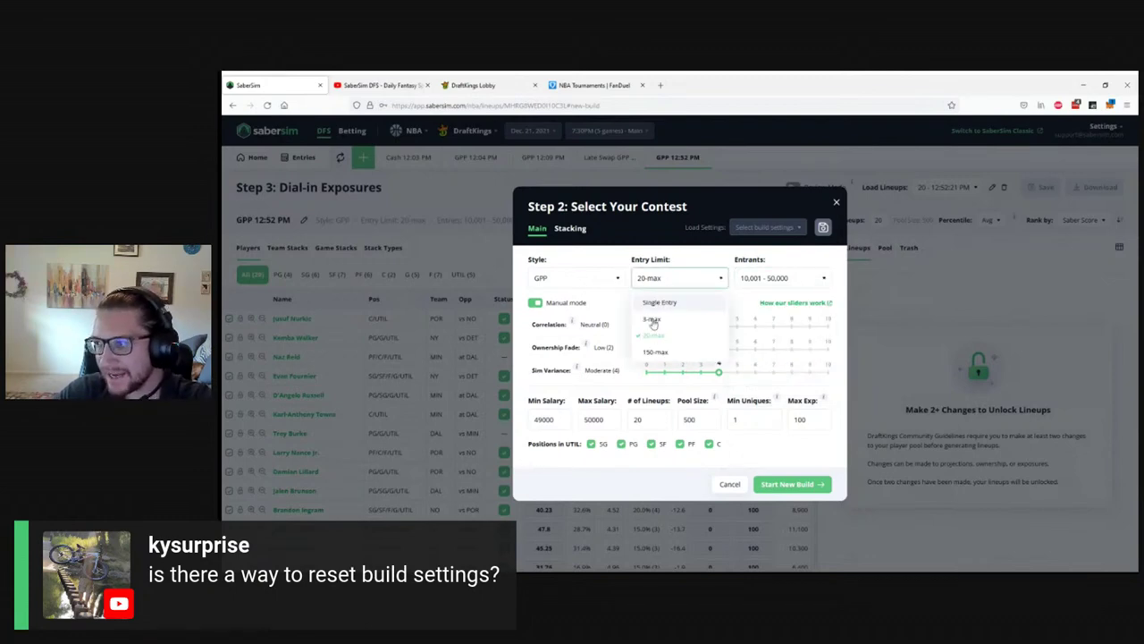
click(659, 364)
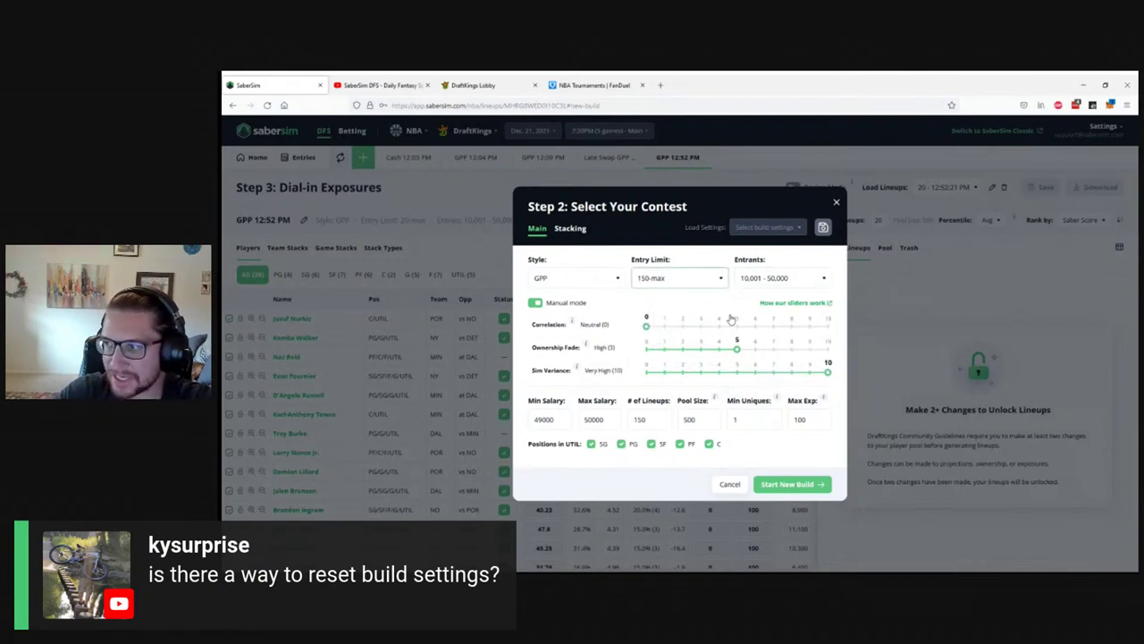
click(677, 278)
click(694, 344)
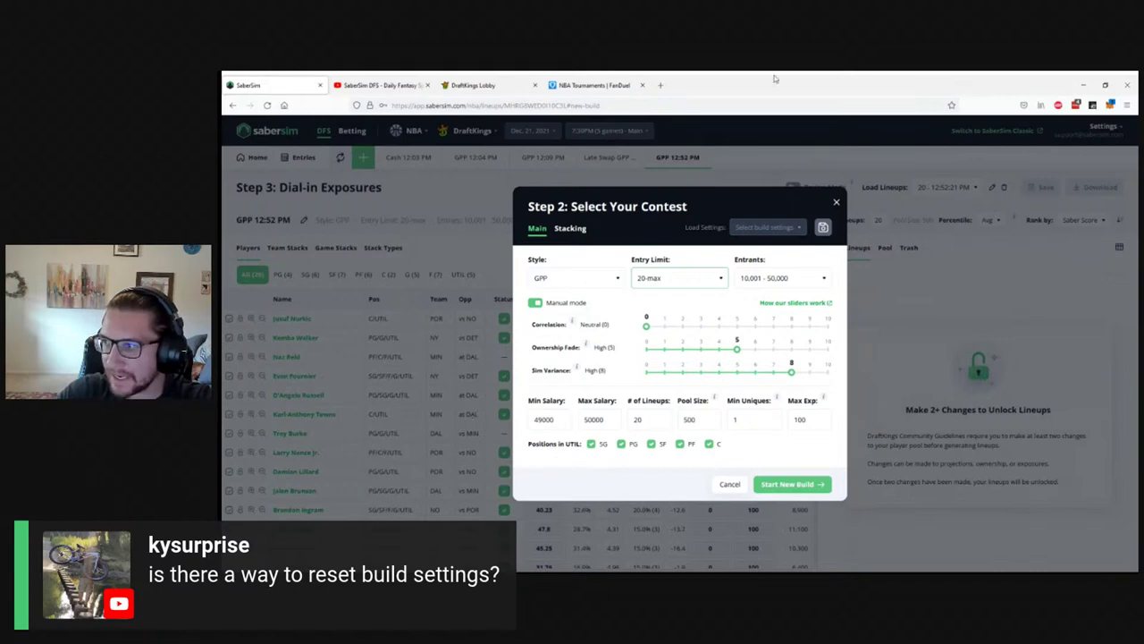
Step: Add two stacking rules of at least 3 players from the same team, delete all rules and leave the build settings
click(571, 228)
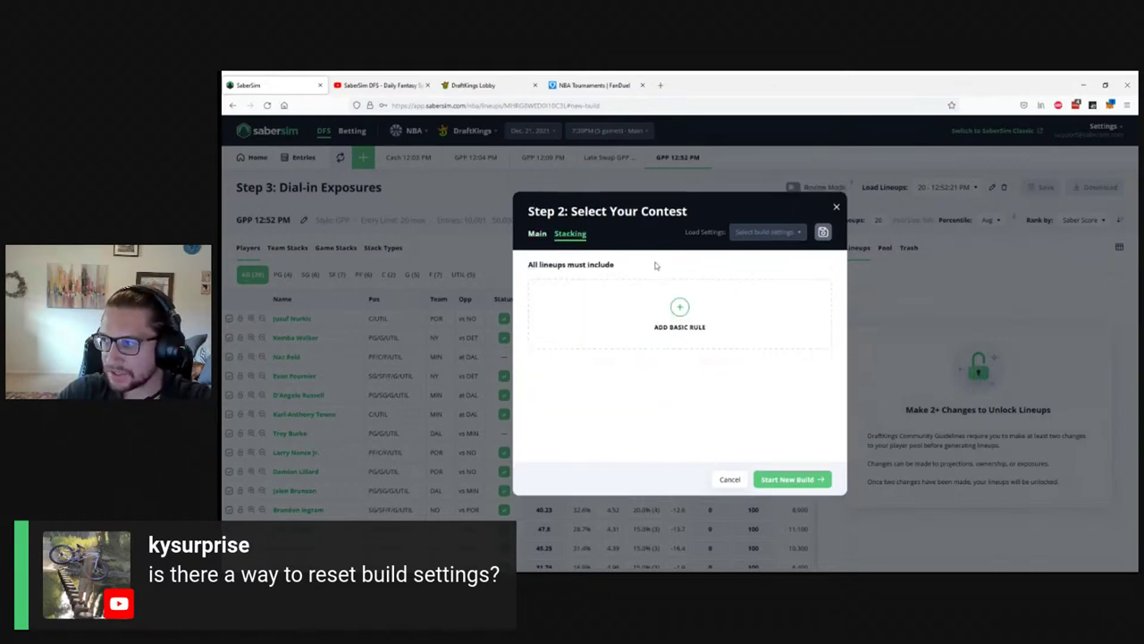
click(679, 307)
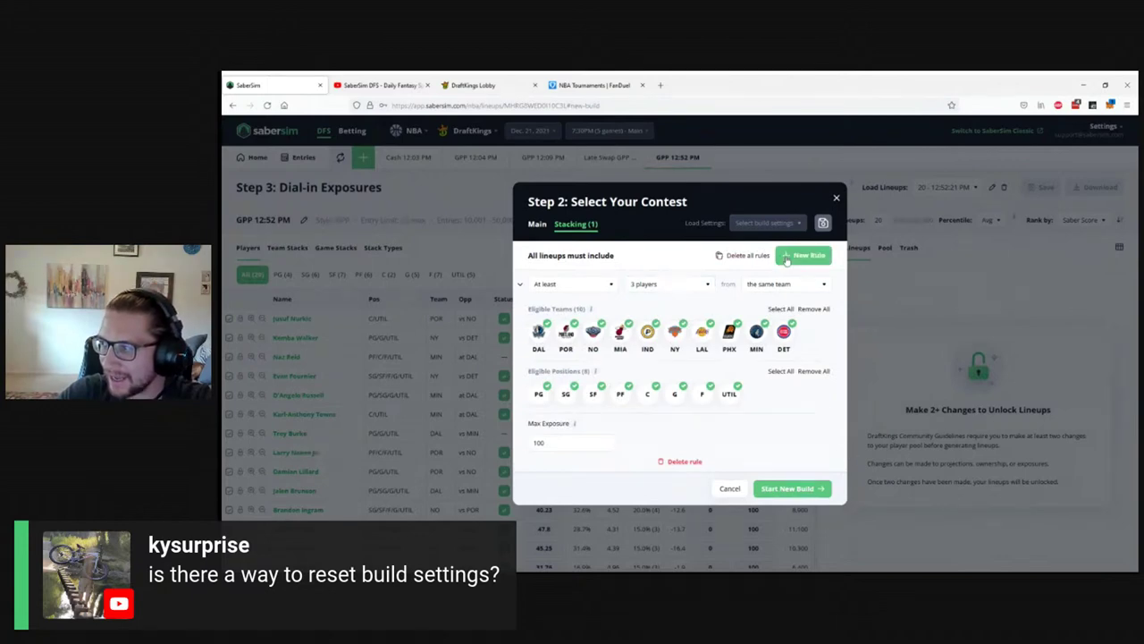
click(803, 255)
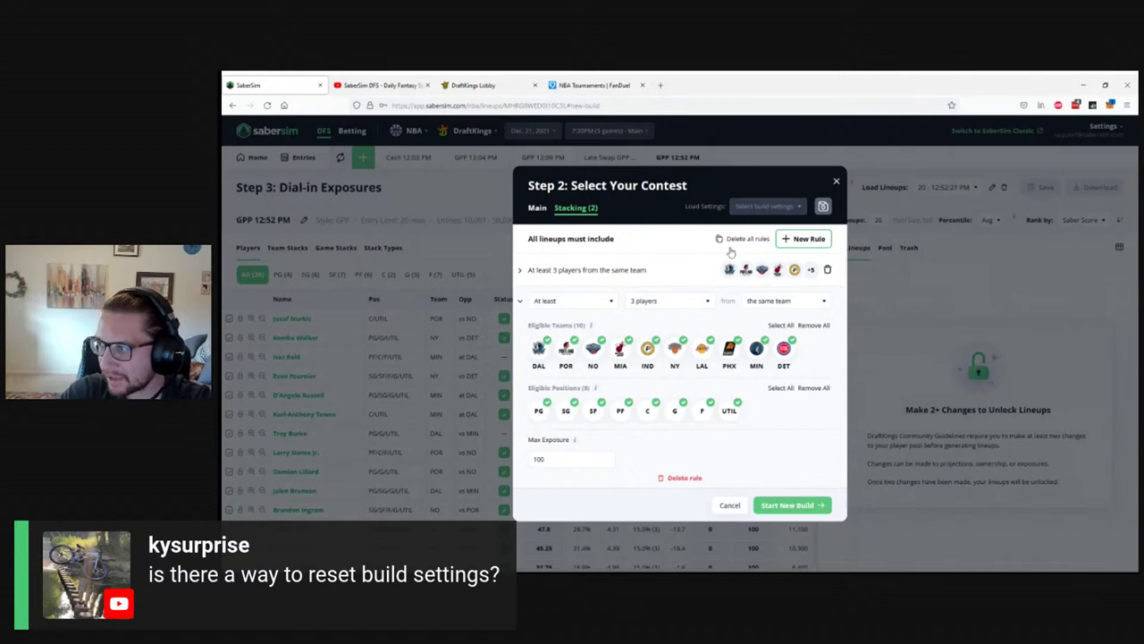
click(733, 240)
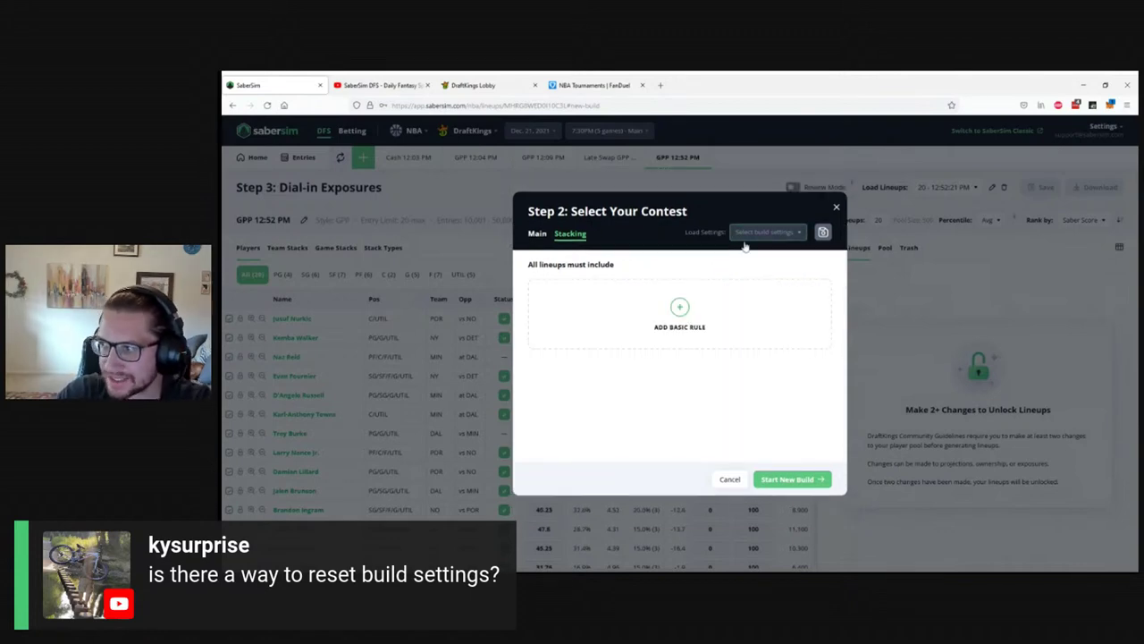
click(259, 161)
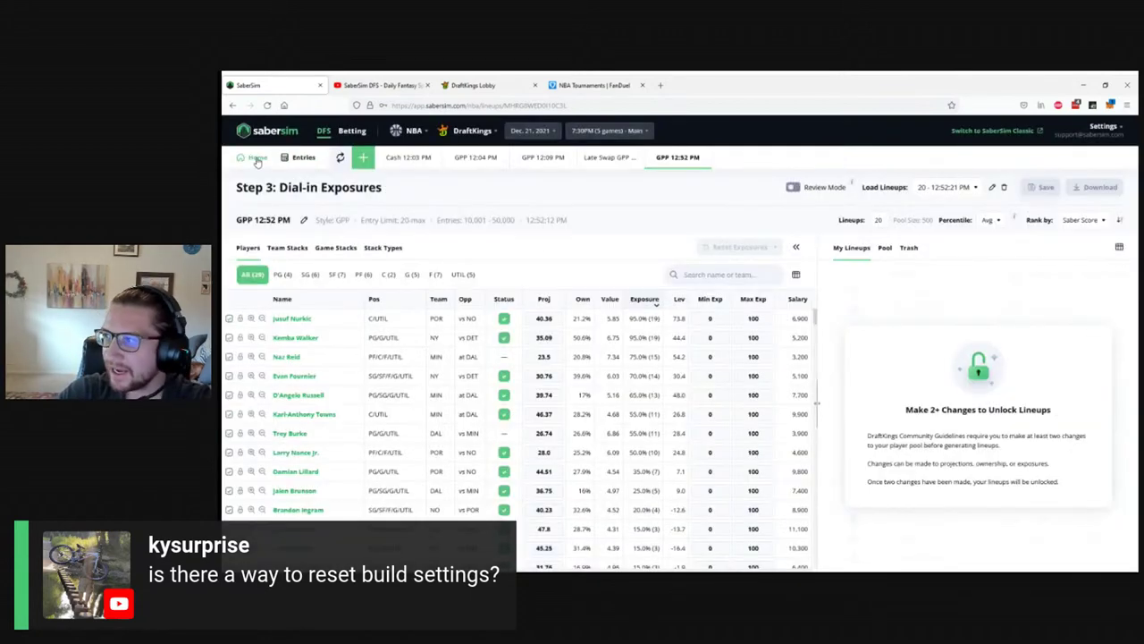
Step: Set Jusuf Nurkic's maximum exposure to 40 and D'Angelo Russell's to 4, and reset all exposures
click(752, 319)
text(40)
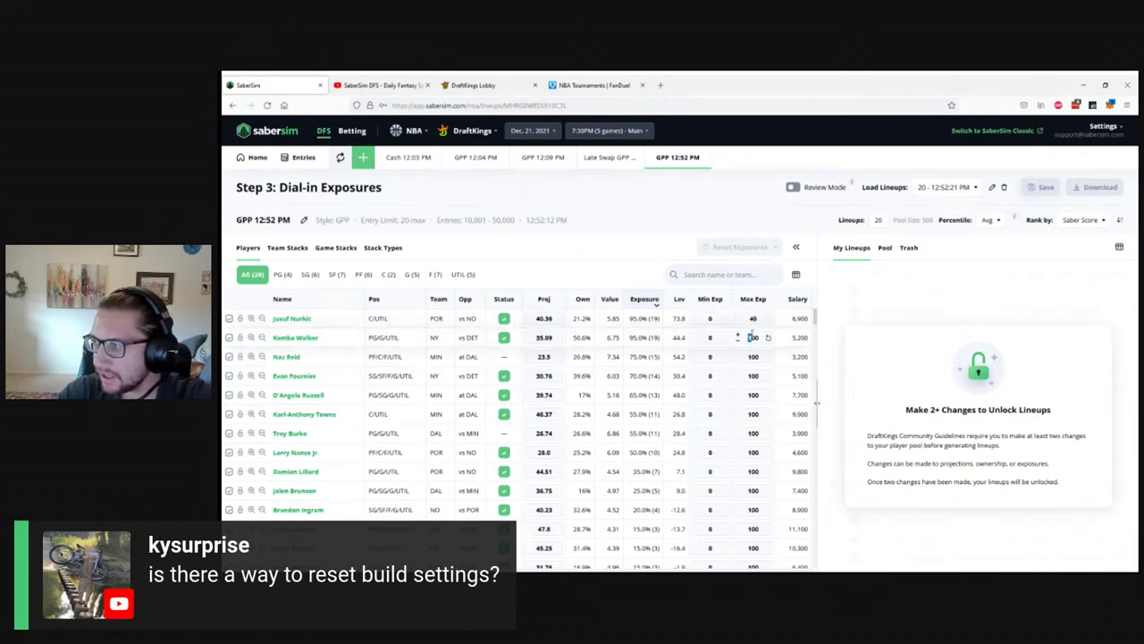
click(749, 337)
text(0)
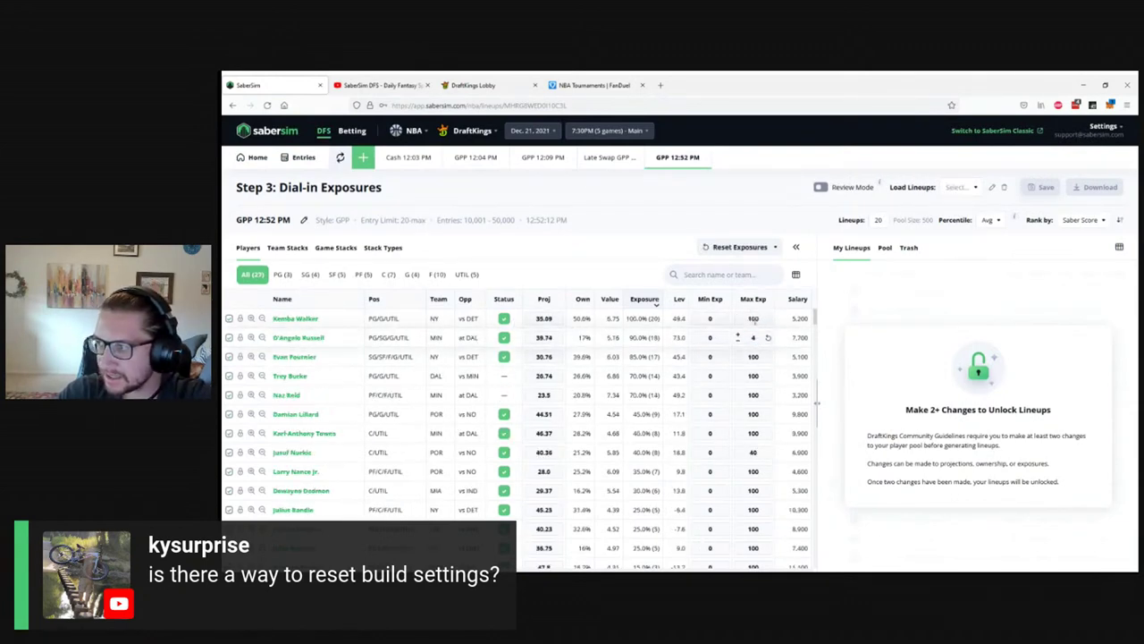
key(Return)
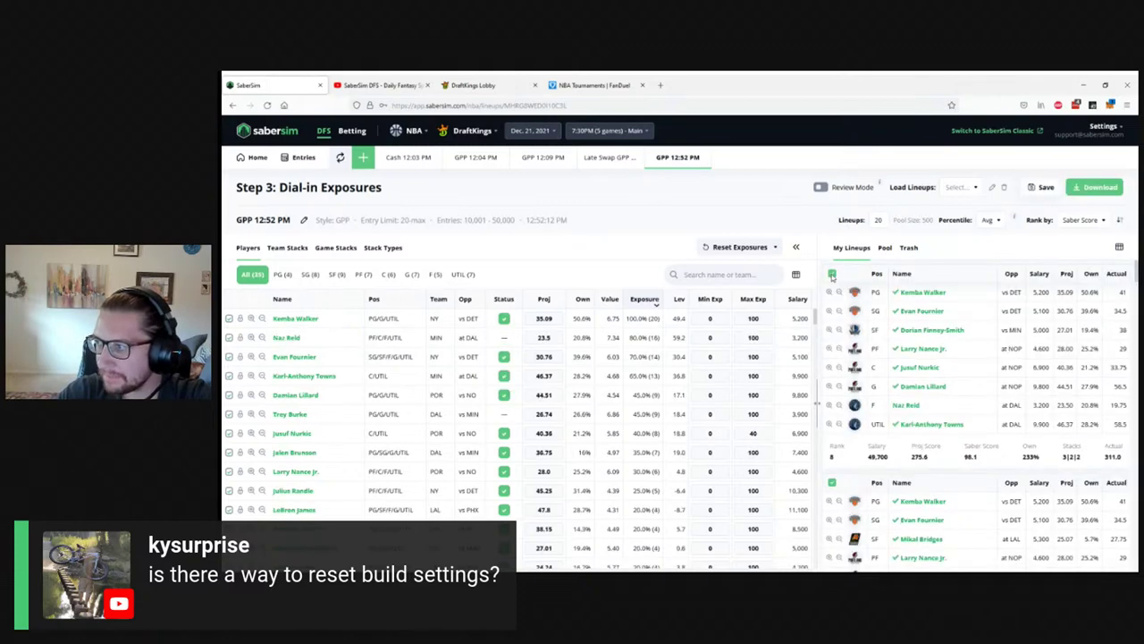
click(740, 246)
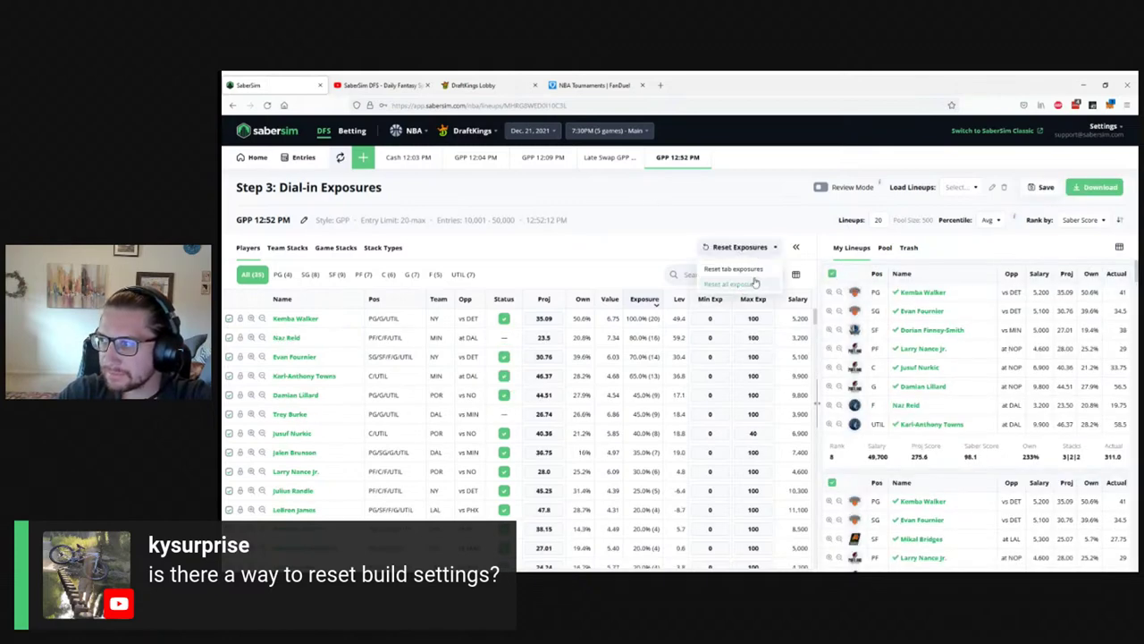
click(753, 284)
Step: In the home player pool, set My Proj to 43 for Karl-Anthony Towns and 44 for Jusuf Nurkic
click(251, 156)
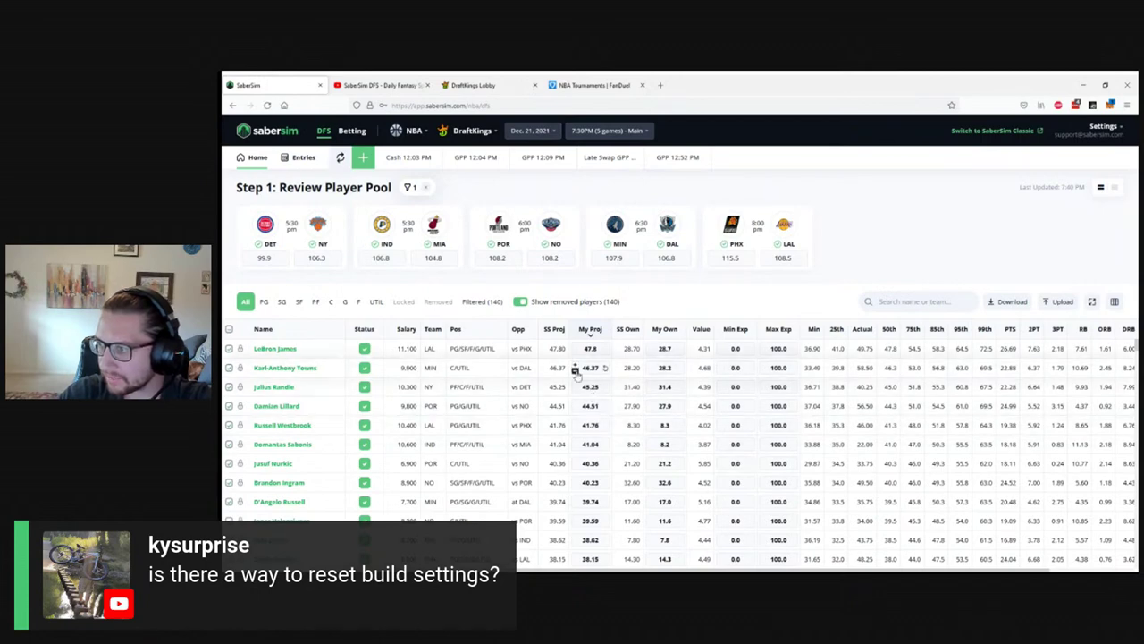
click(588, 368)
text(43)
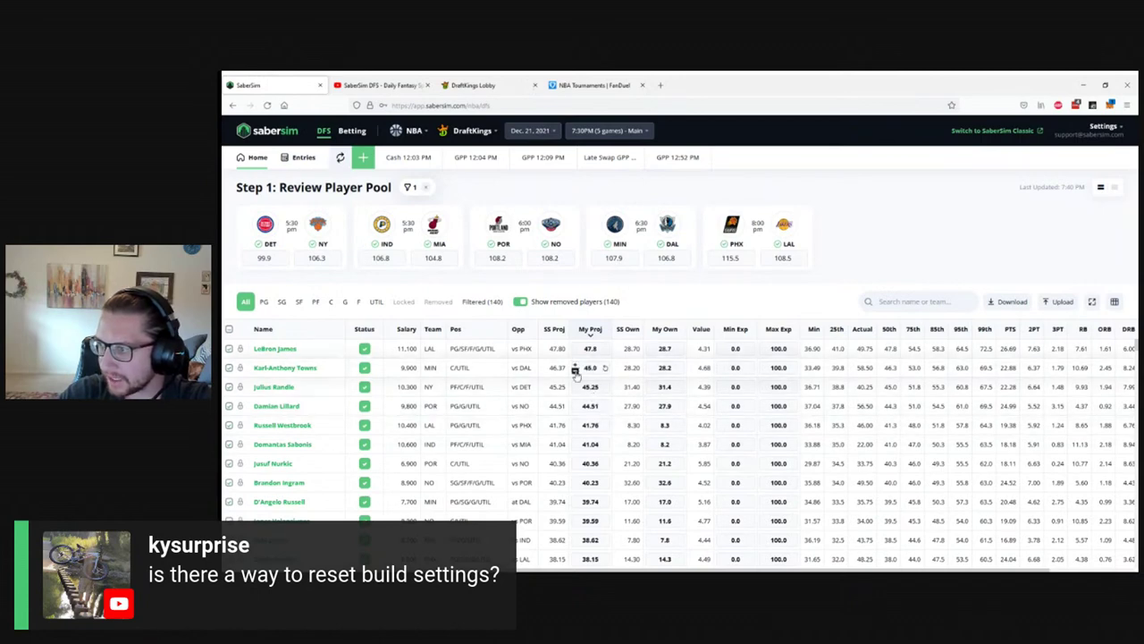
key(Return)
click(575, 462)
text(44)
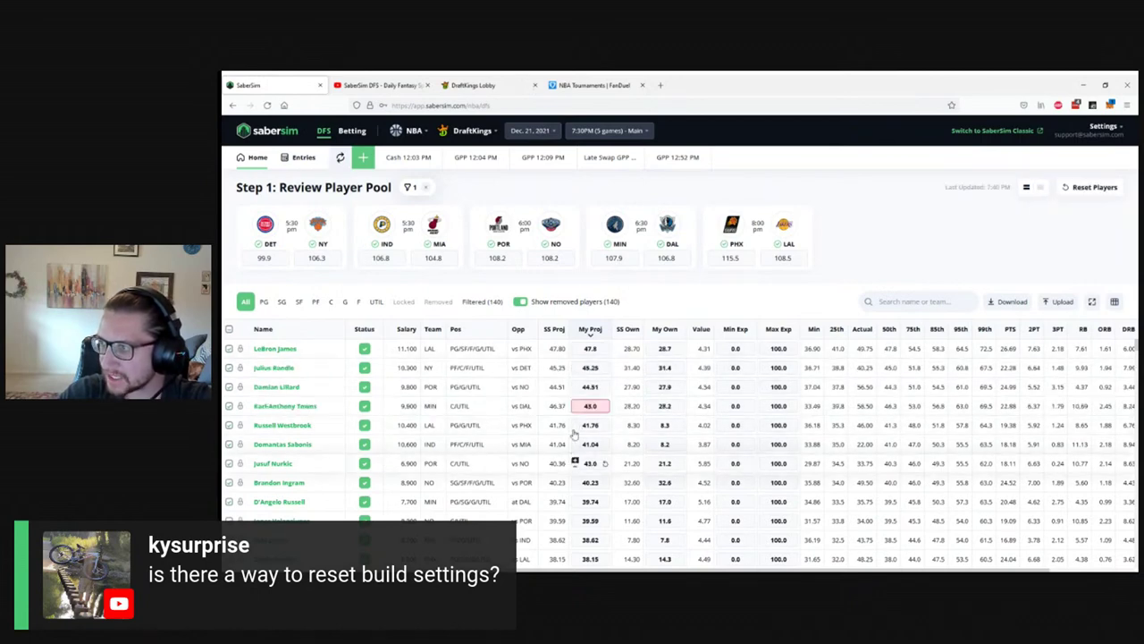
key(Return)
Step: Set Minnesota's projected team total to 107.3 and reset all game and player projections
click(598, 257)
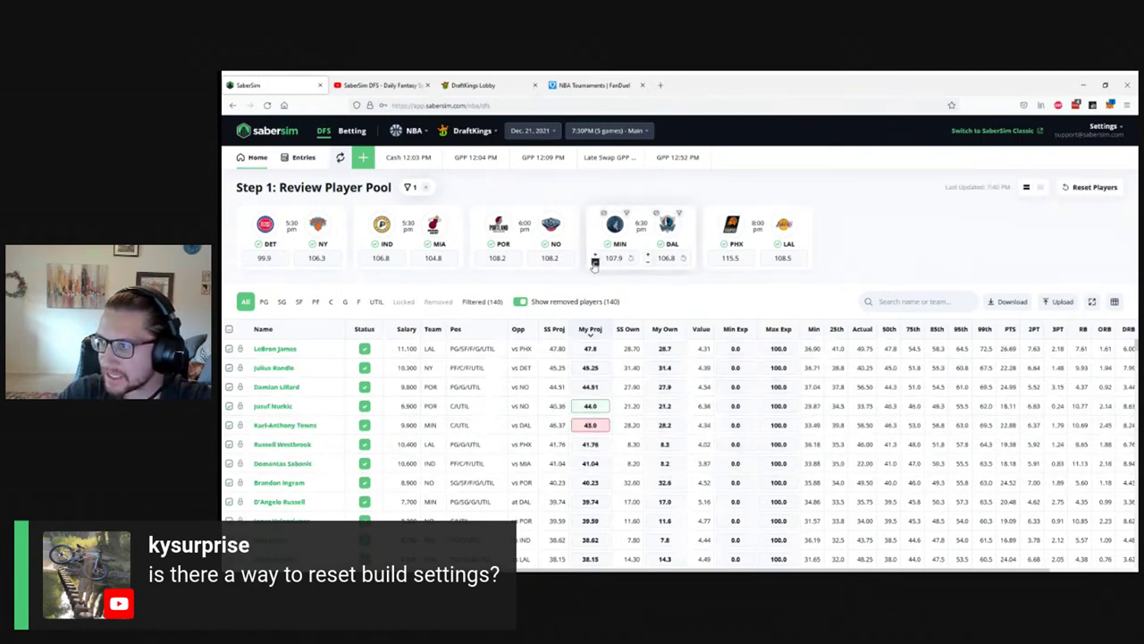
text(107.3)
key(Return)
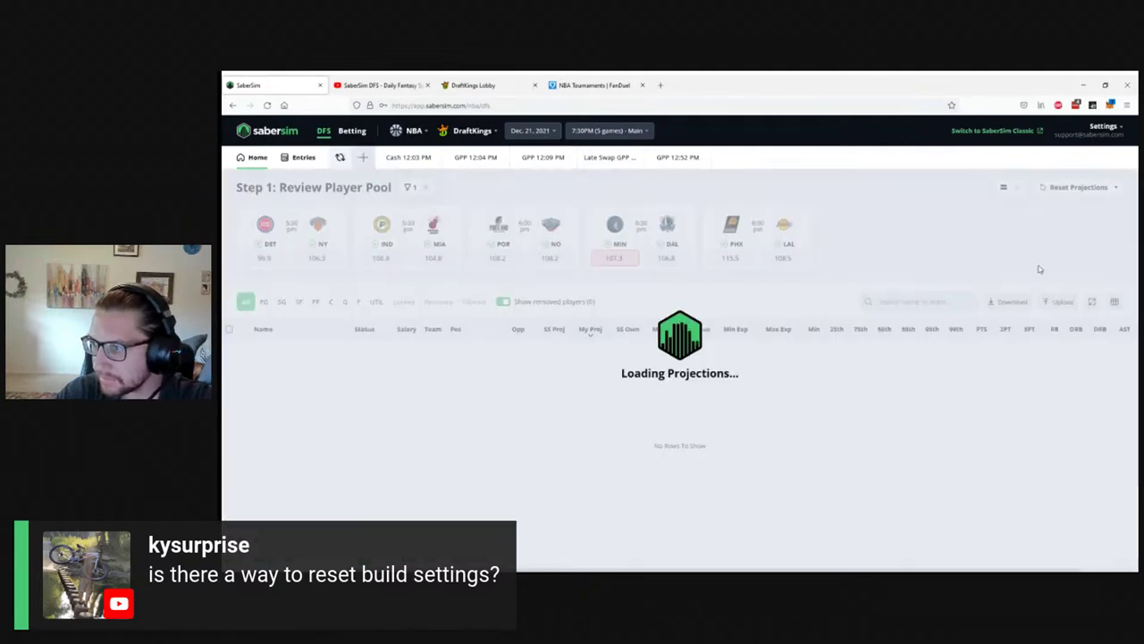
click(1085, 189)
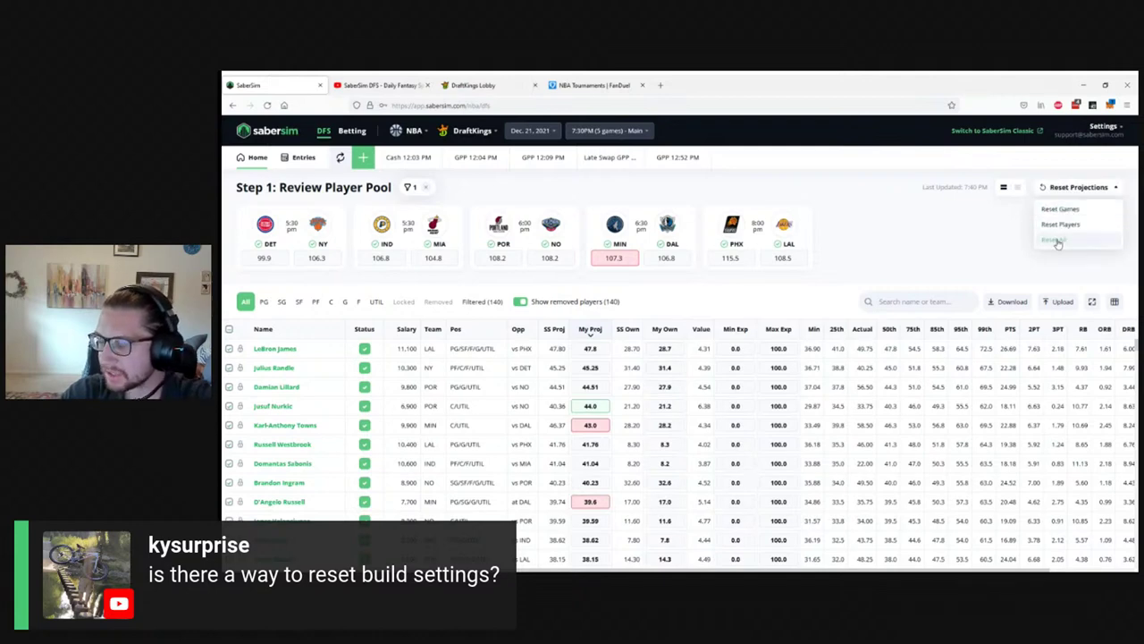
click(1059, 239)
click(731, 374)
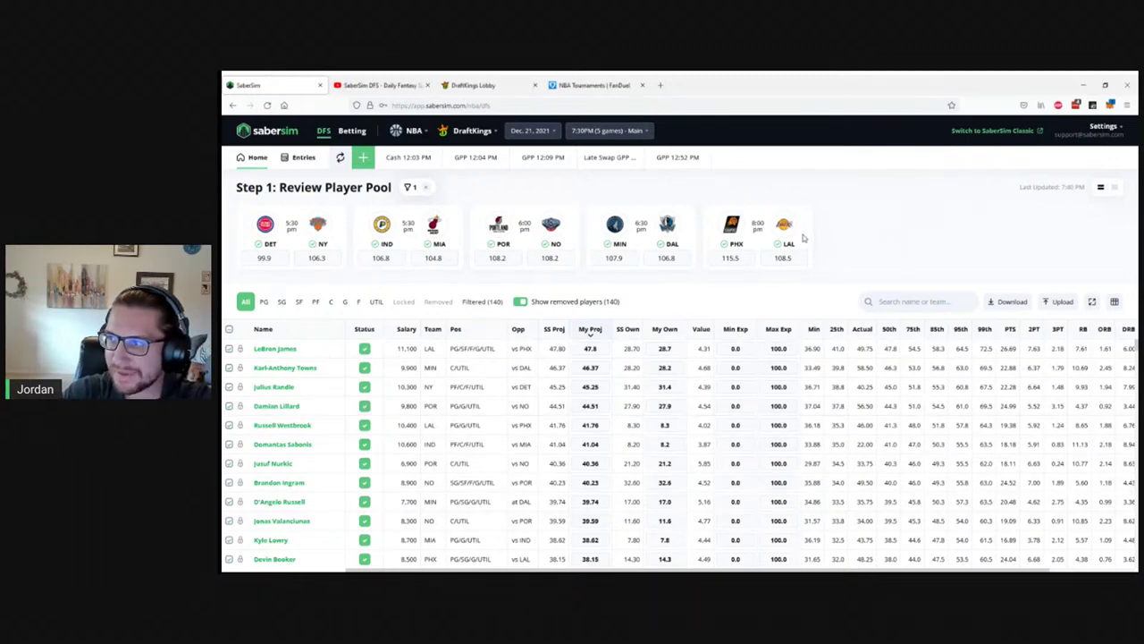
mouse_move(802, 237)
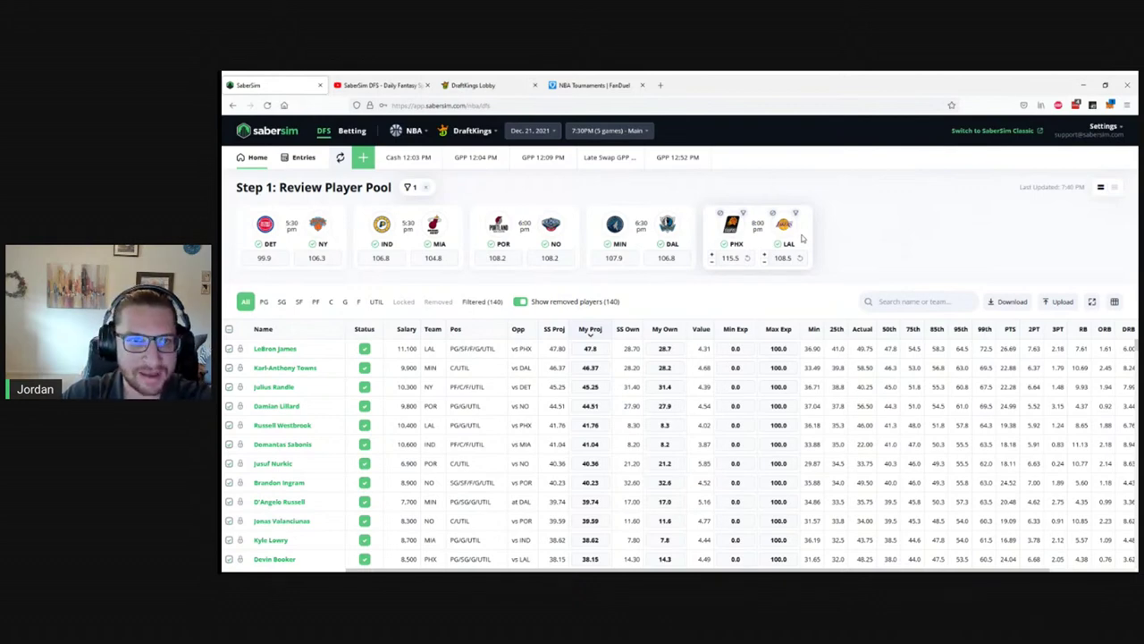